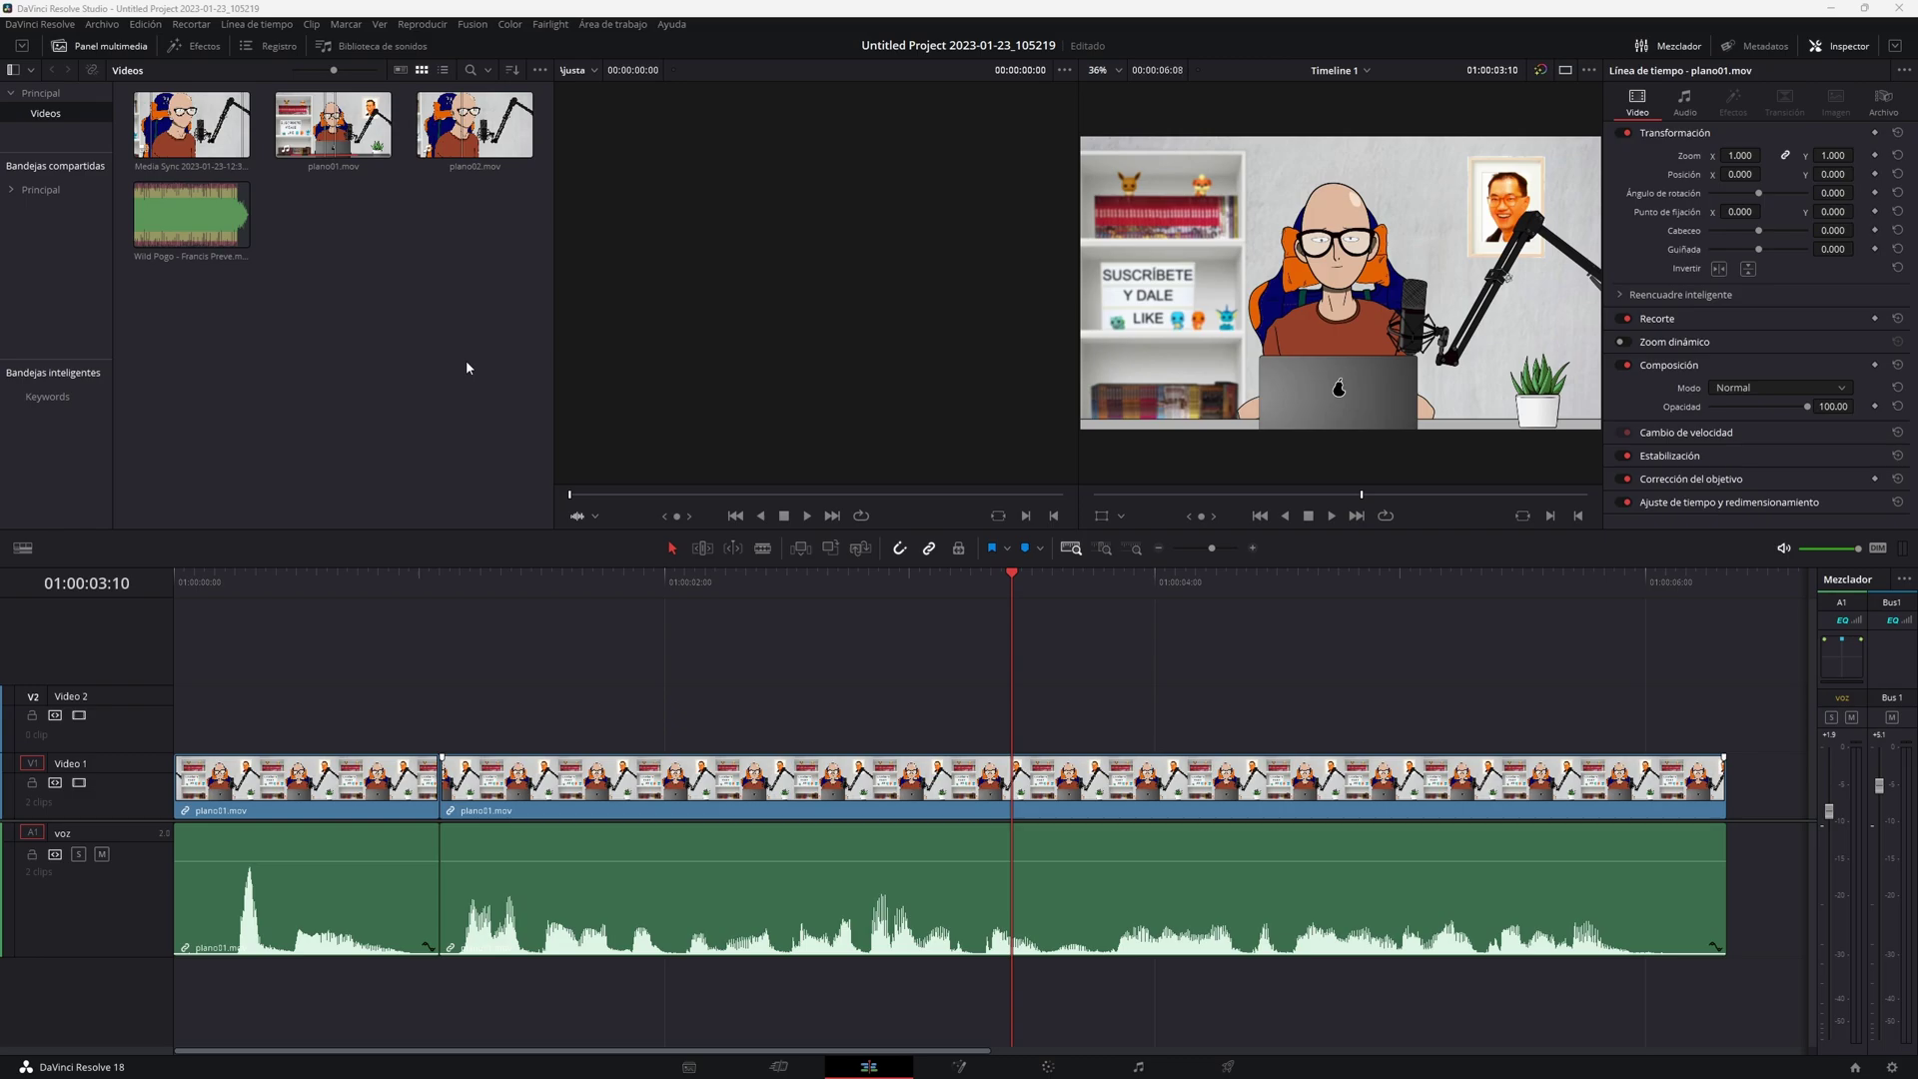
# Drag a selection box around every plano01.mov video and voz audio clip on Timeline 1.
pyautogui.click(1744, 865)
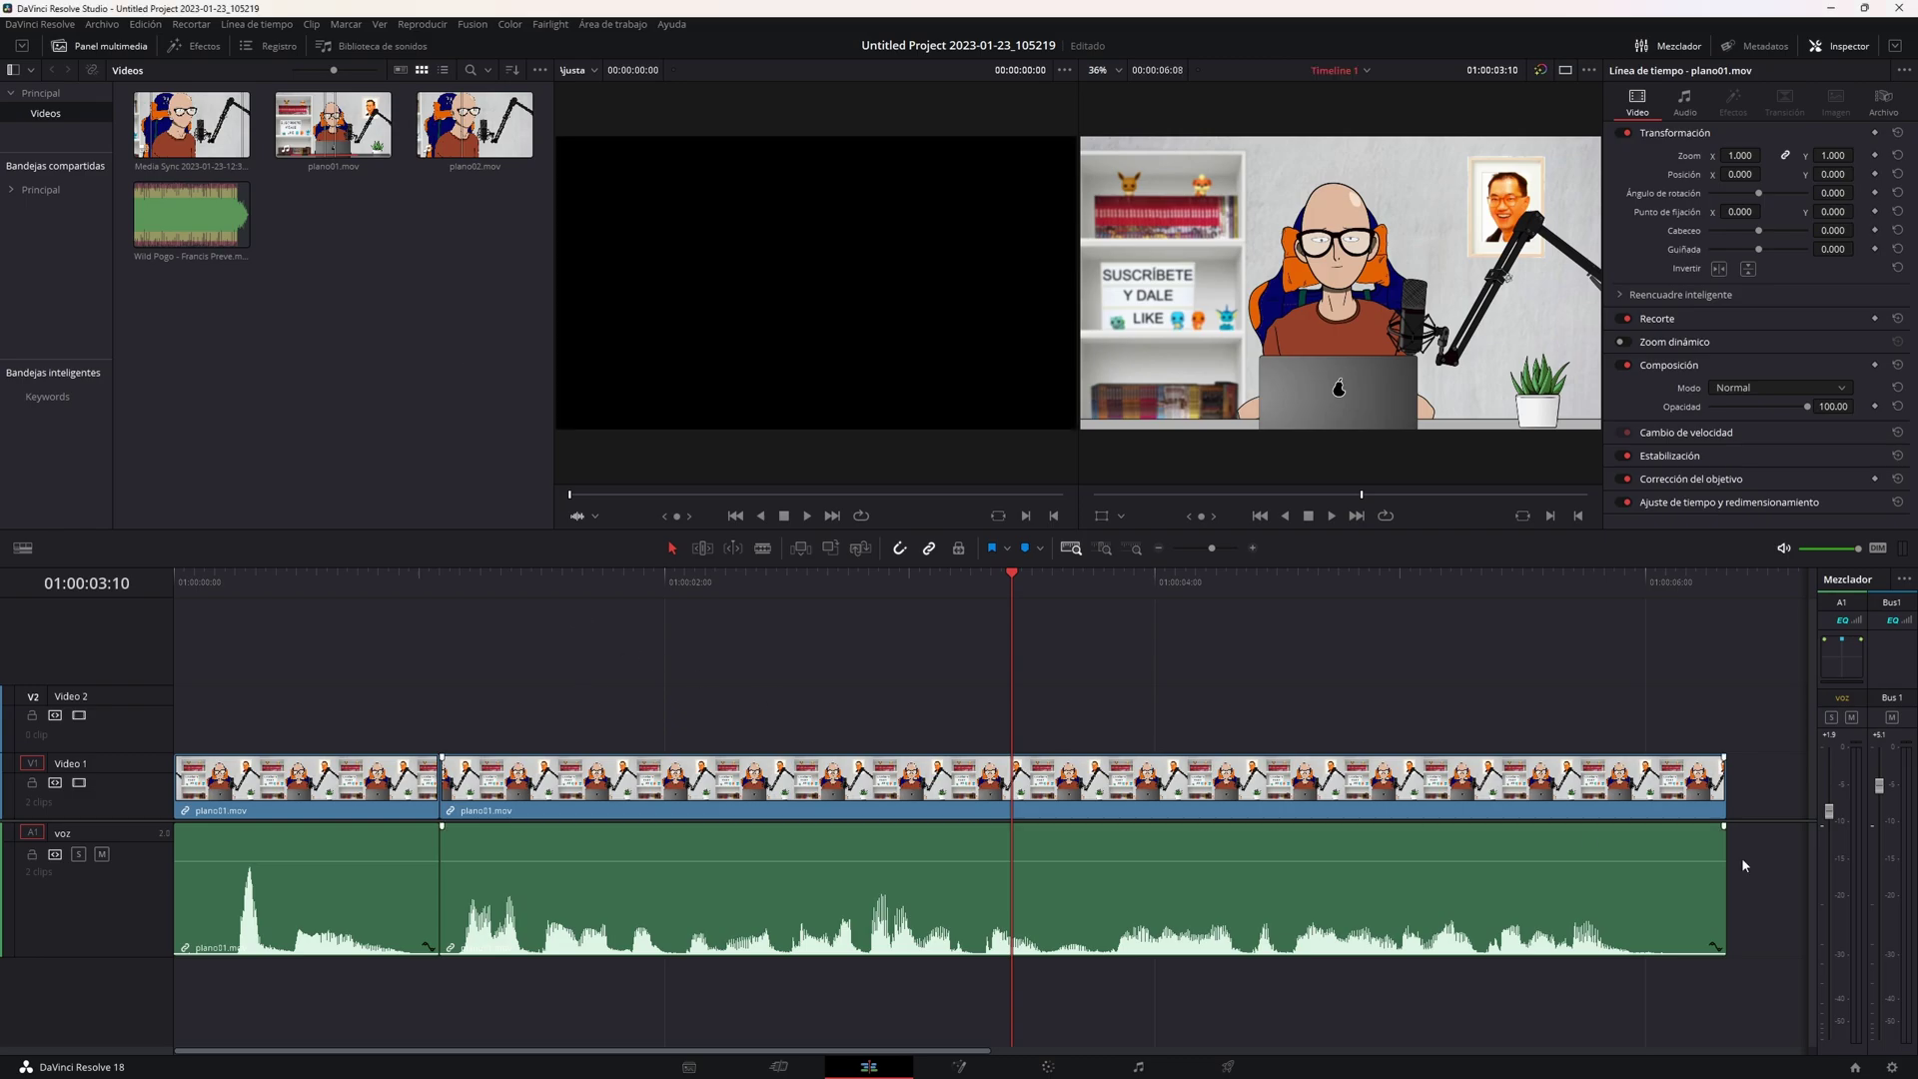
pyautogui.moveTo(1729, 979); pyautogui.dragTo(369, 622)
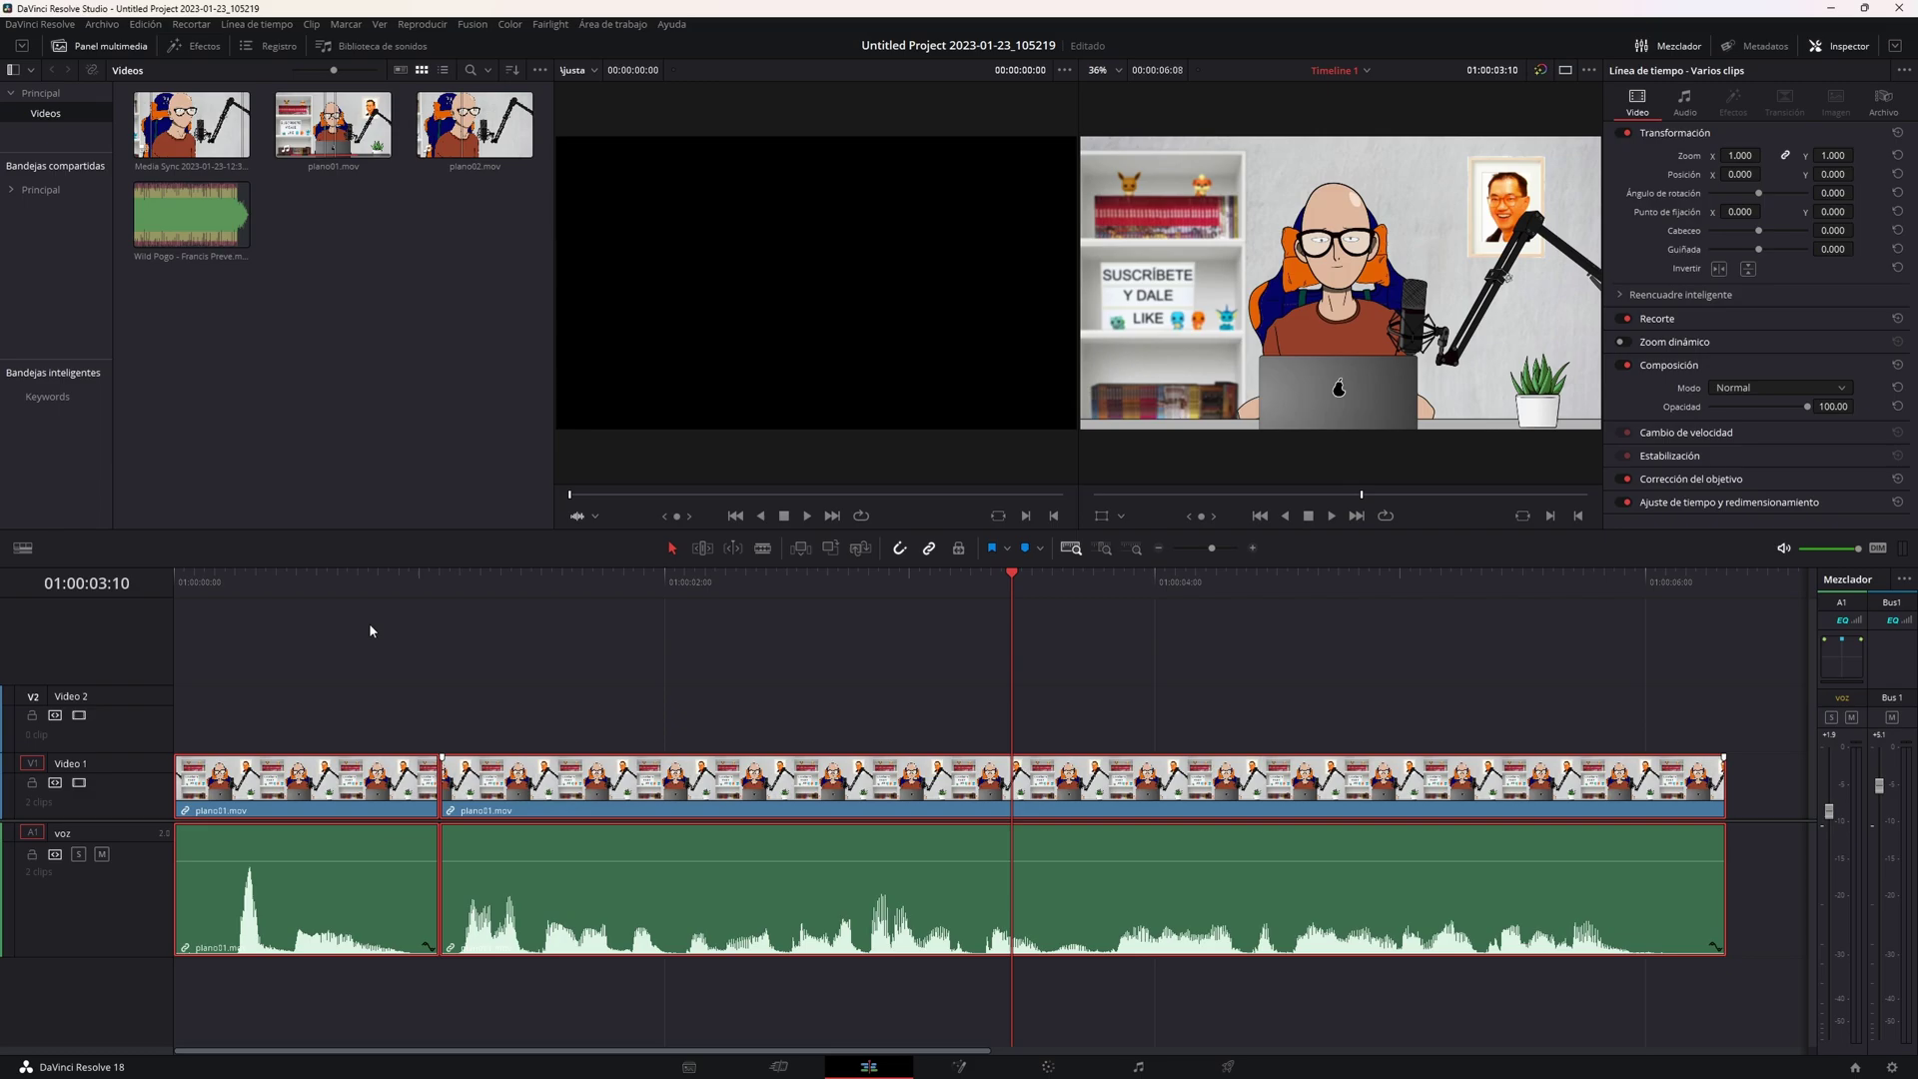
# Delete all the selected plano01.mov and voz clips, leaving Timeline 1 empty.
pyautogui.press('Delete')
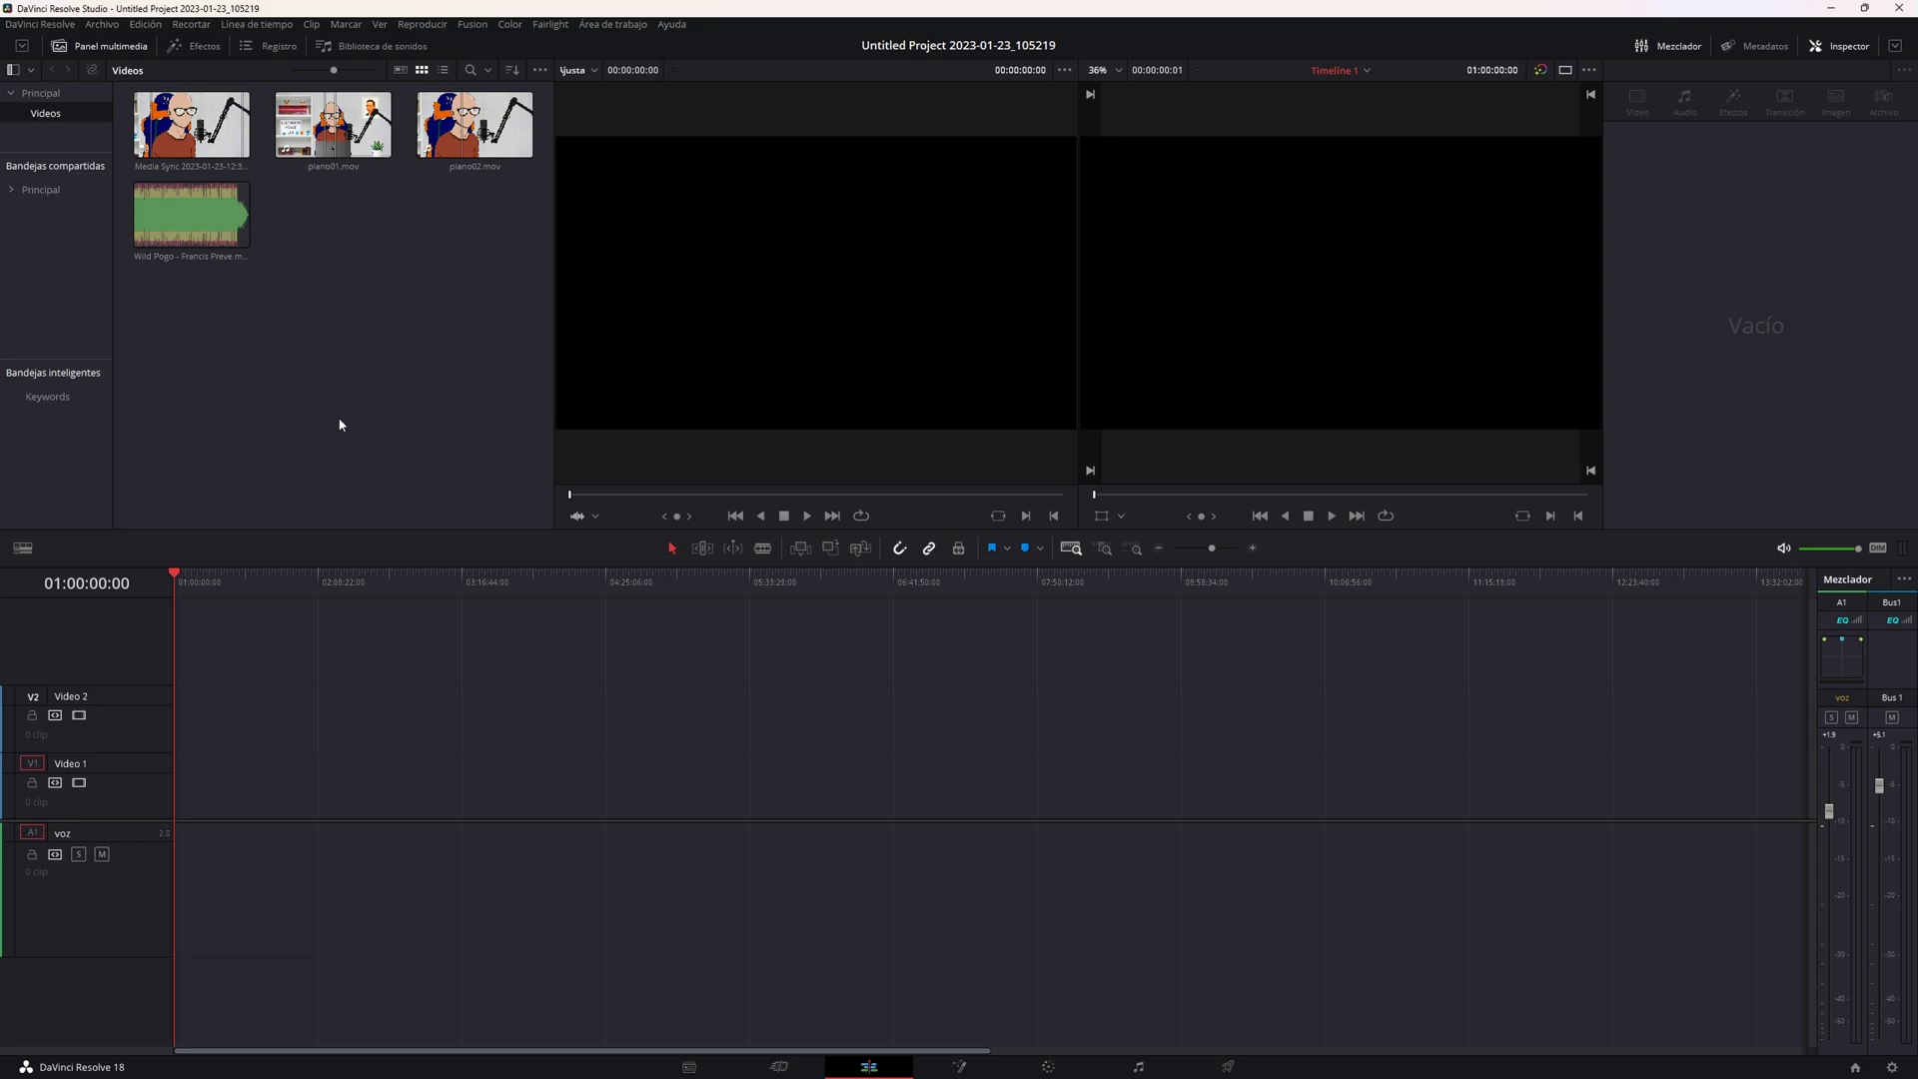
# Import Disney01.mp4 into the media pool, then place the unmarked plano01.mov at the start of Timeline 1.
pyautogui.hotkey('ctrl', 'i')
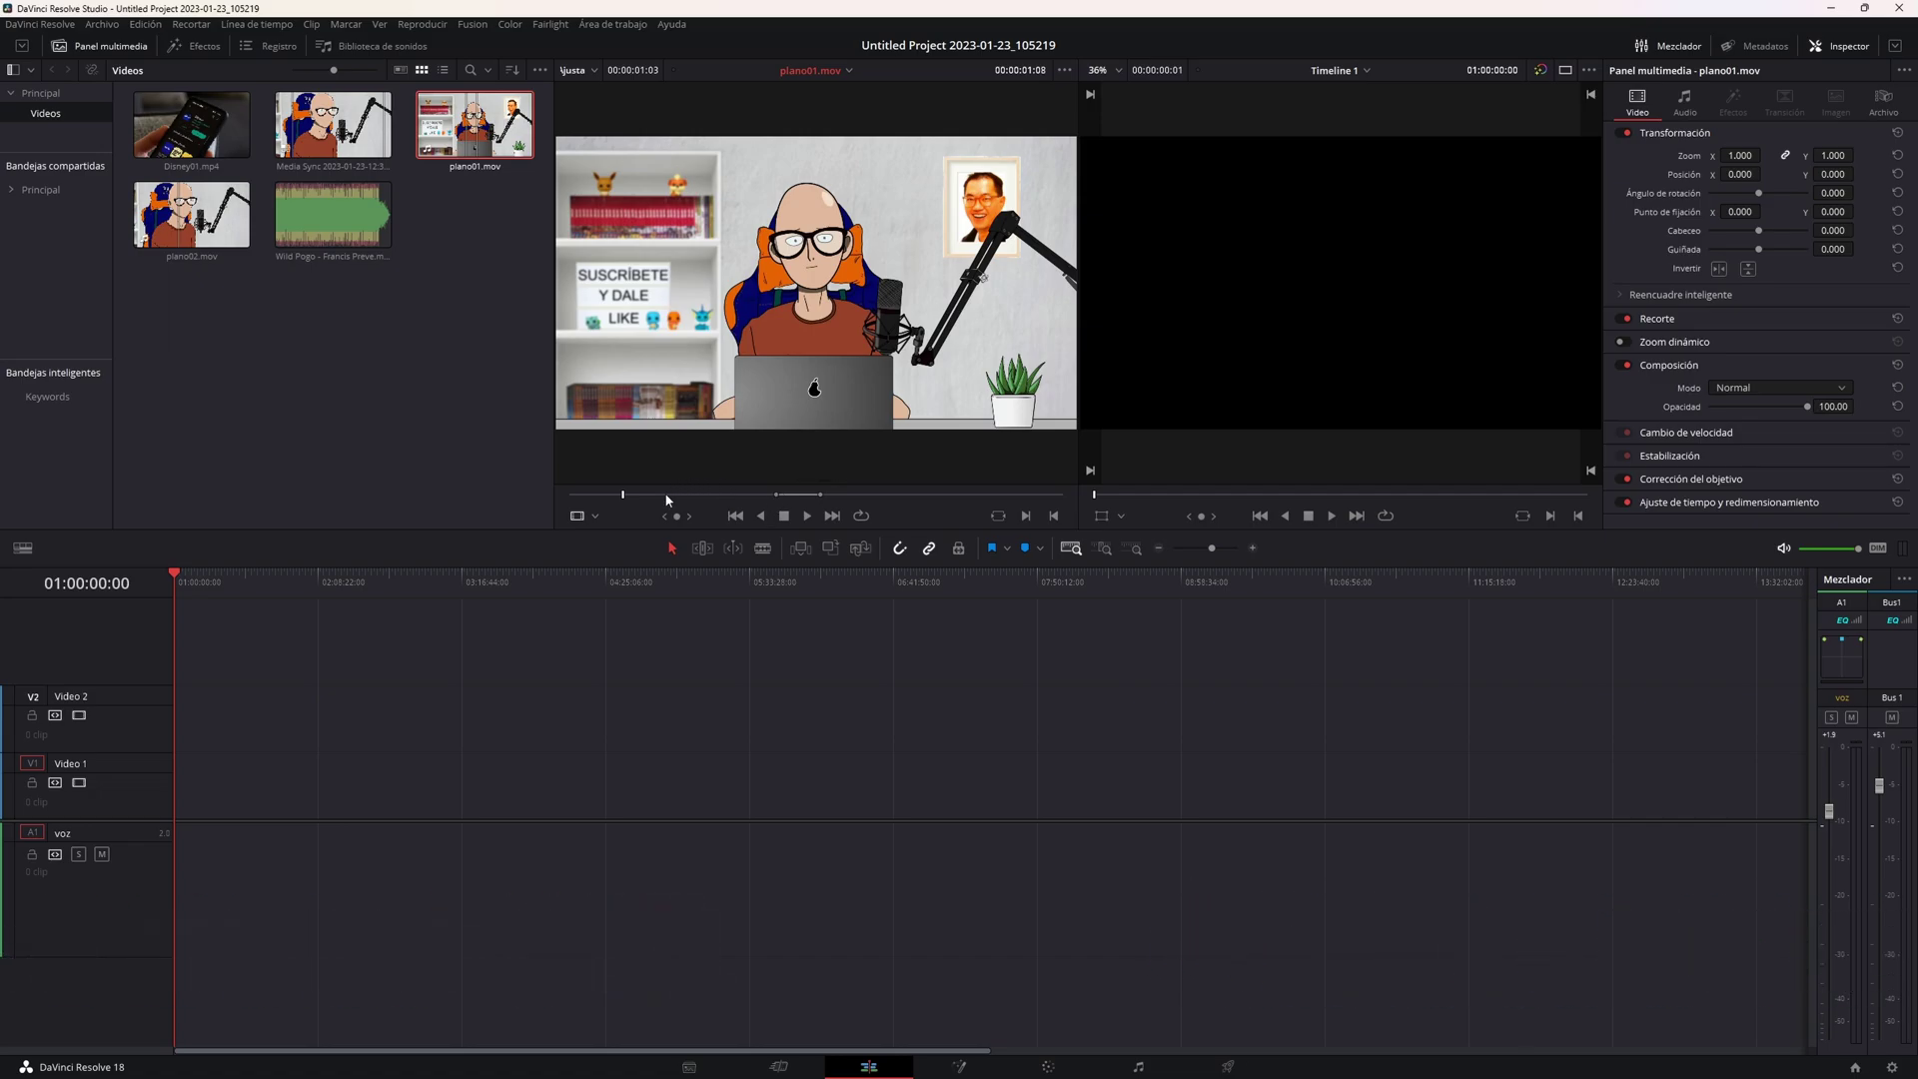
pyautogui.hotkey('alt', 'x')
pyautogui.hotkey('alt', 'x')
pyautogui.press('Home')
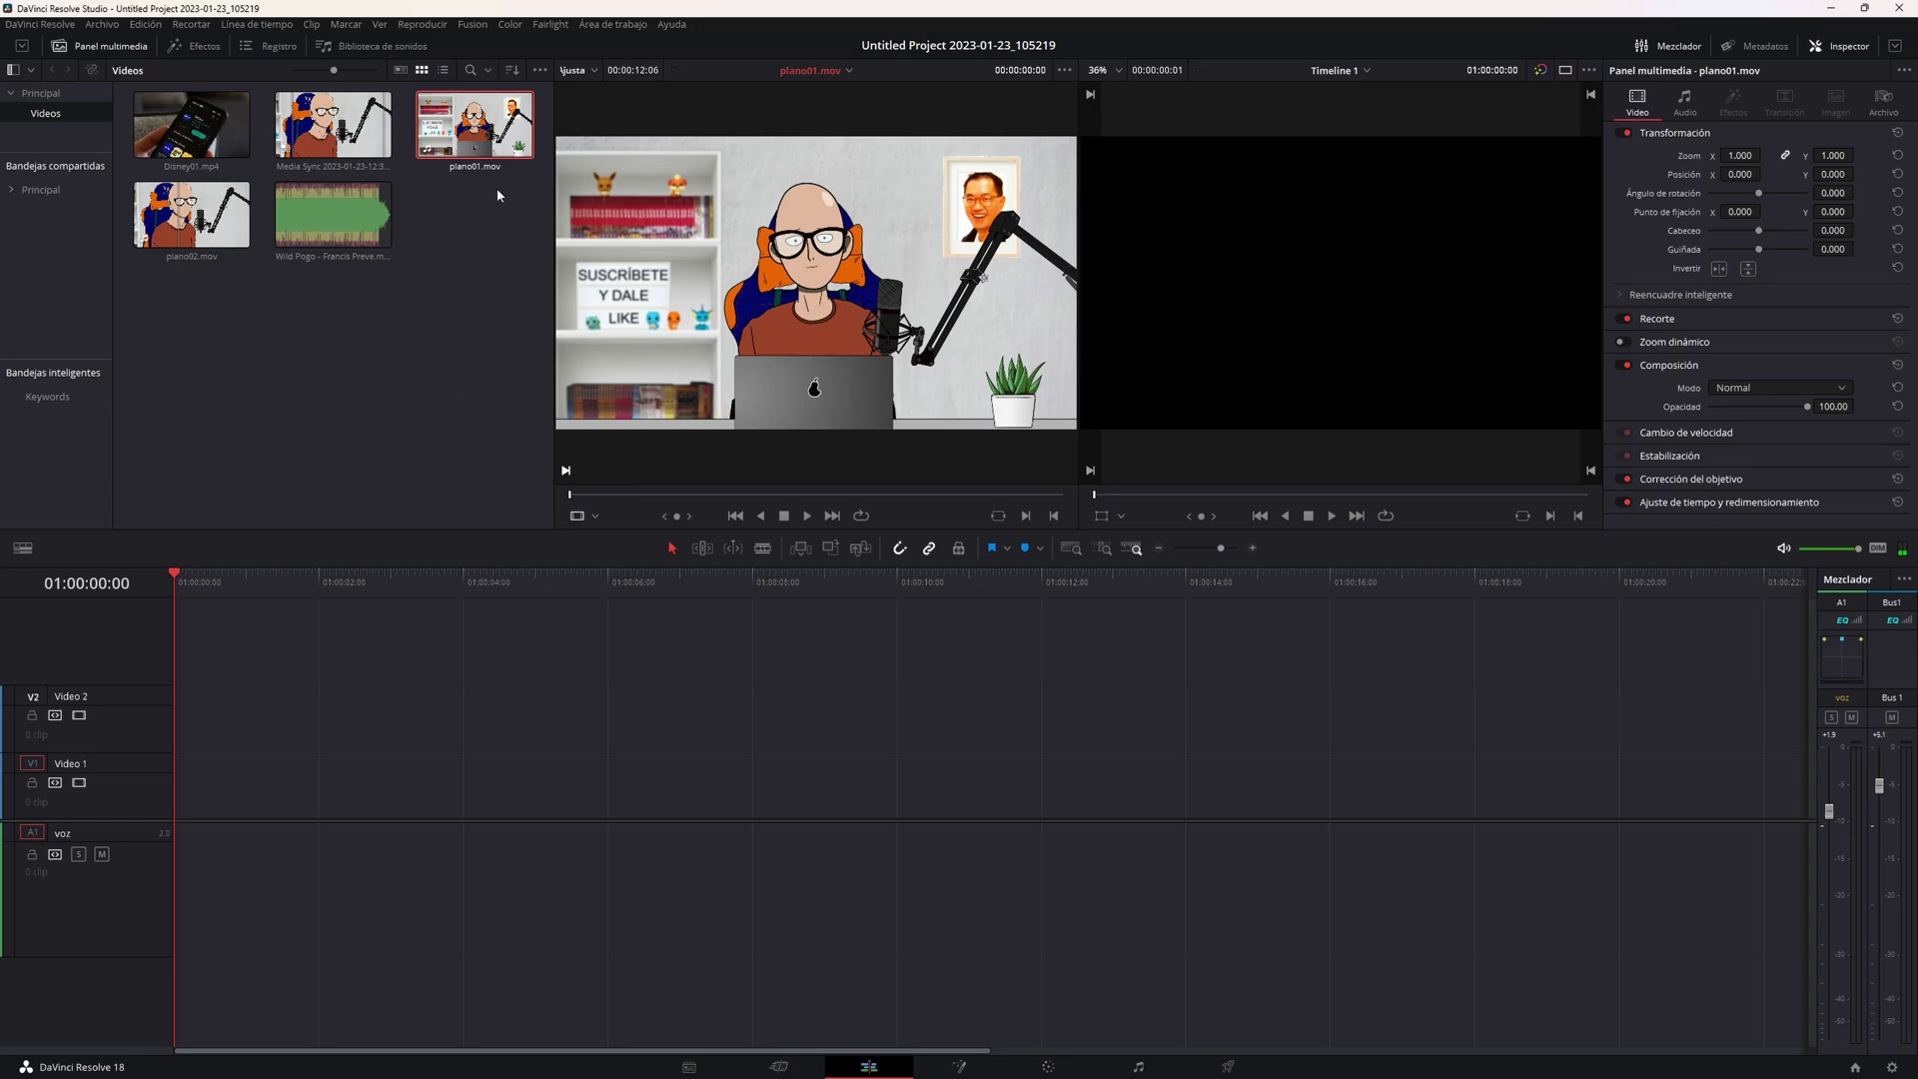
pyautogui.moveTo(479, 129)
pyautogui.mouseDown()
pyautogui.moveTo(357, 754)
pyautogui.moveTo(185, 793)
pyautogui.mouseUp()
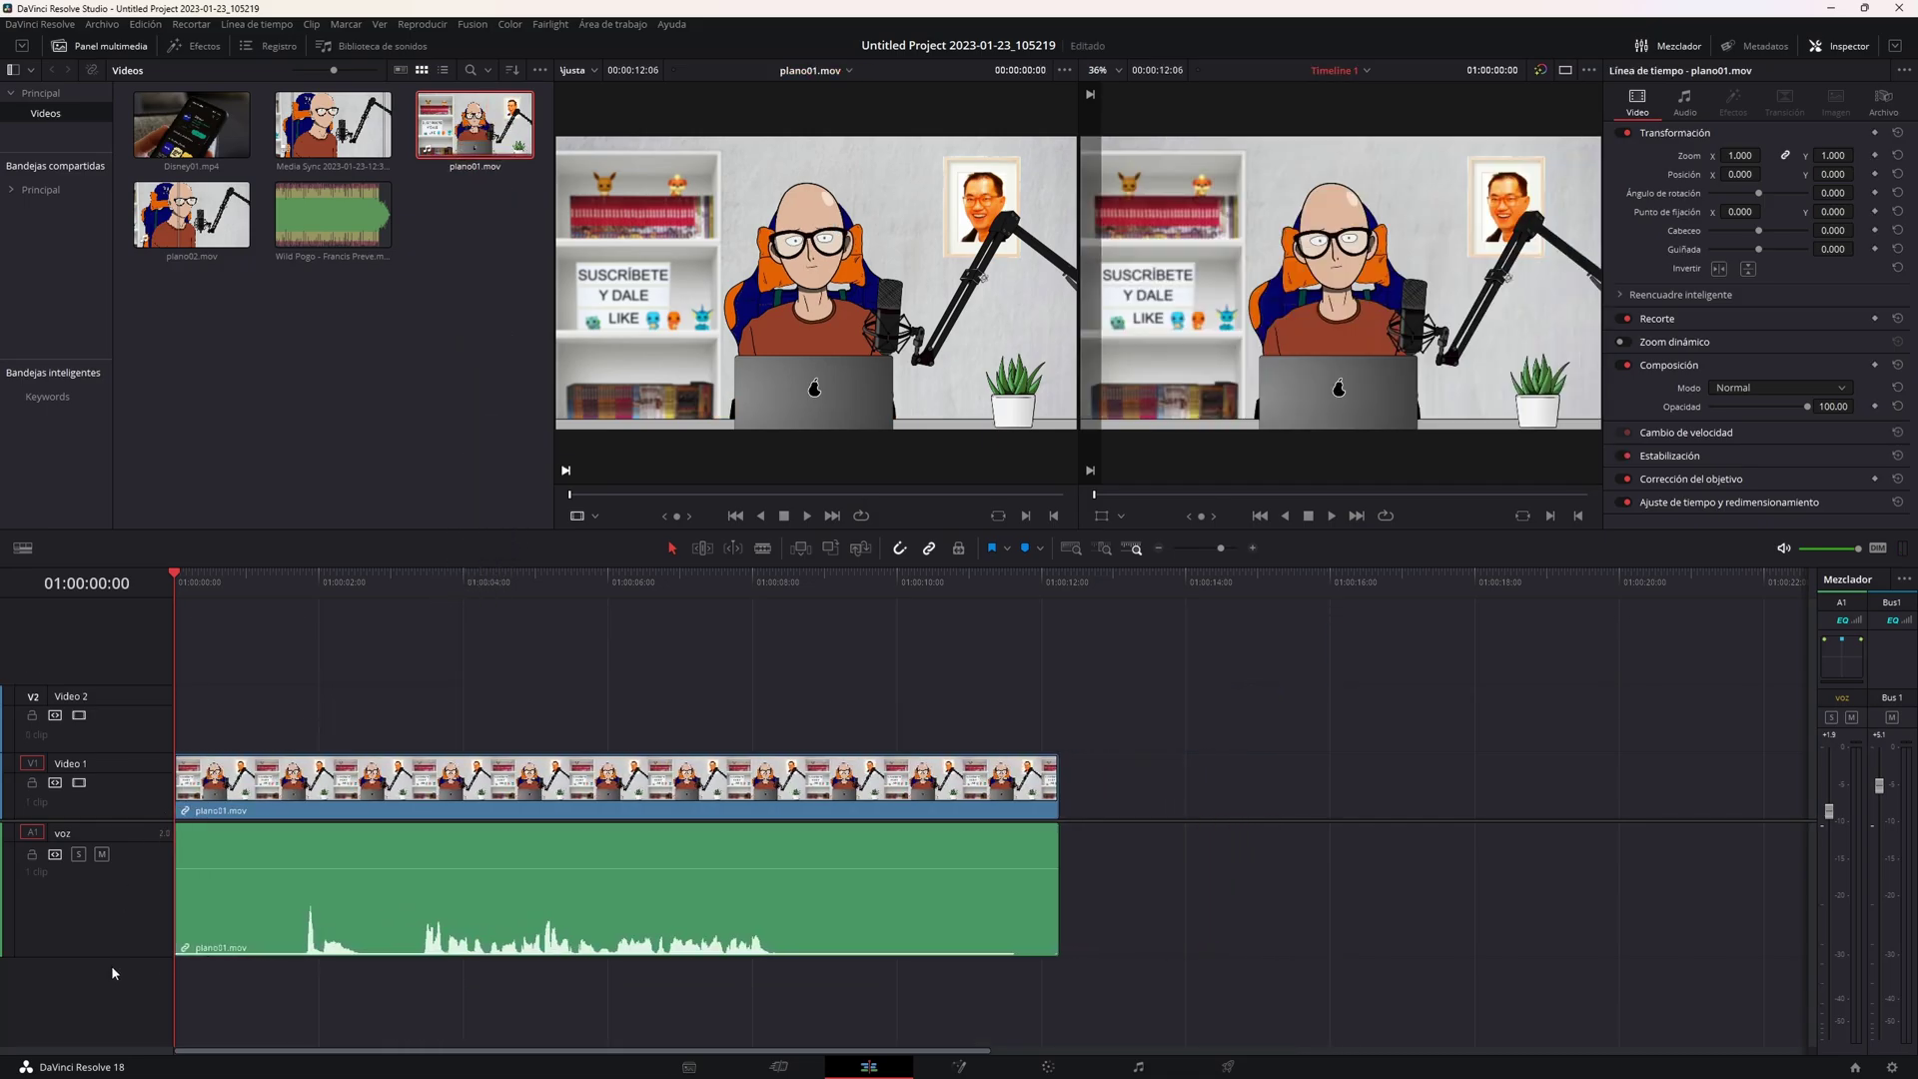
# Shorten the voz audio track and blade plano01.mov at two nearby points.
pyautogui.moveTo(114, 957); pyautogui.dragTo(114, 898)
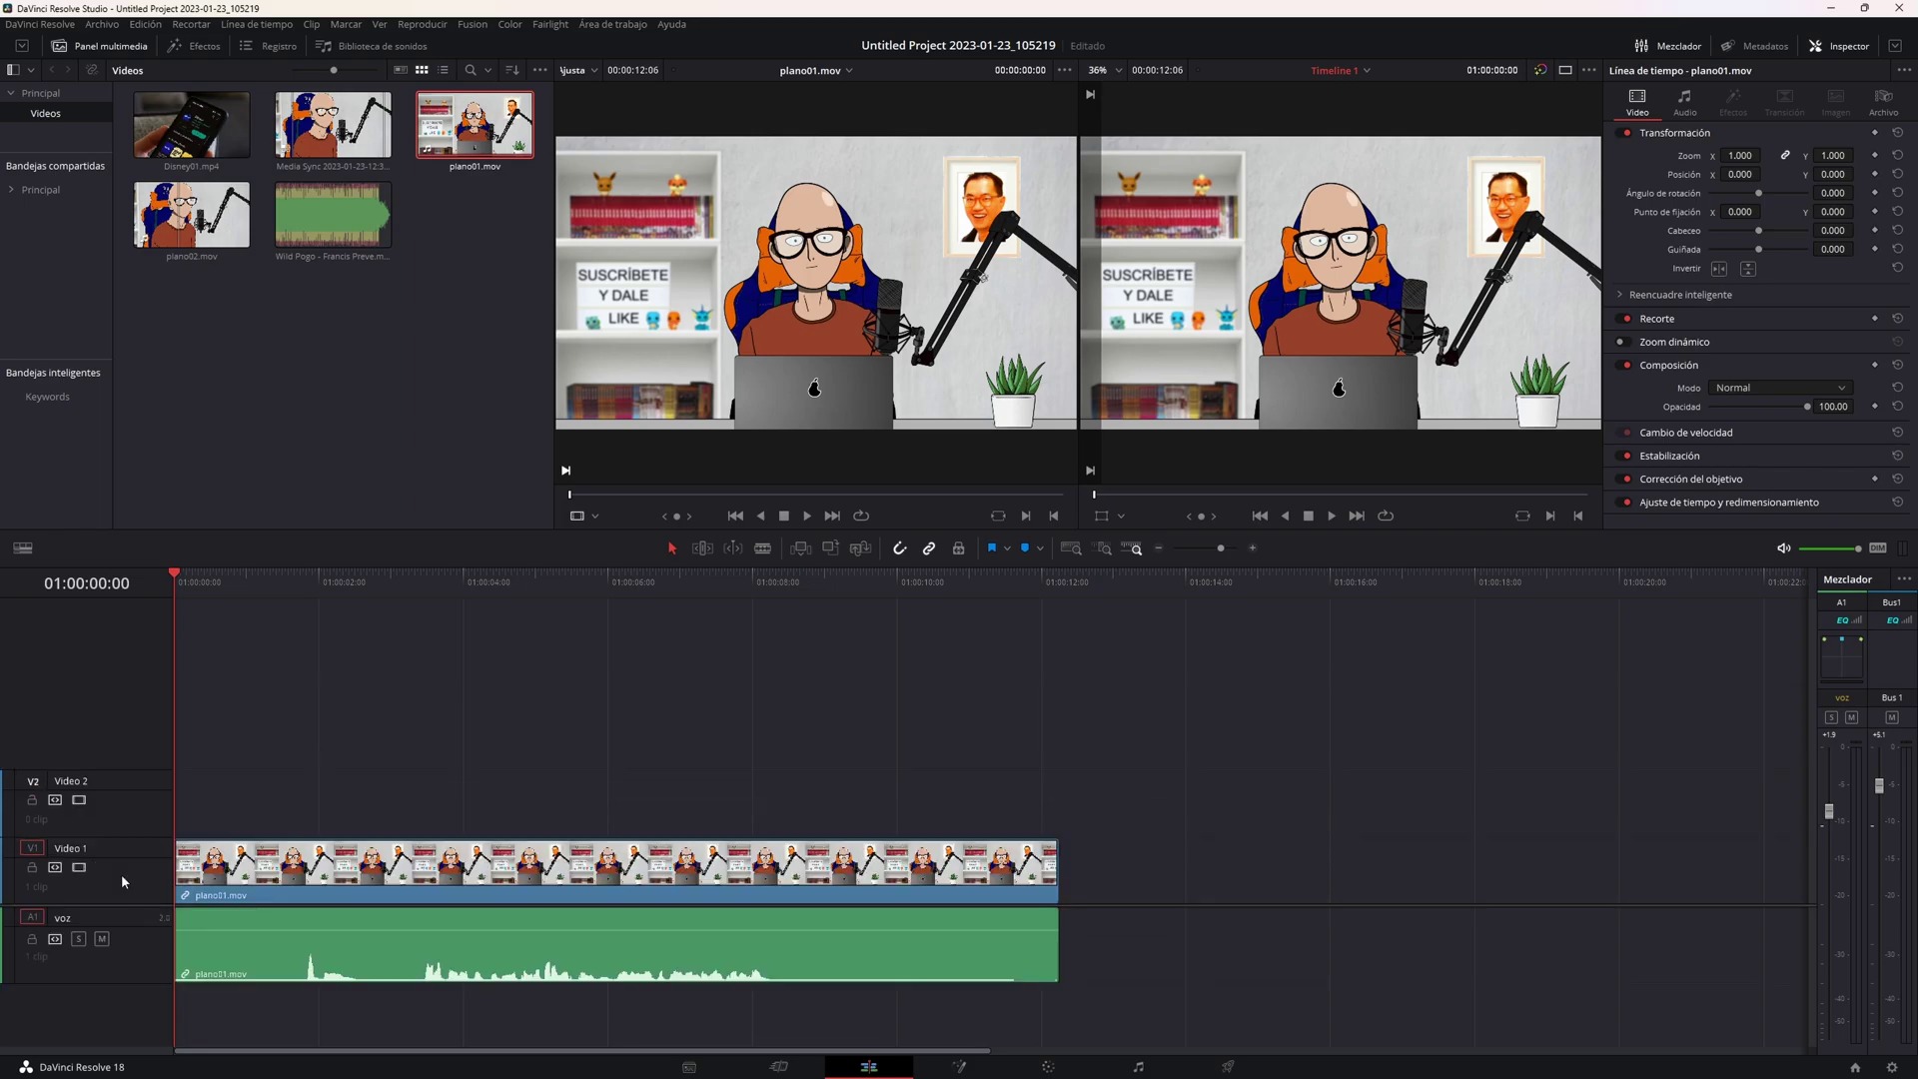
pyautogui.press('b')
pyautogui.click(373, 871)
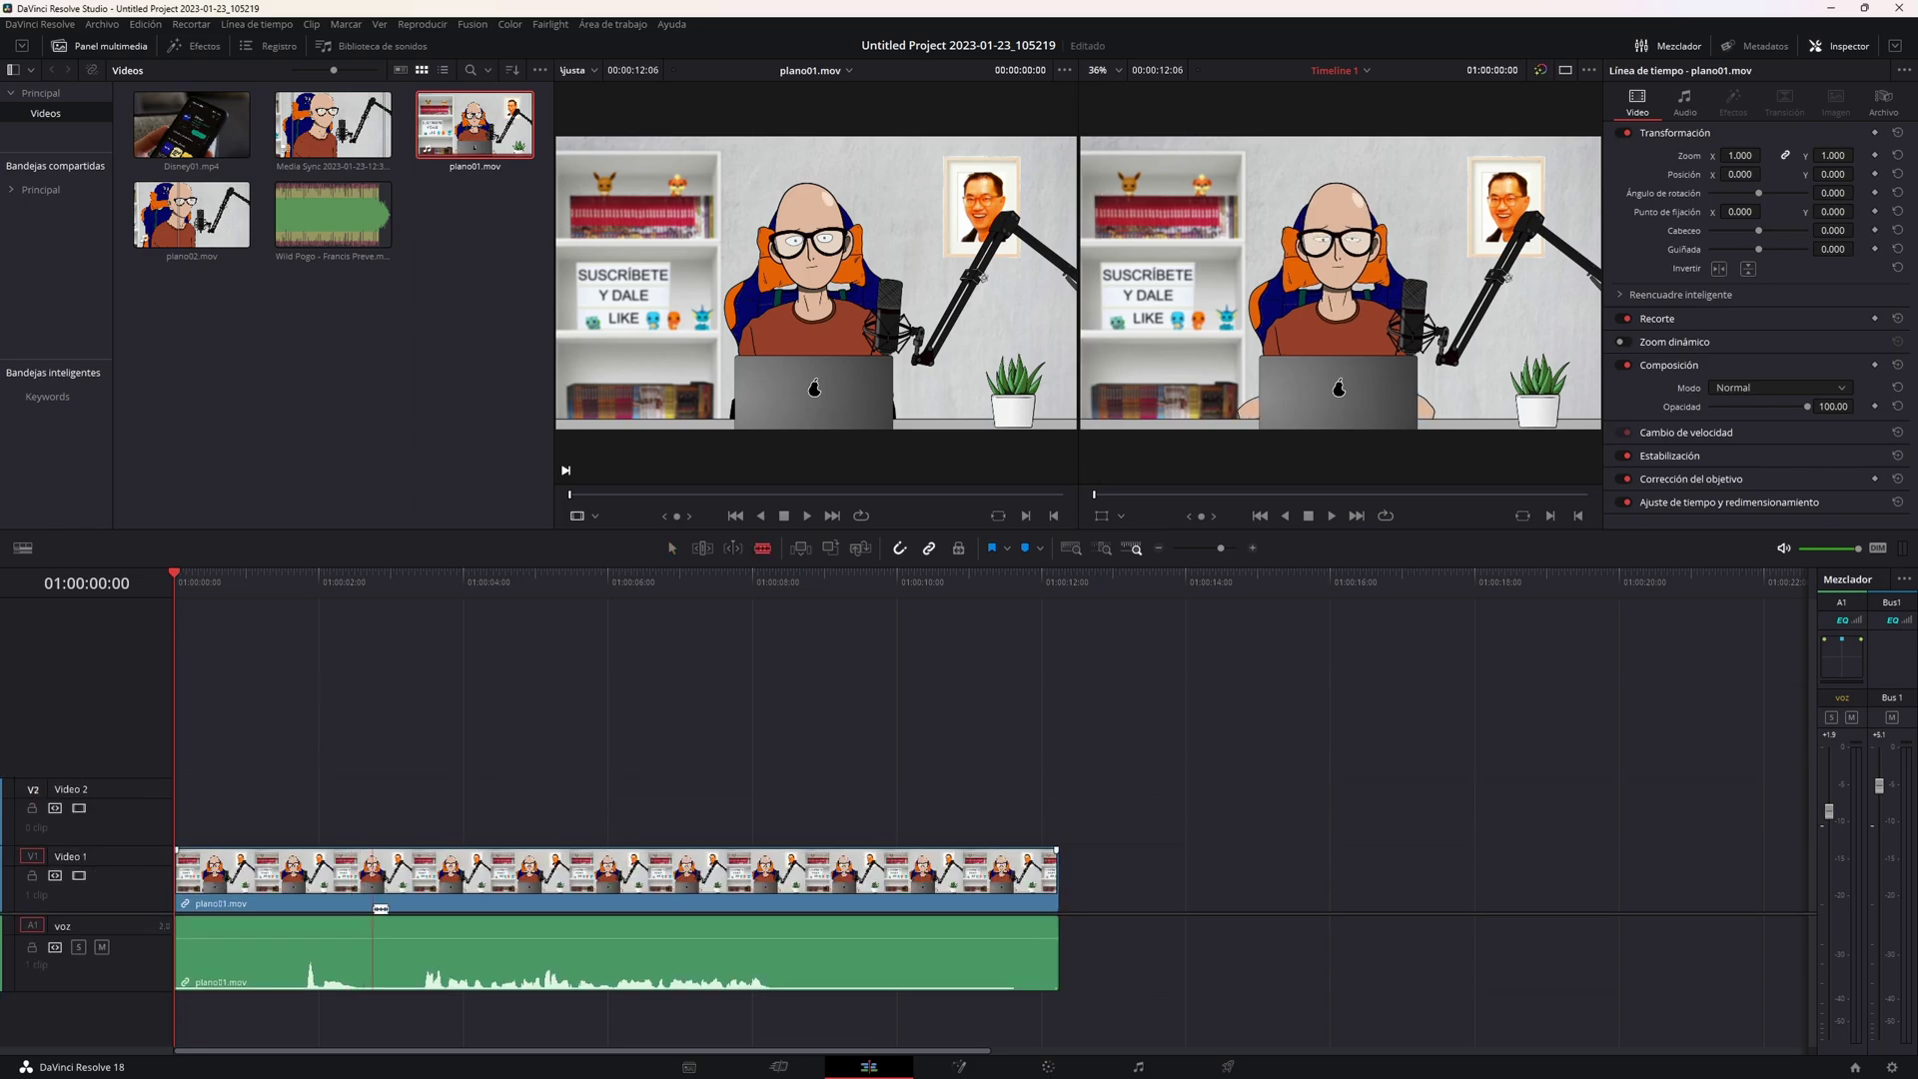
pyautogui.click(417, 874)
# Save, delete the short middle piece, shift the second piece right, then undo back to one clip.
pyautogui.press('a')
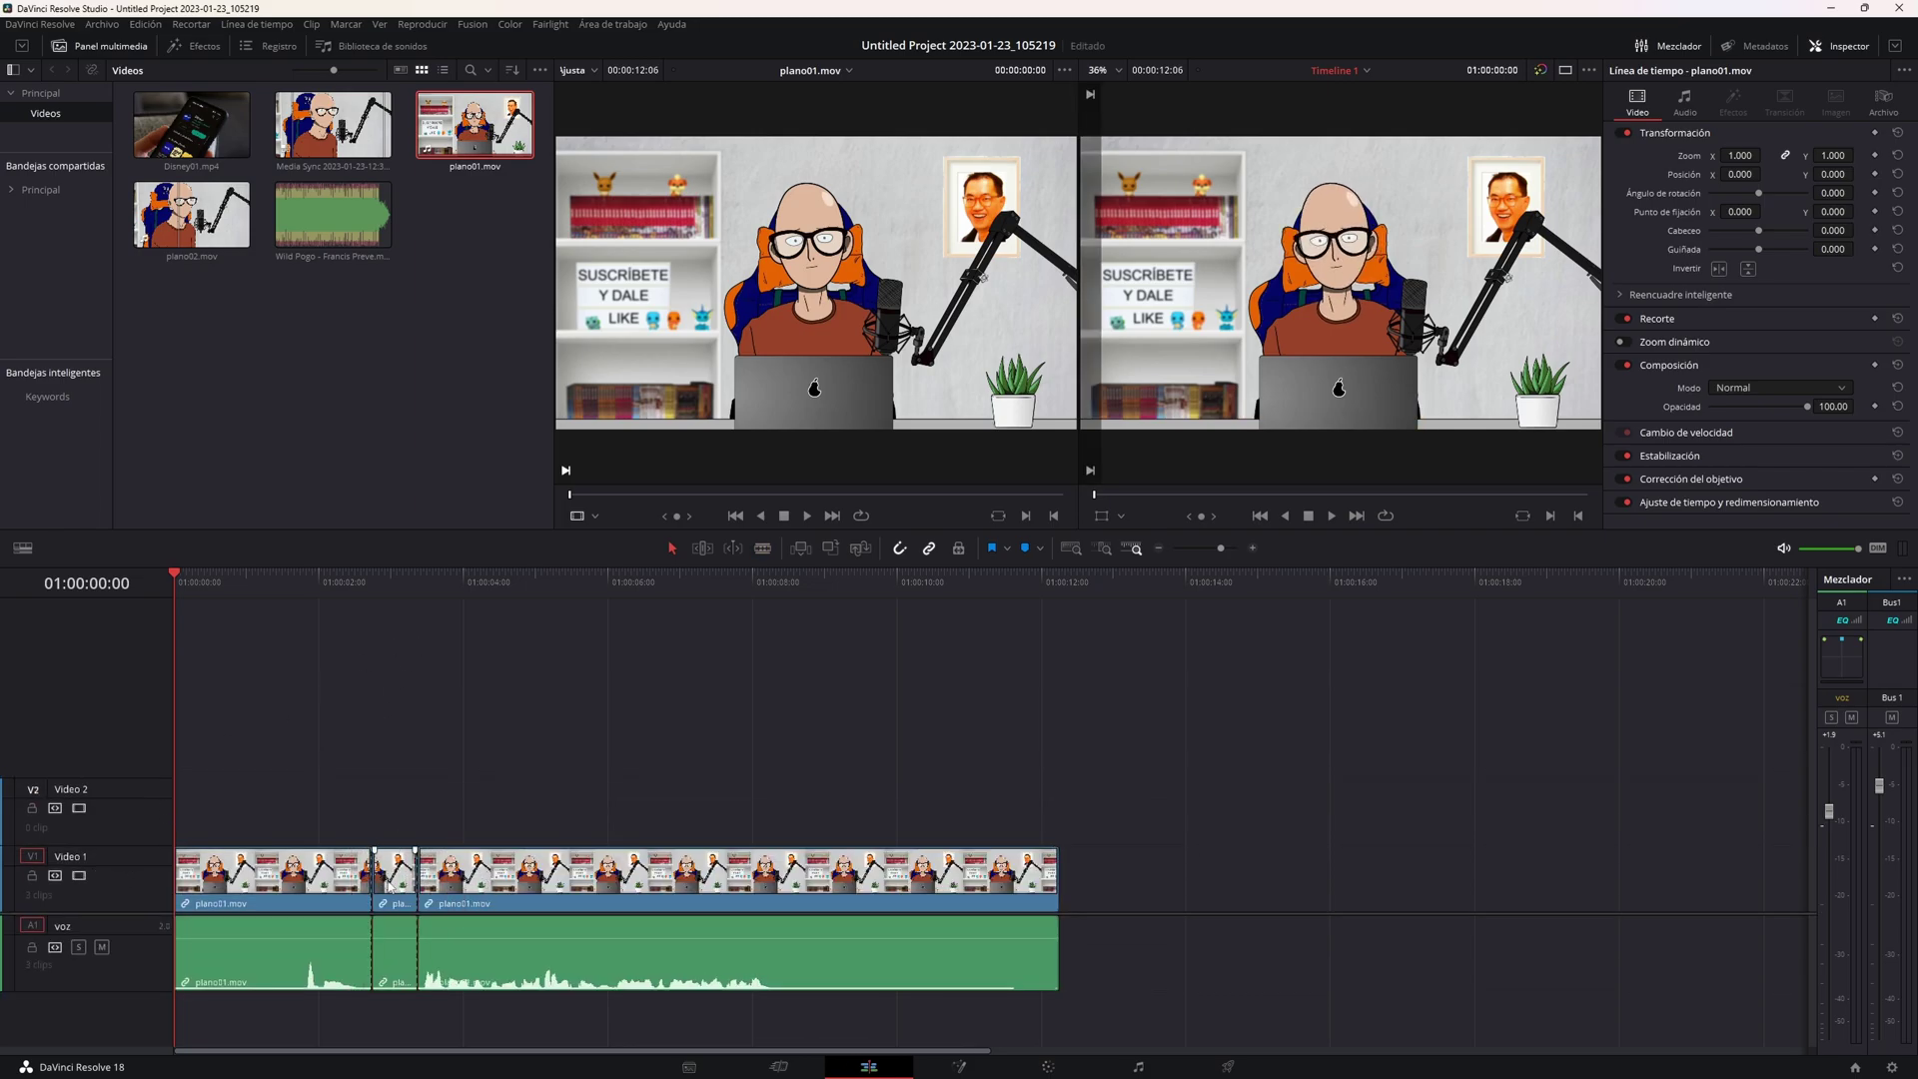
pyautogui.click(394, 884)
pyautogui.hotkey('ctrl', 's')
pyautogui.press('Delete')
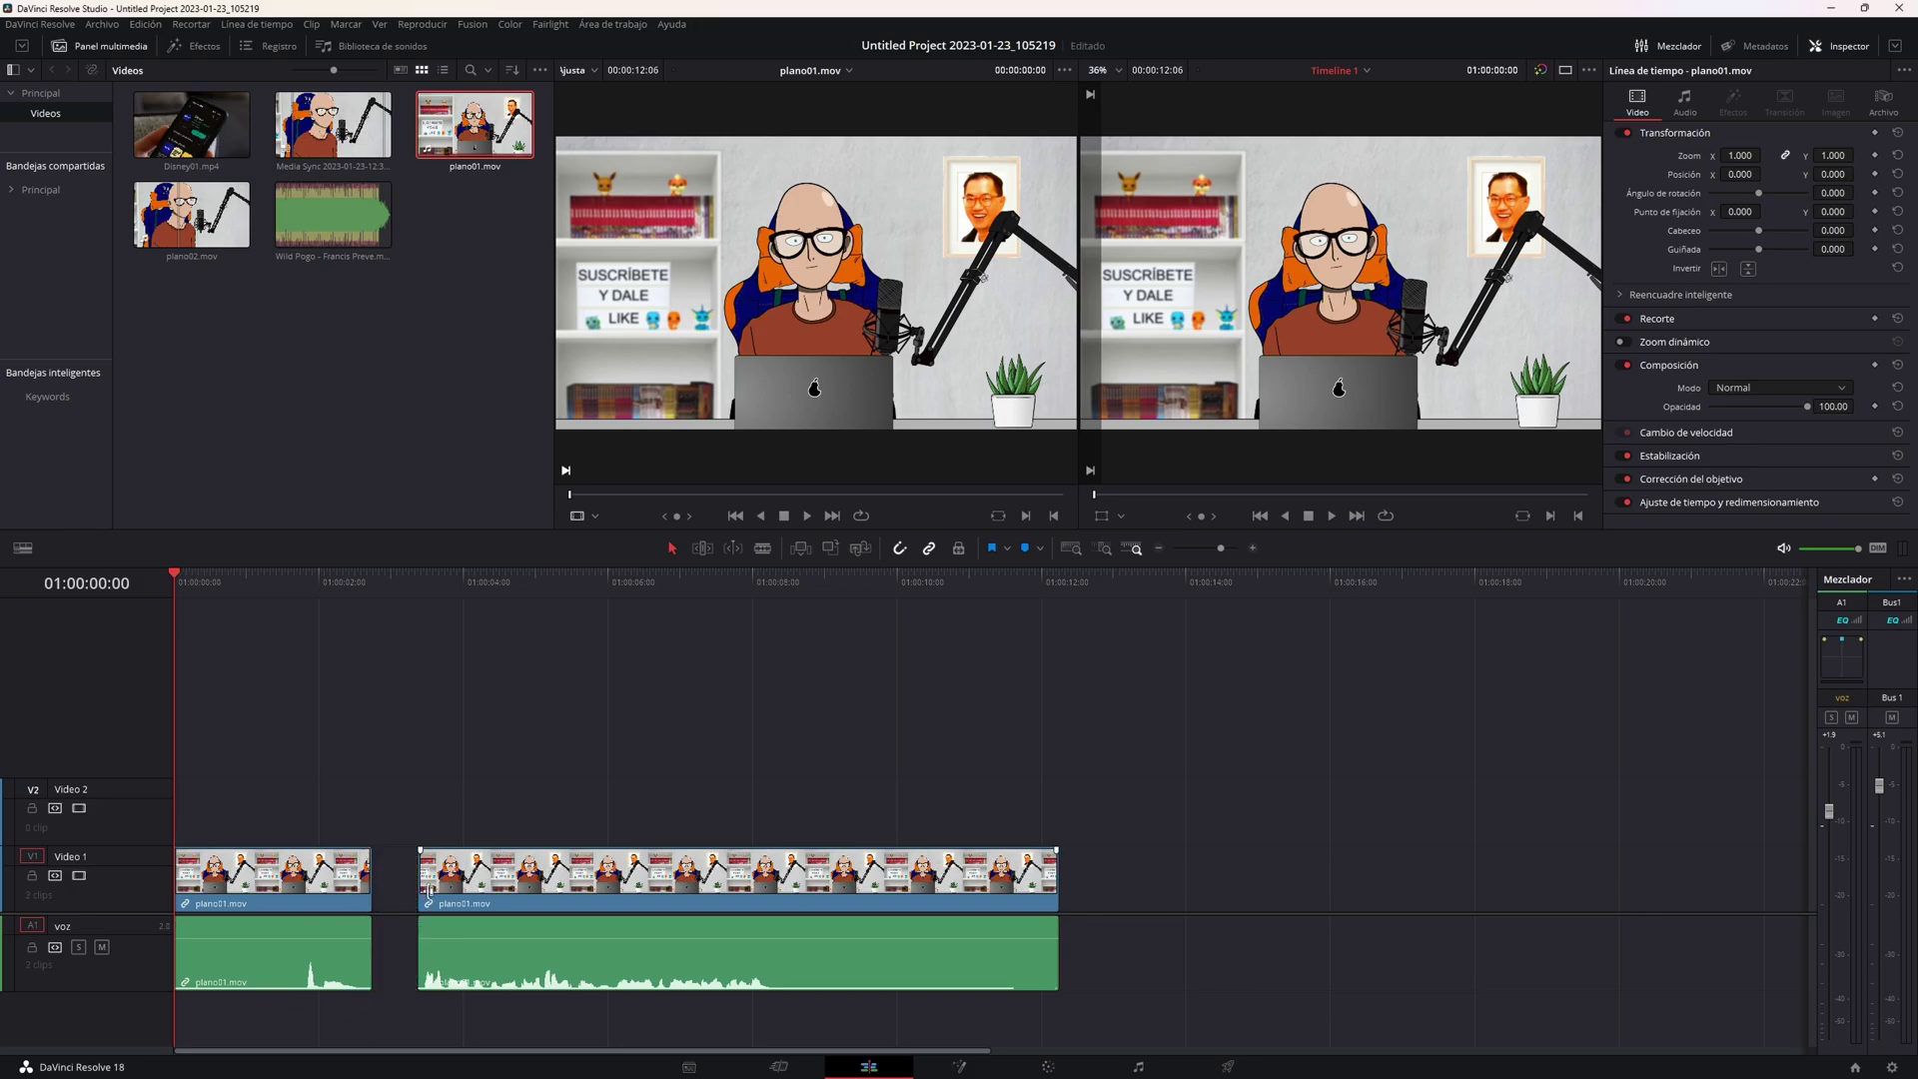
pyautogui.moveTo(613, 907); pyautogui.dragTo(764, 880)
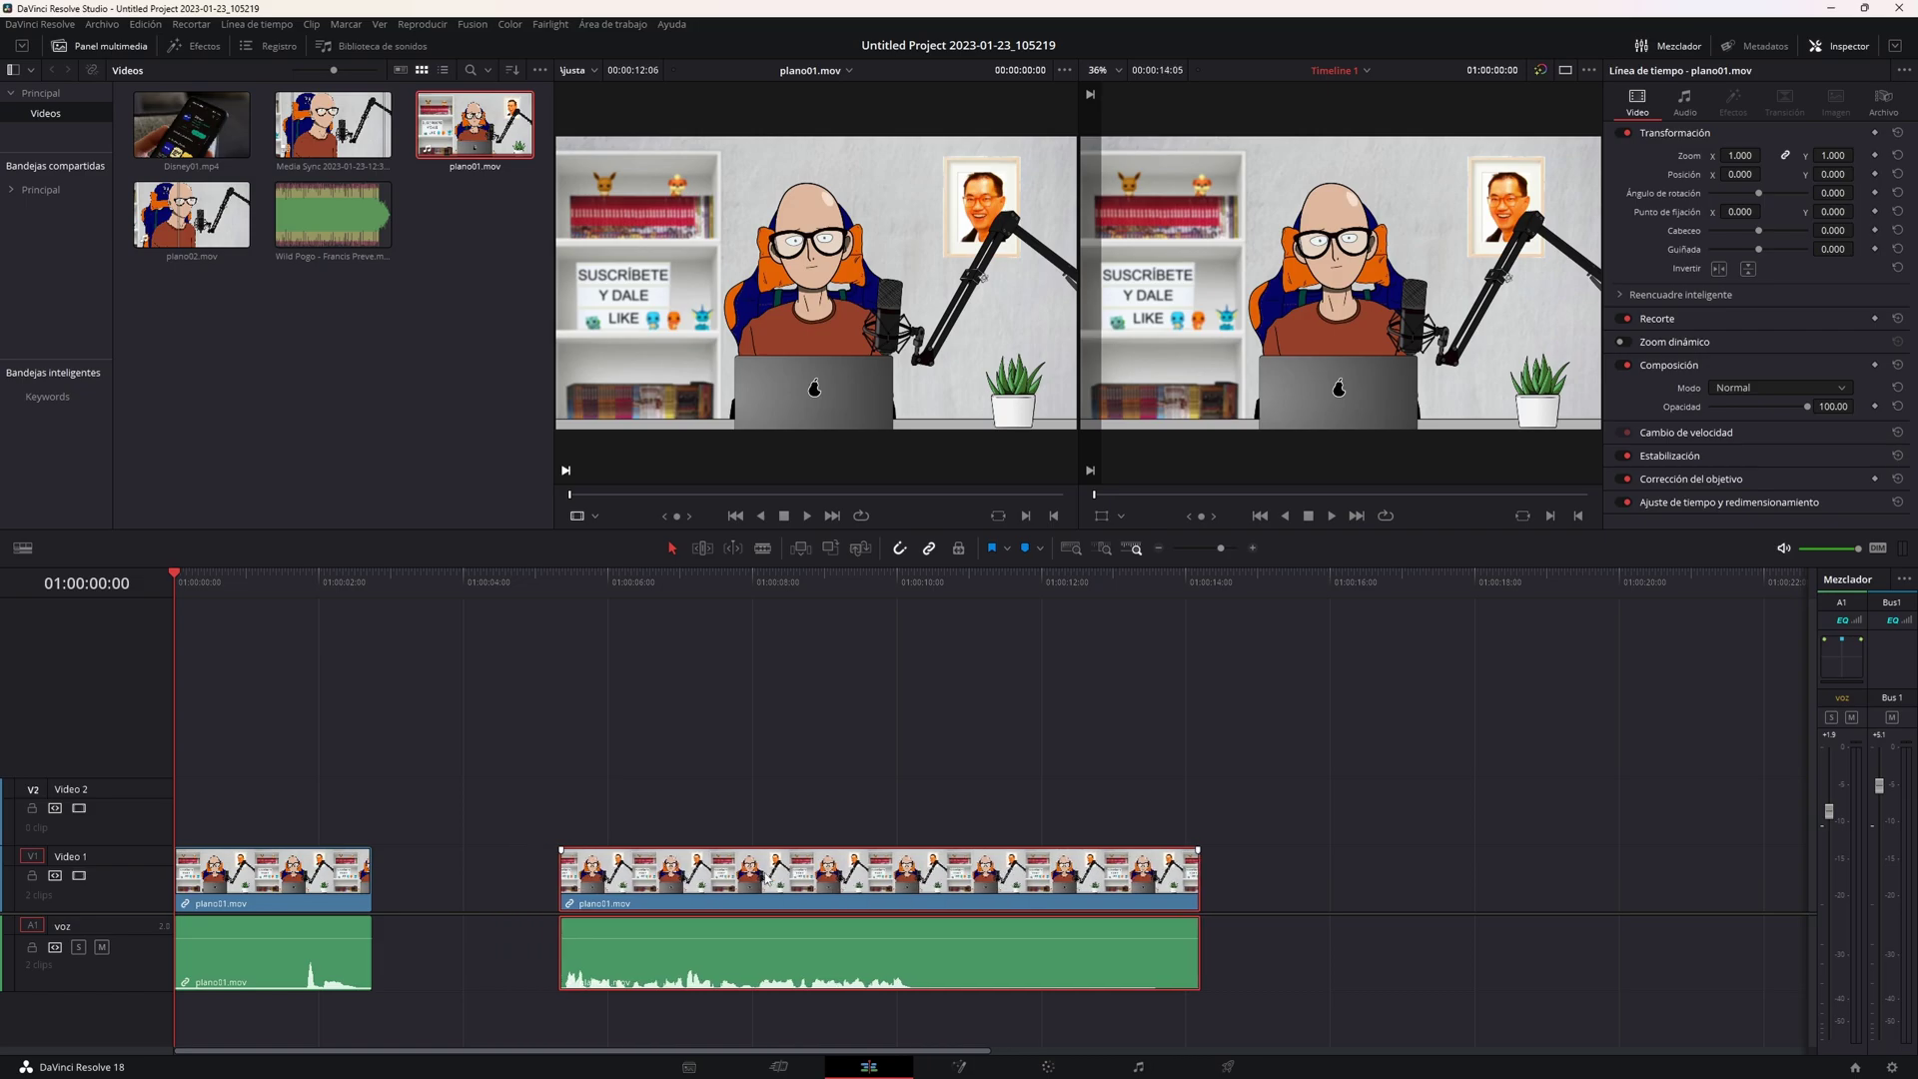
pyautogui.hotkey('ctrl', 'z')
pyautogui.hotkey('ctrl', 'z')
pyautogui.hotkey('ctrl', 'z')
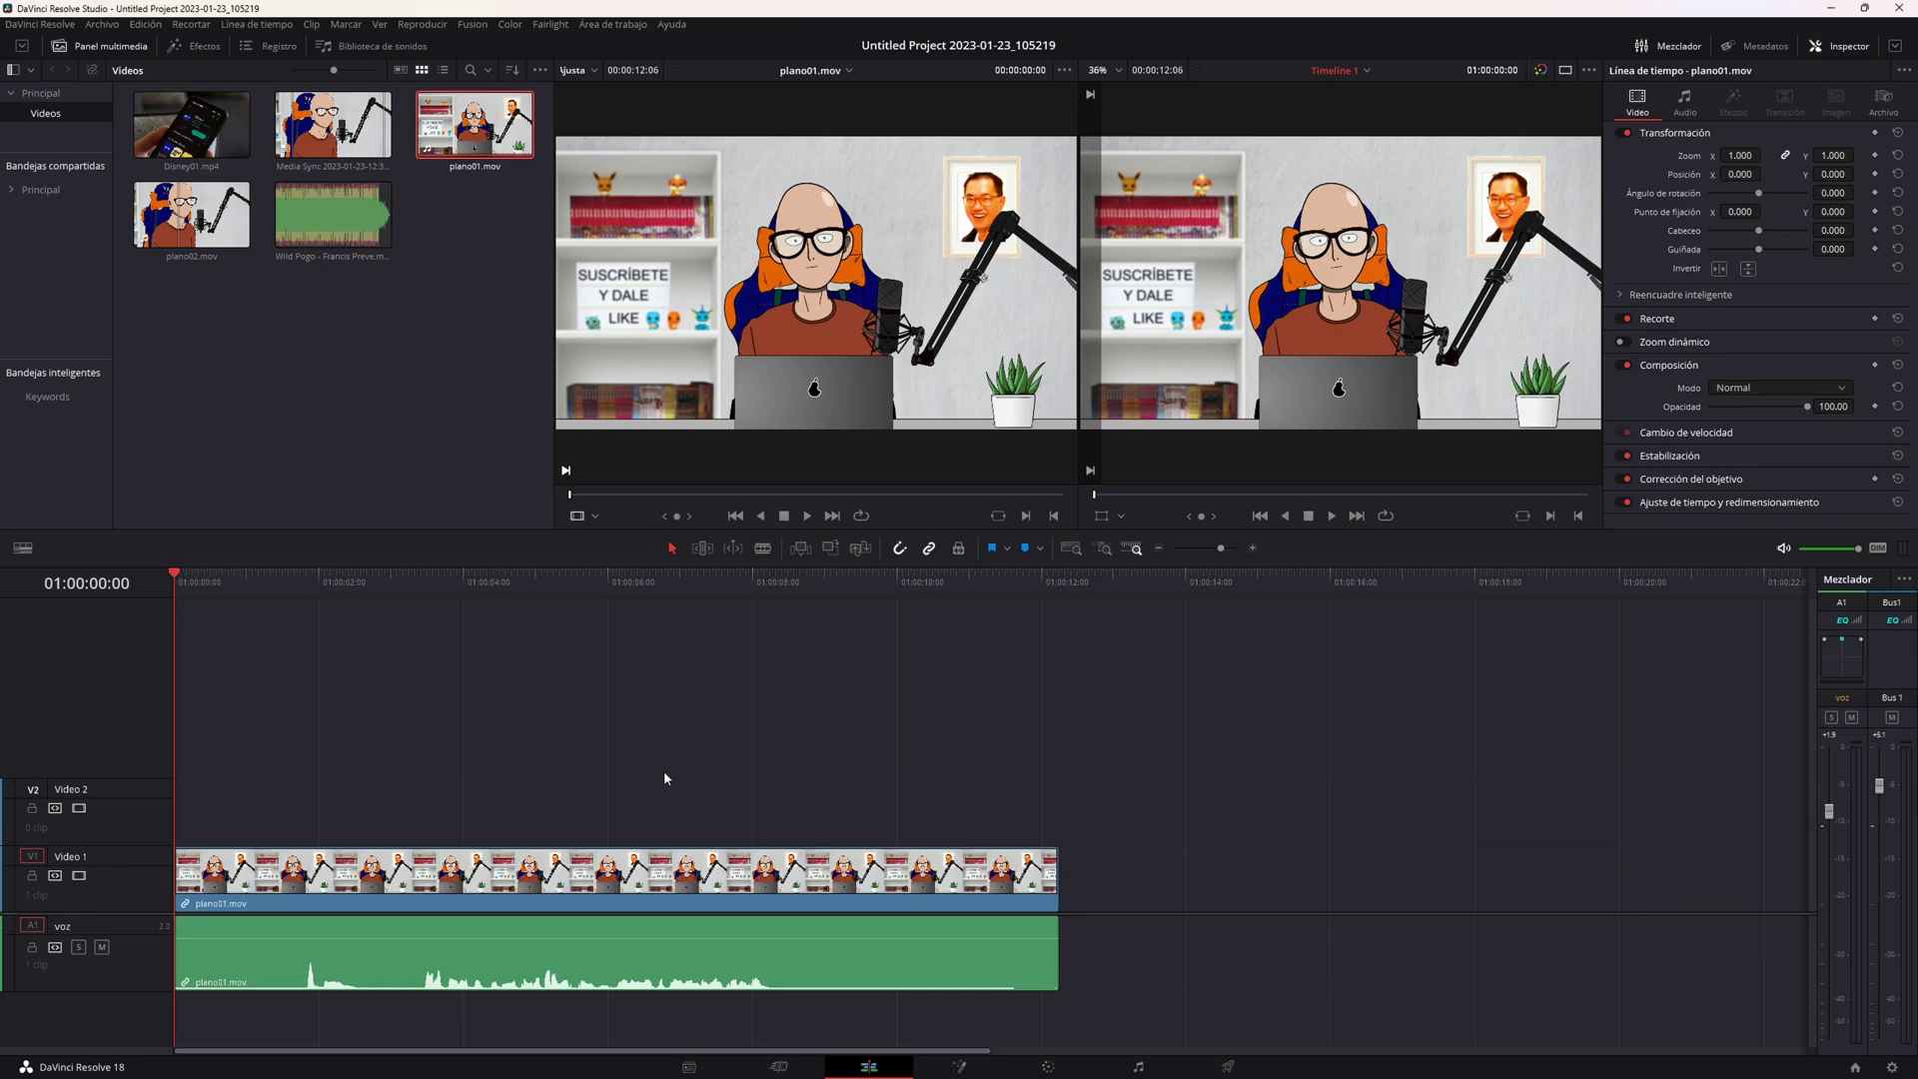
# Colour the plano01.mov clips Lima, then load Disney01.mp4 for preview, rewound to its start.
pyautogui.hotkey('ctrl', 'z')
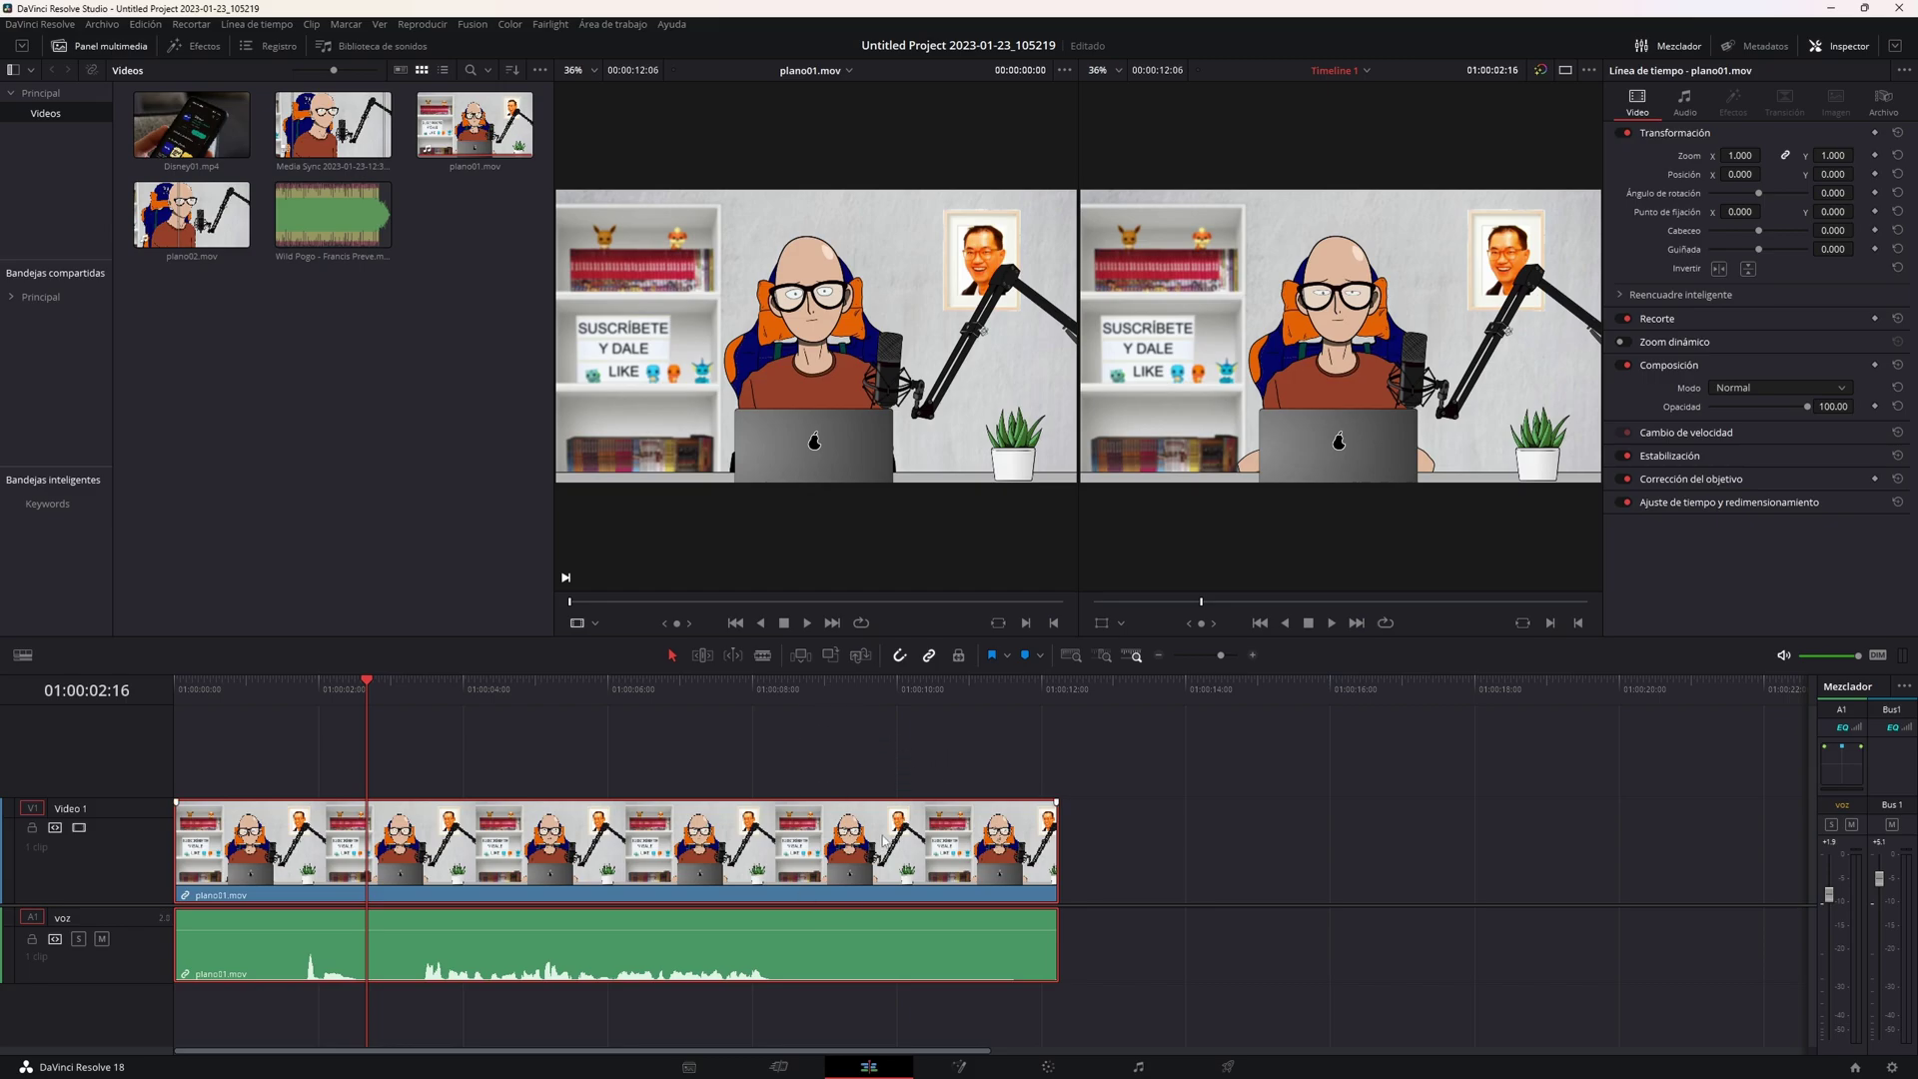
pyautogui.click(844, 757)
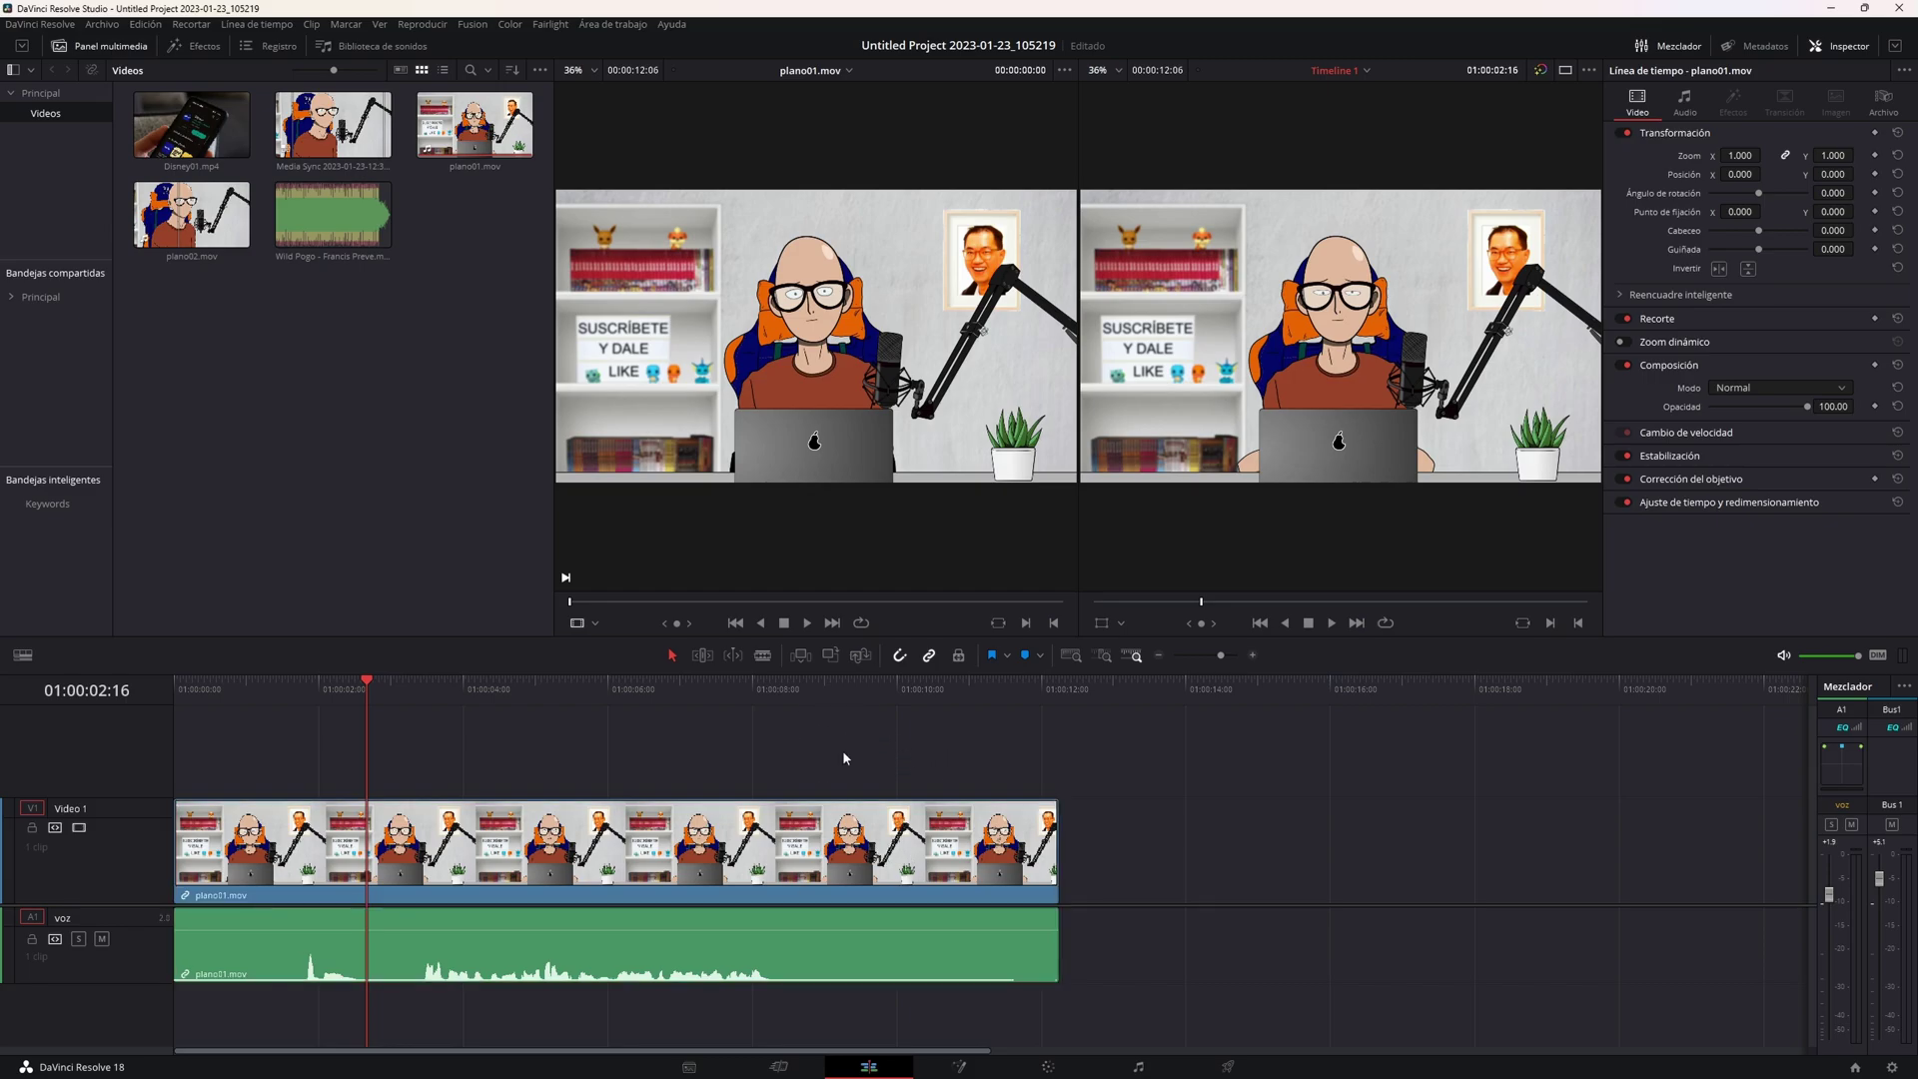
pyautogui.click(856, 898)
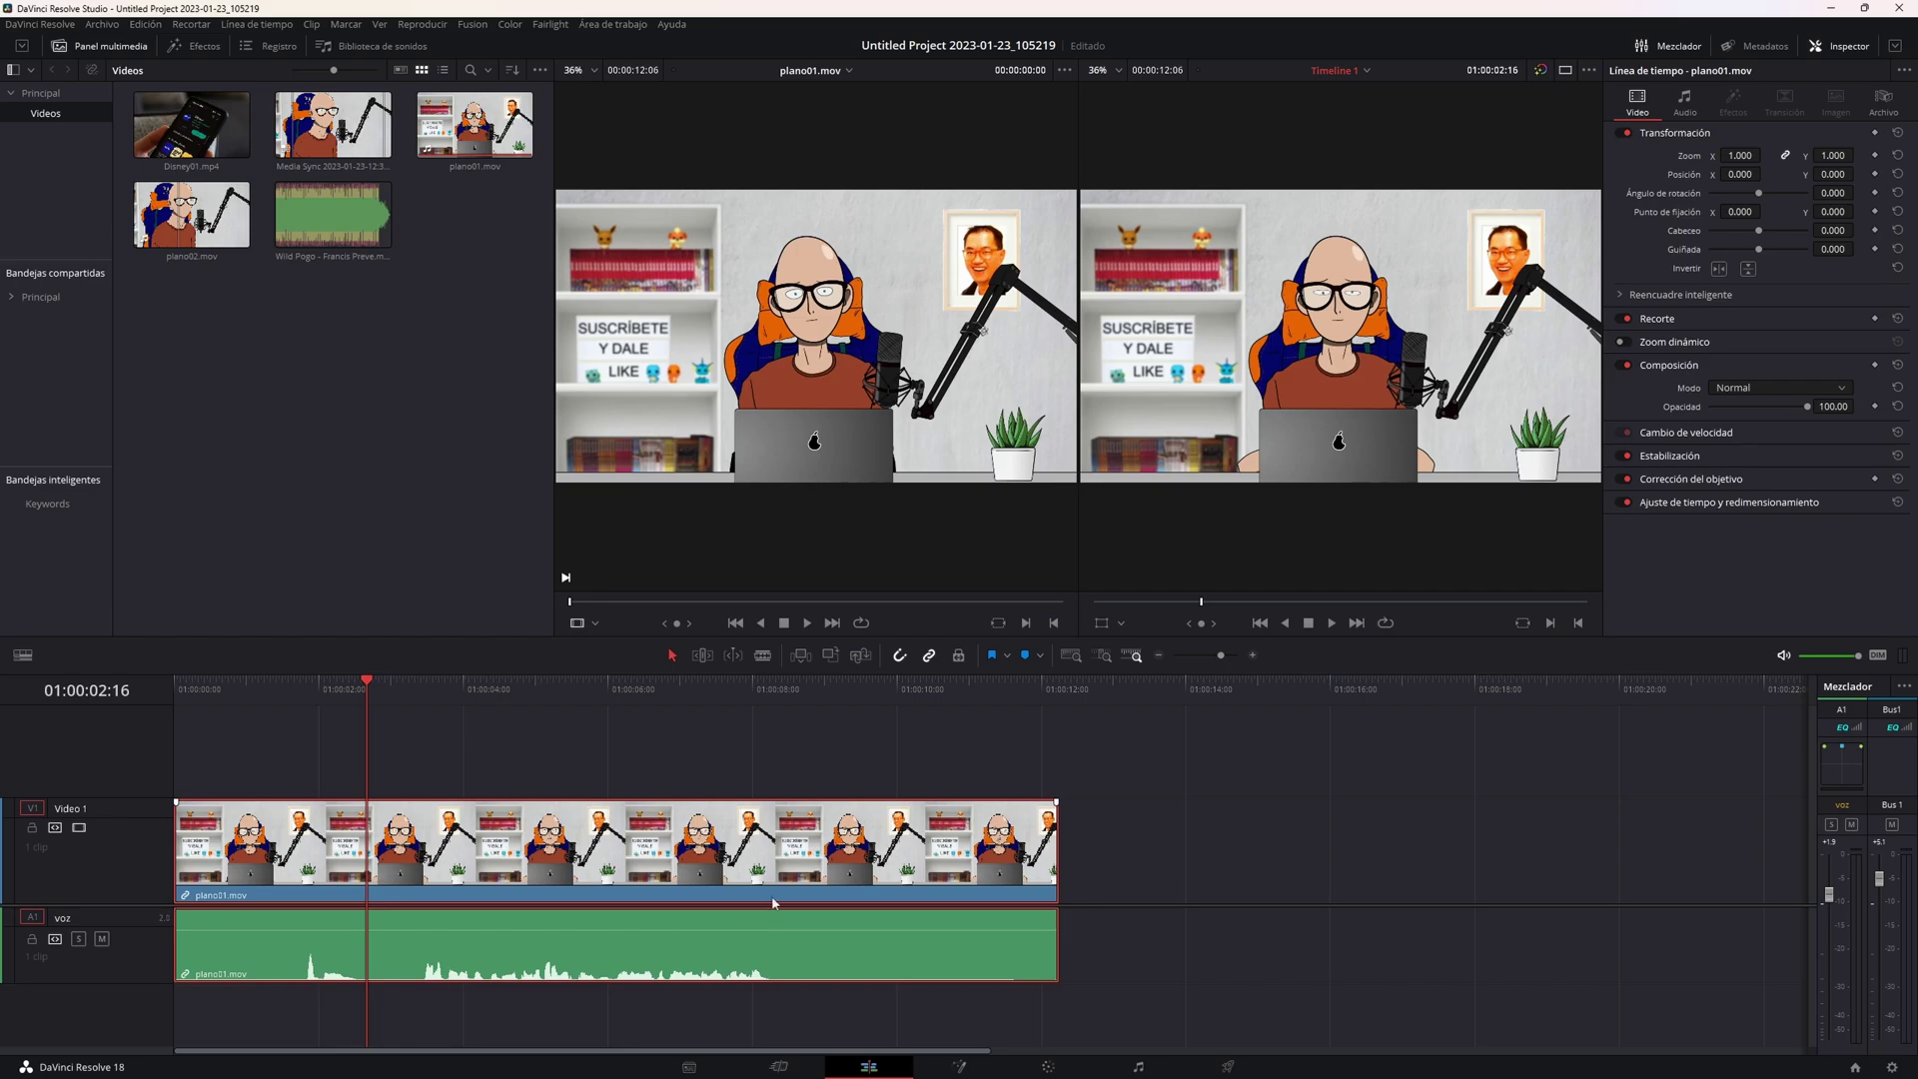
pyautogui.rightClick(955, 896)
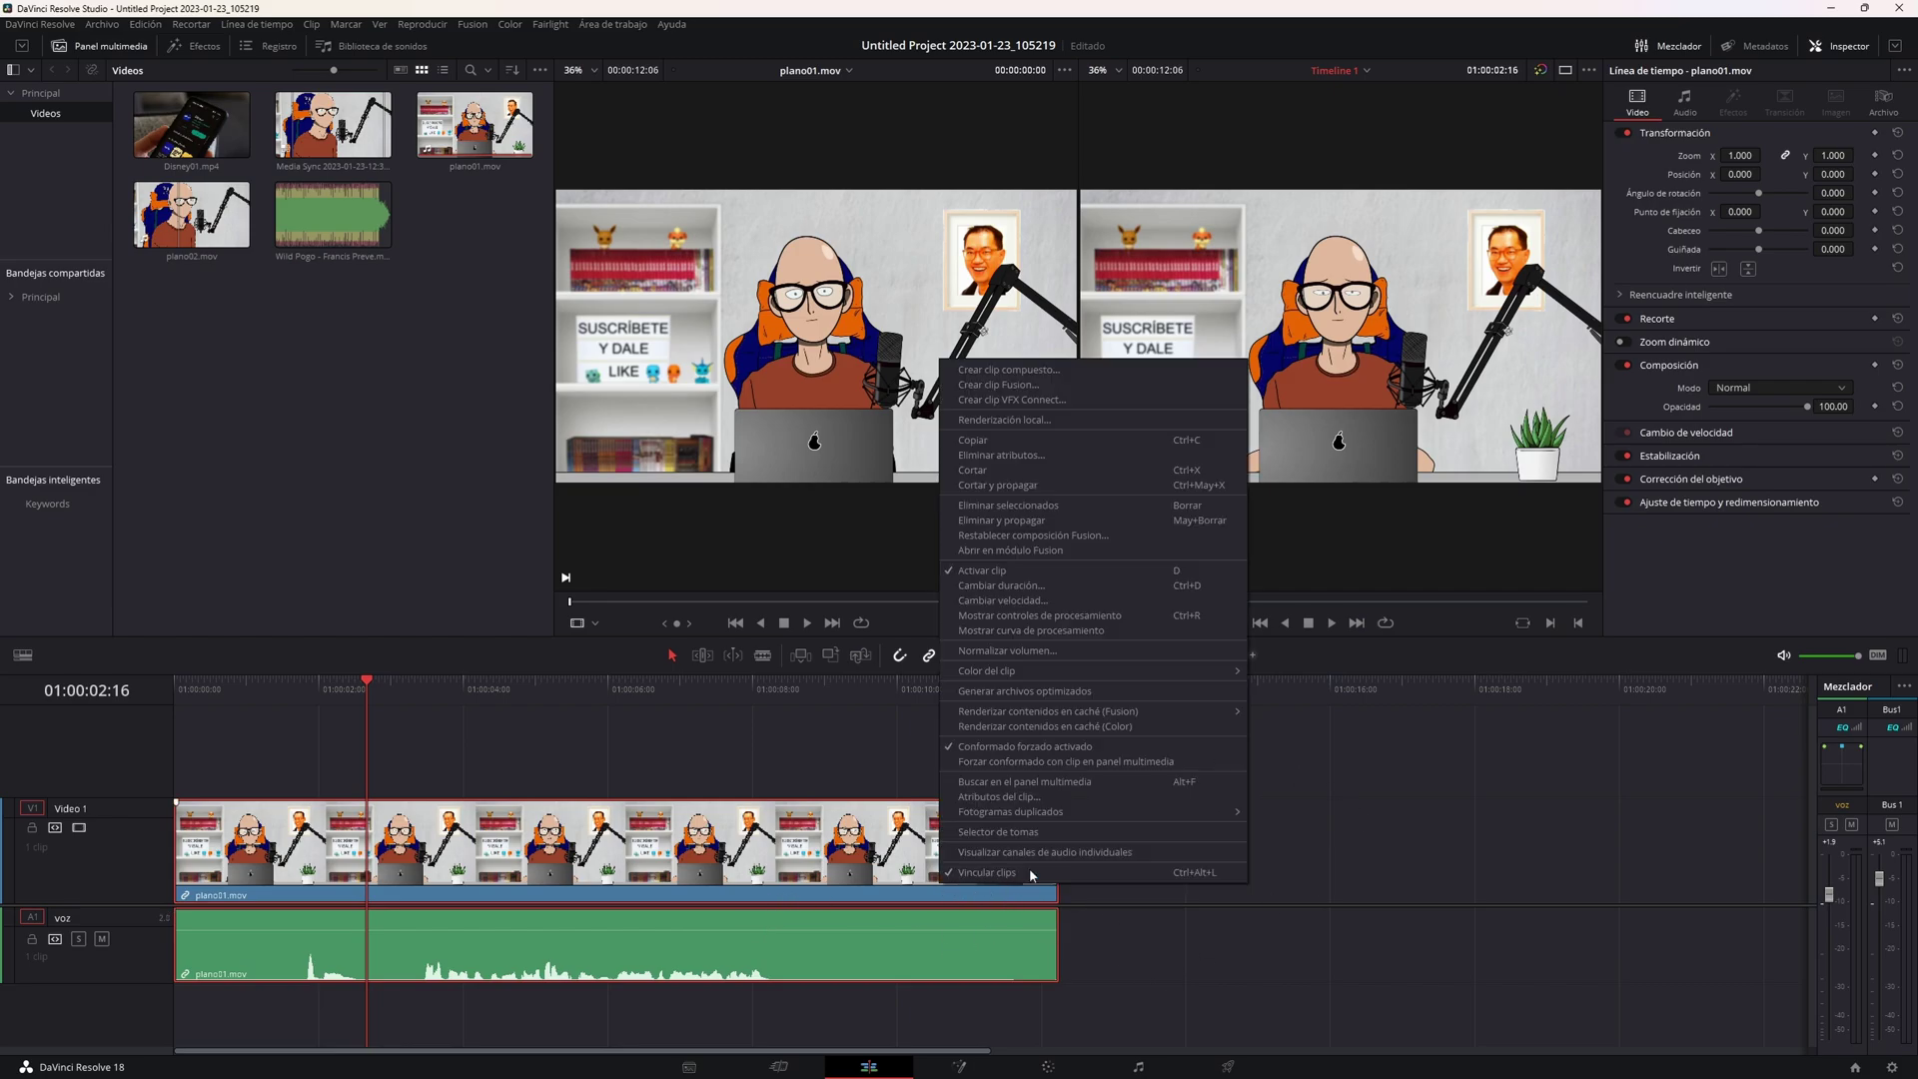
pyautogui.moveTo(1169, 671)
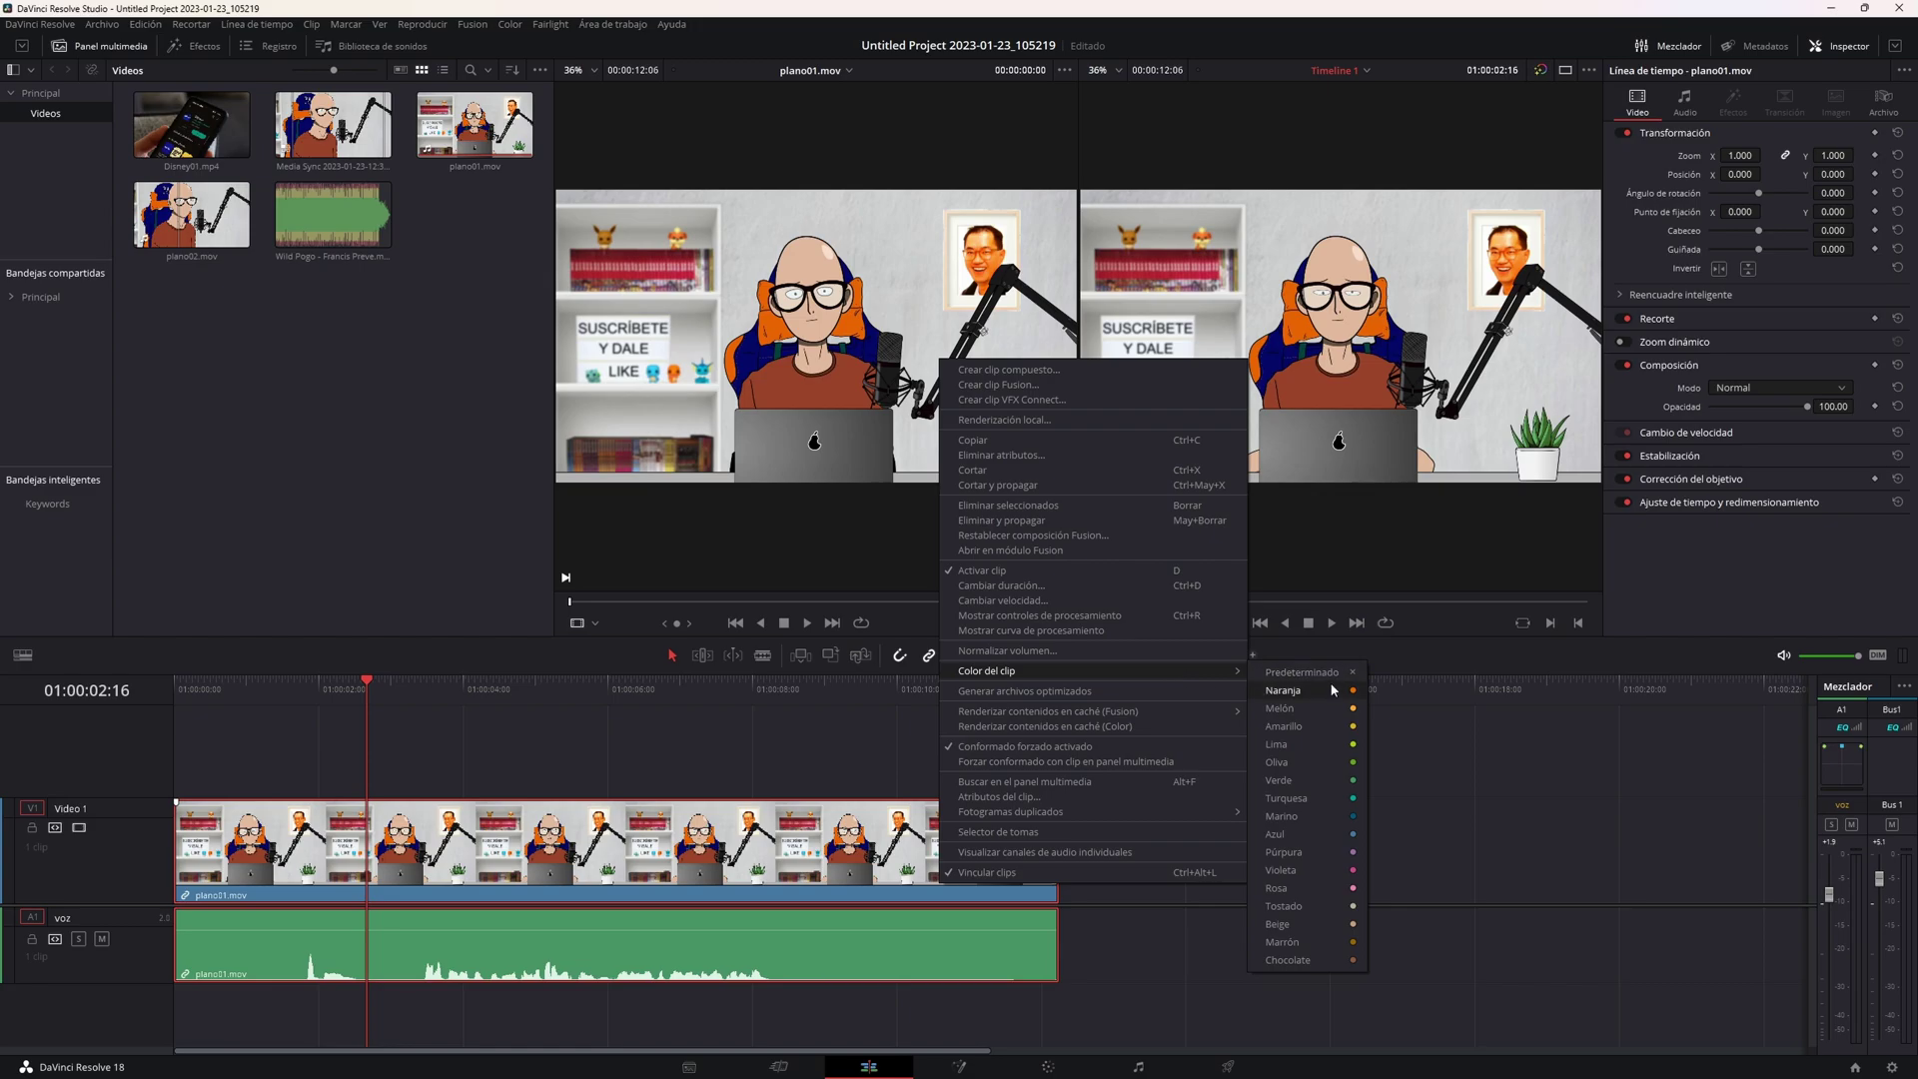
pyautogui.click(1337, 747)
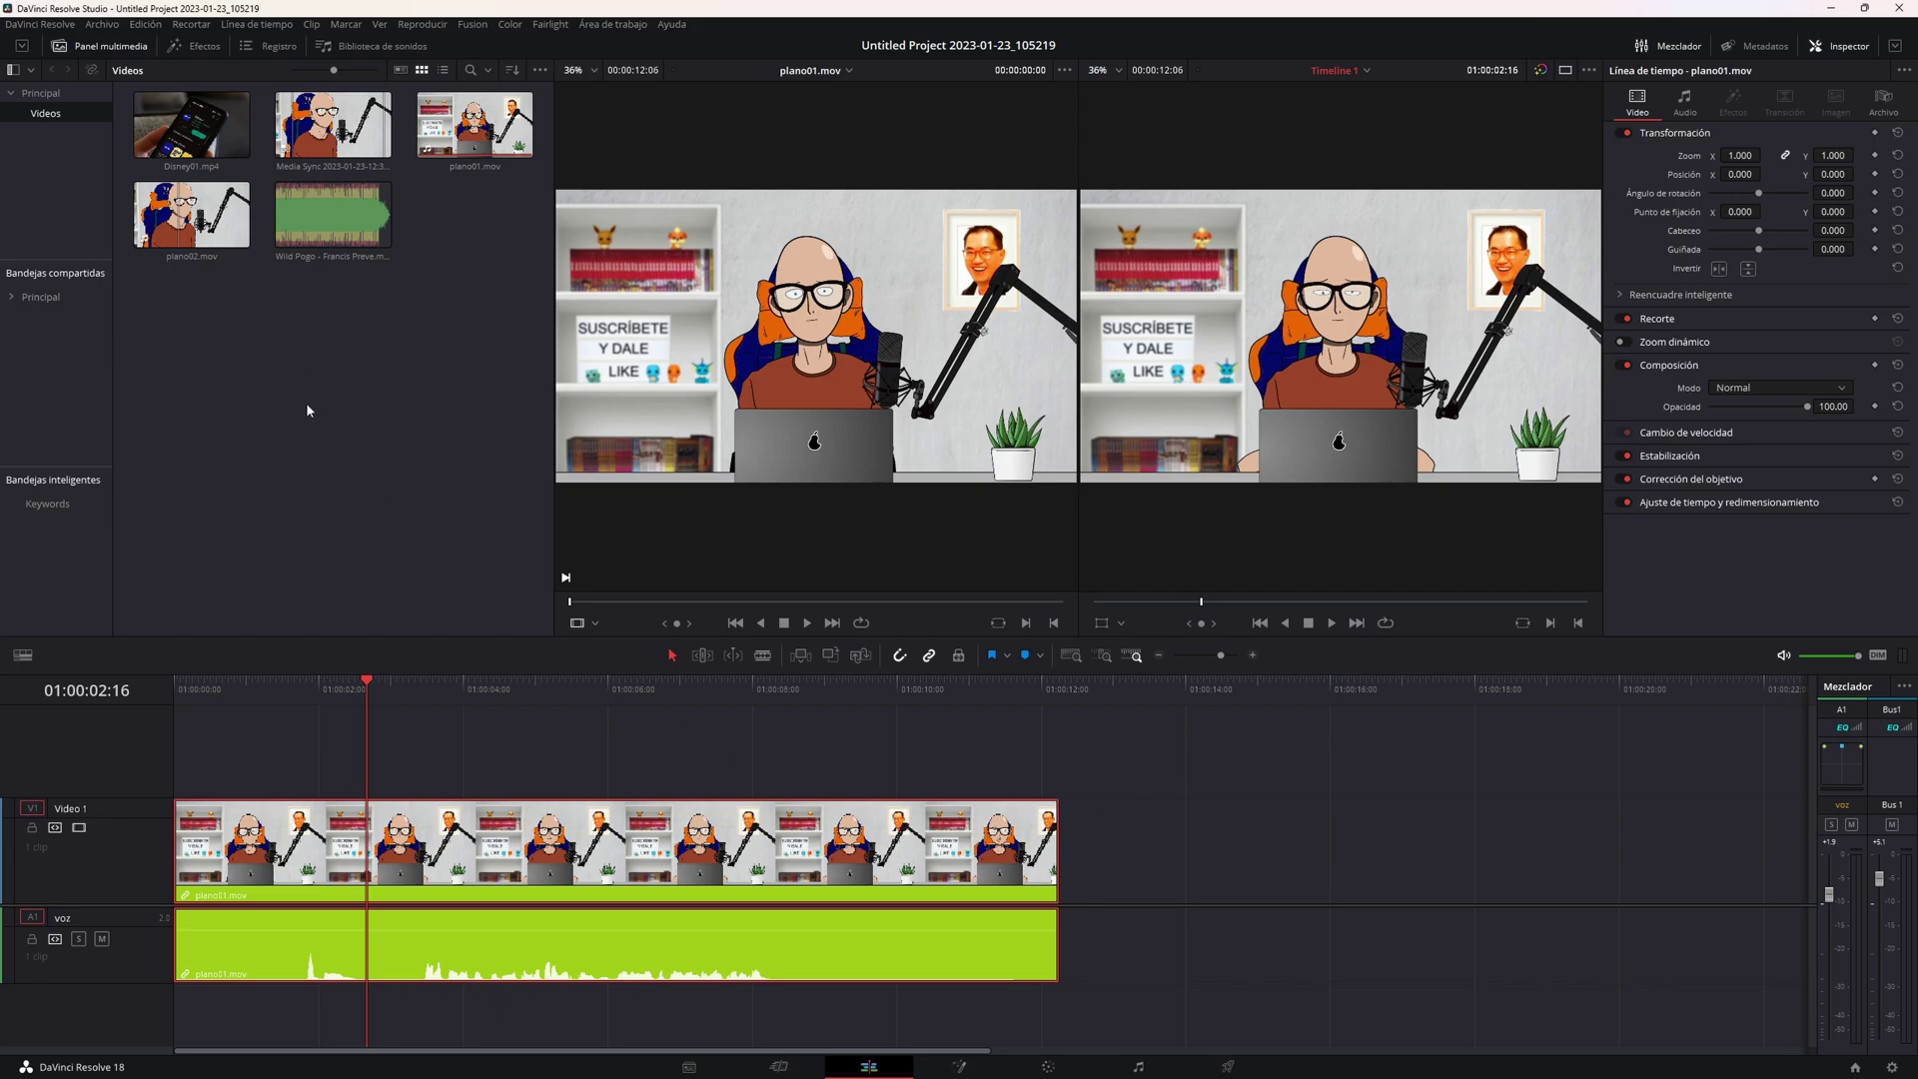
pyautogui.click(192, 125)
pyautogui.moveTo(867, 596); pyautogui.dragTo(506, 549)
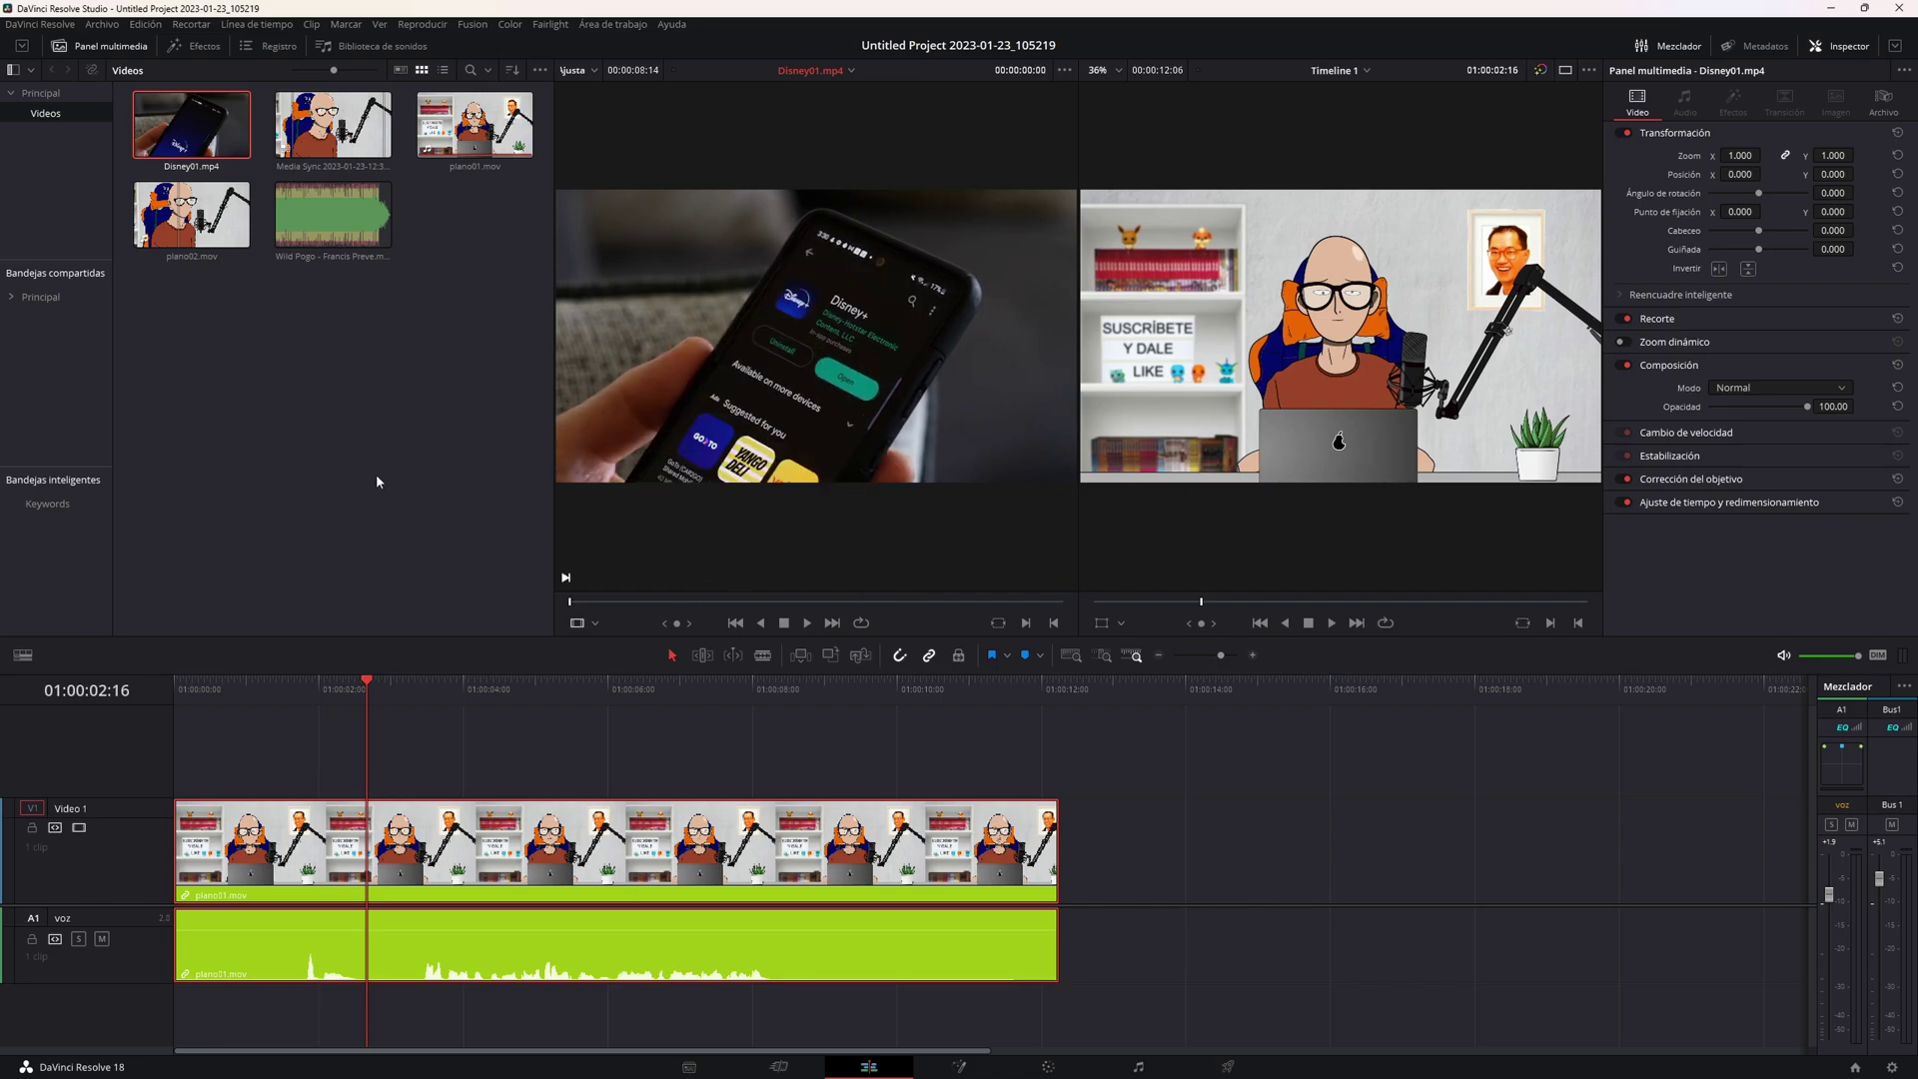
# Zoom in the timeline, park the playhead at 01:00:02:18 and blade plano01.mov there.
pyautogui.click(313, 718)
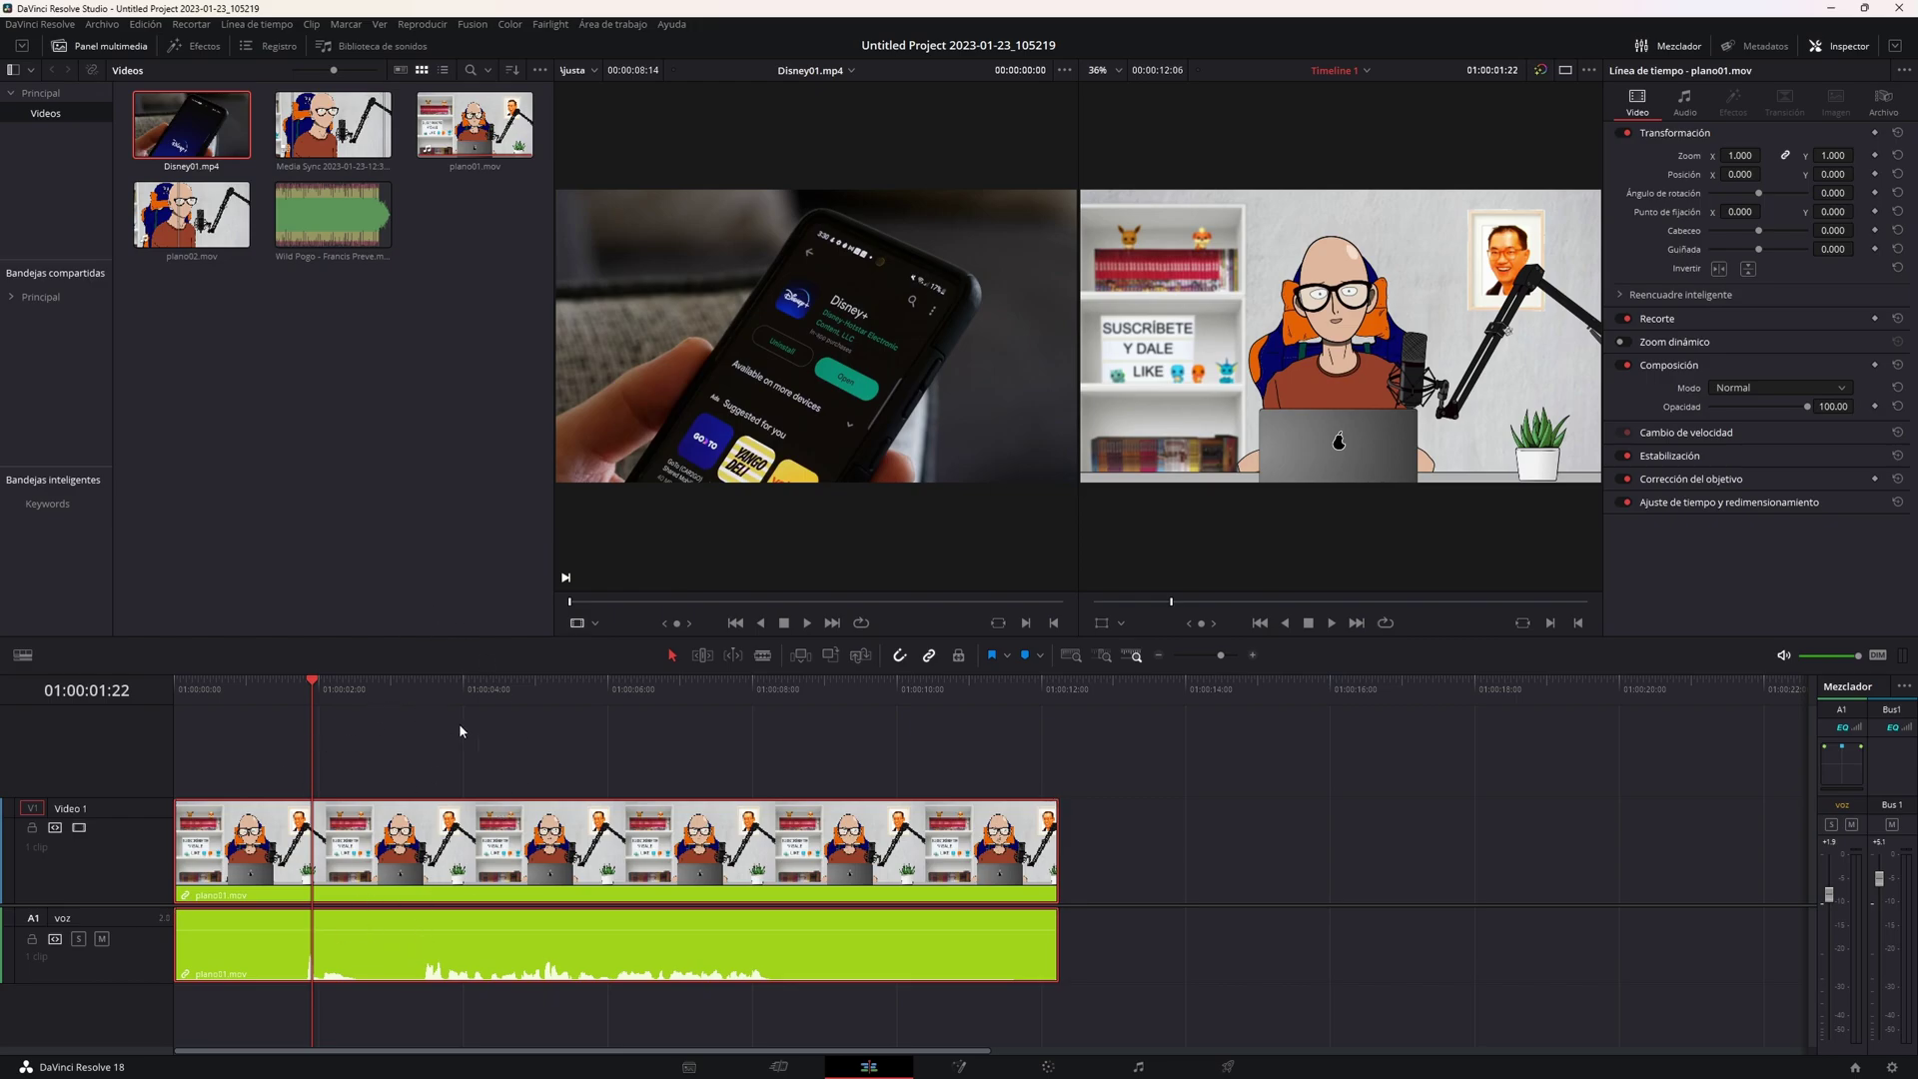
pyautogui.scroll(3, 597, 753)
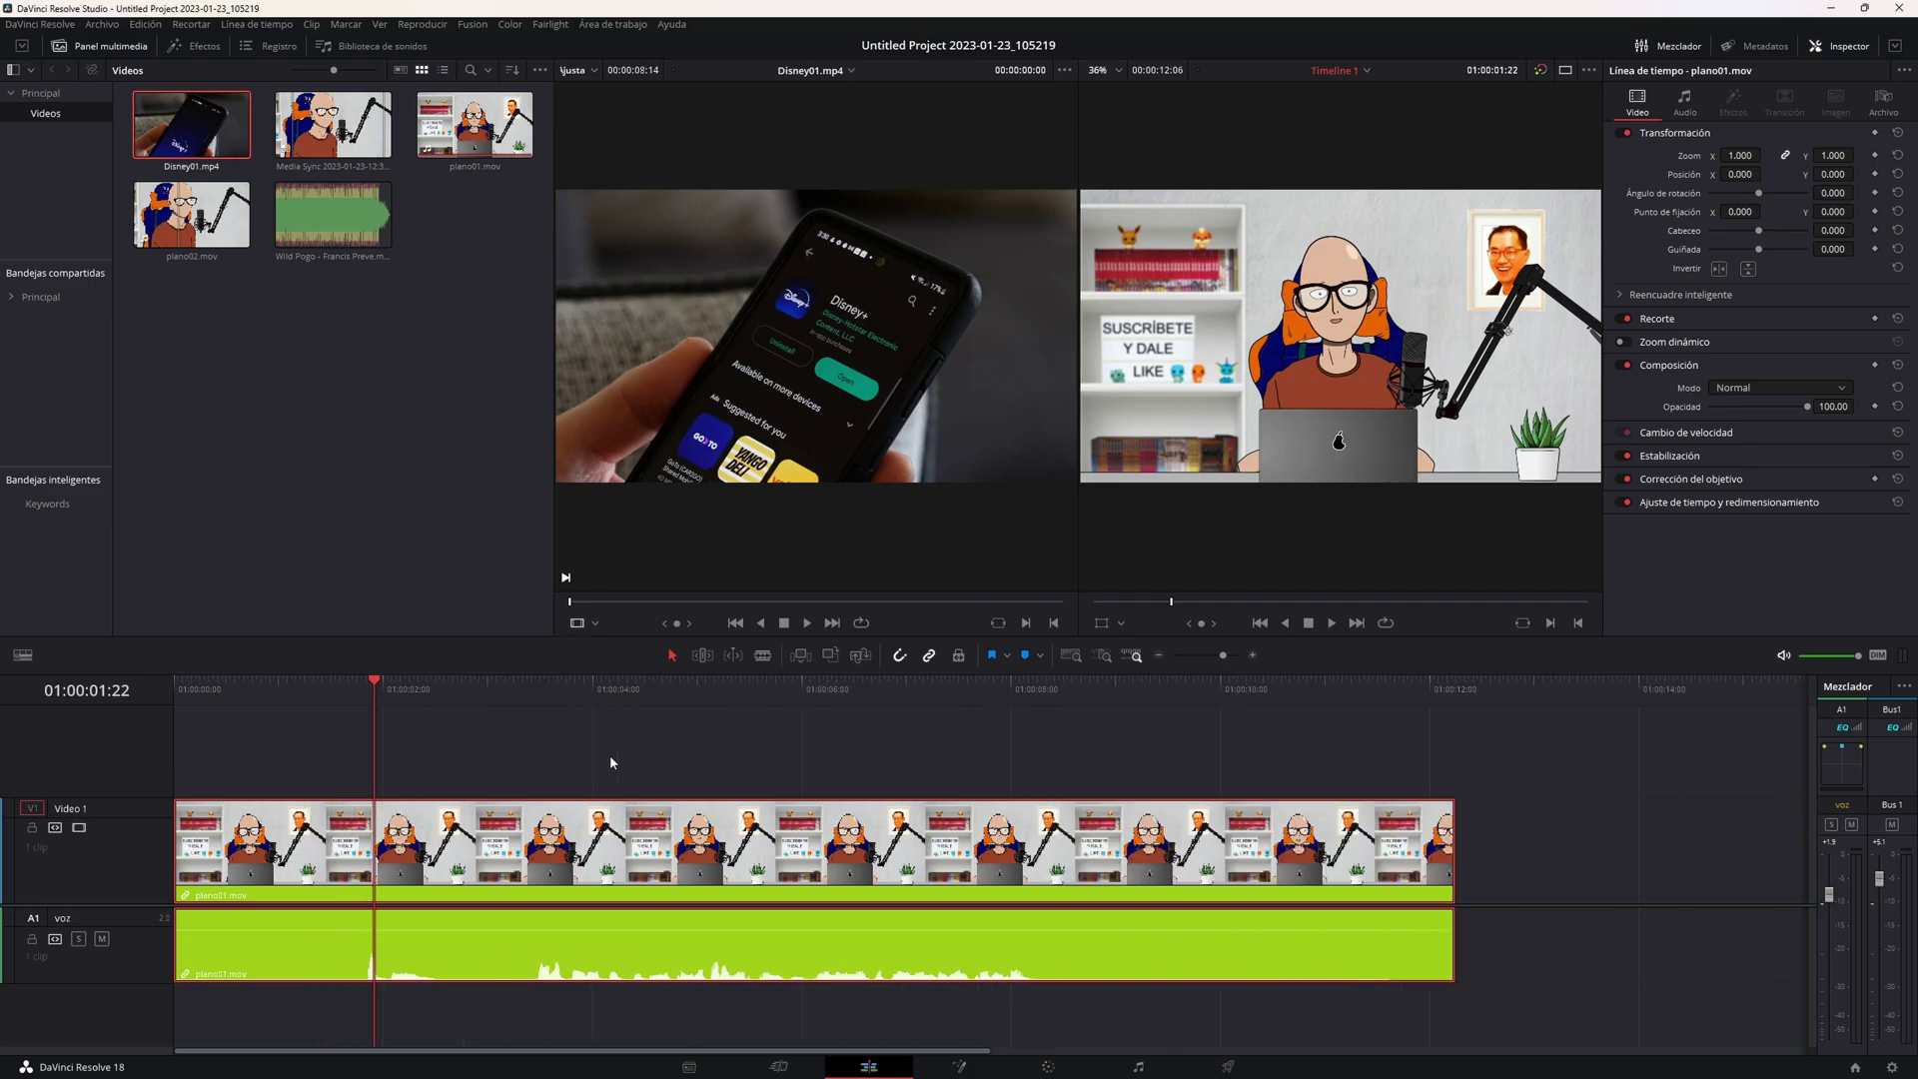
pyautogui.scroll(1, 768, 748)
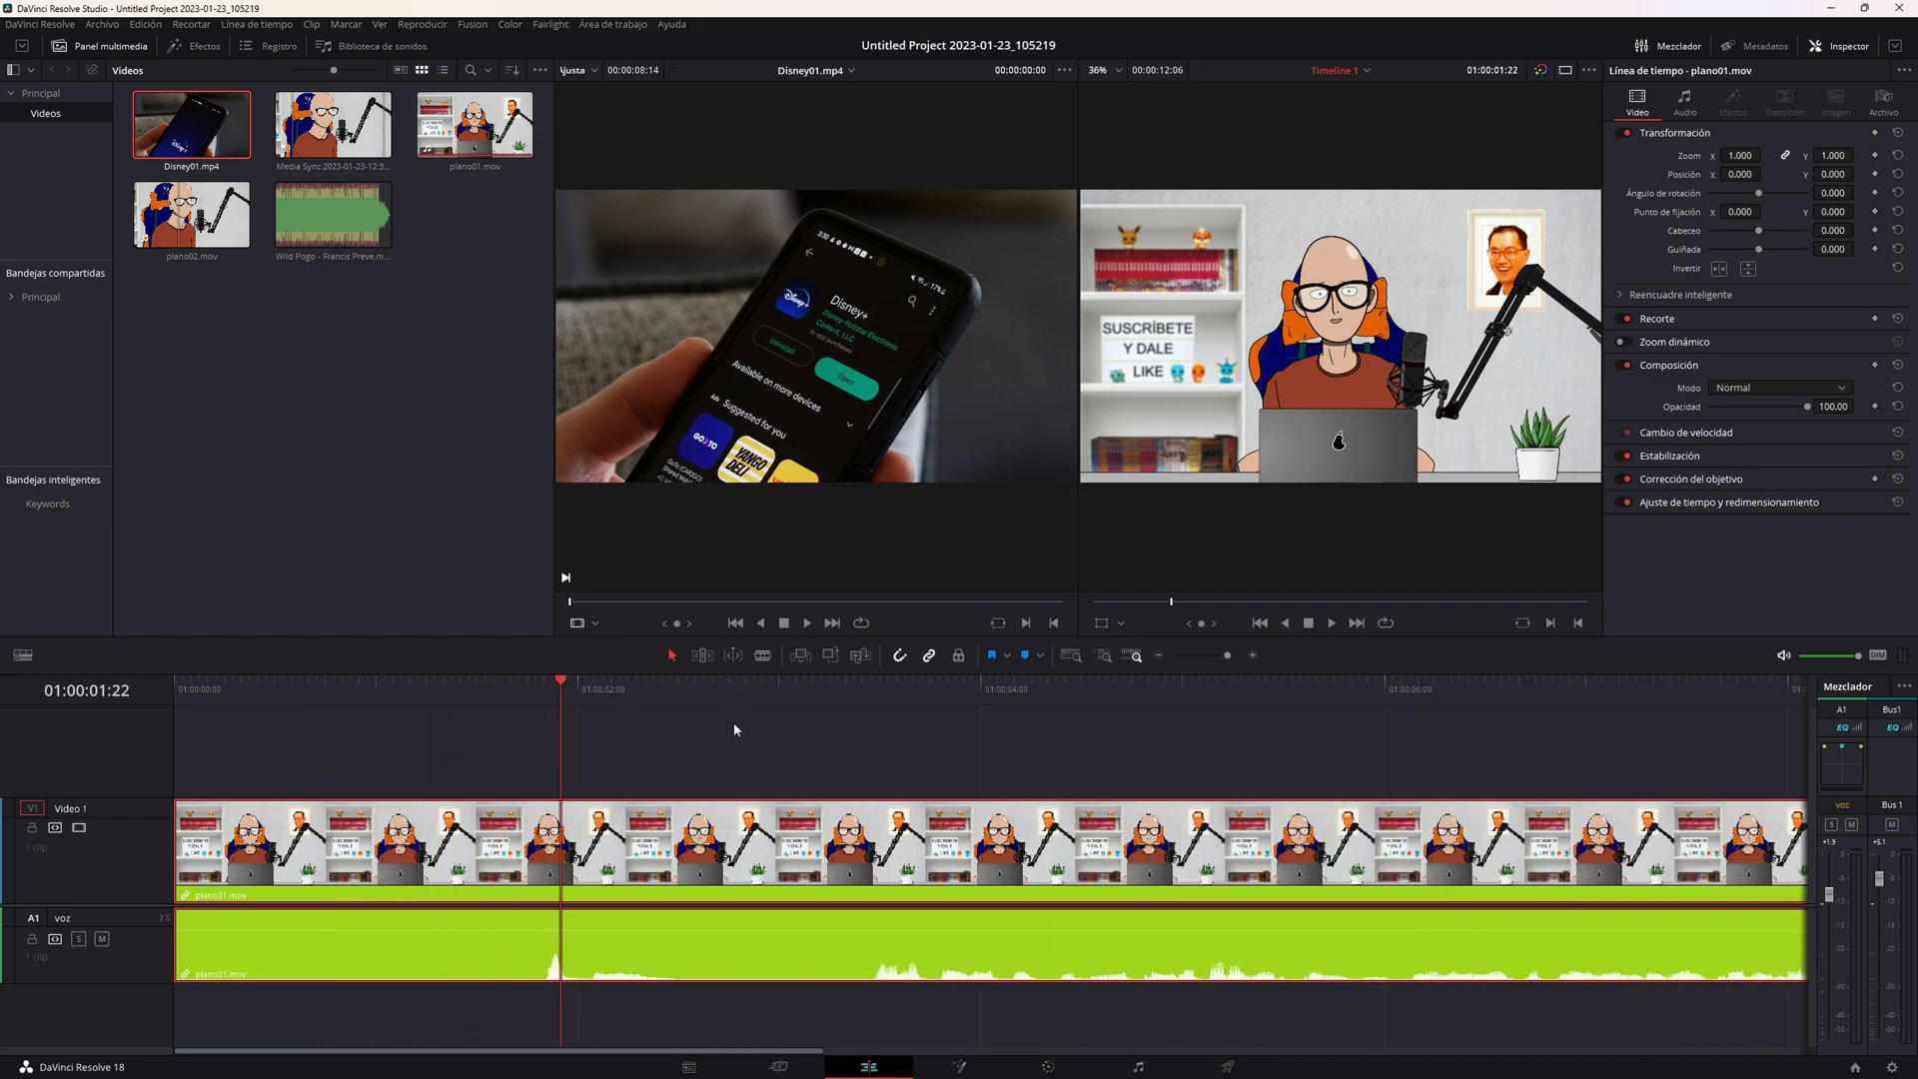
pyautogui.click(721, 687)
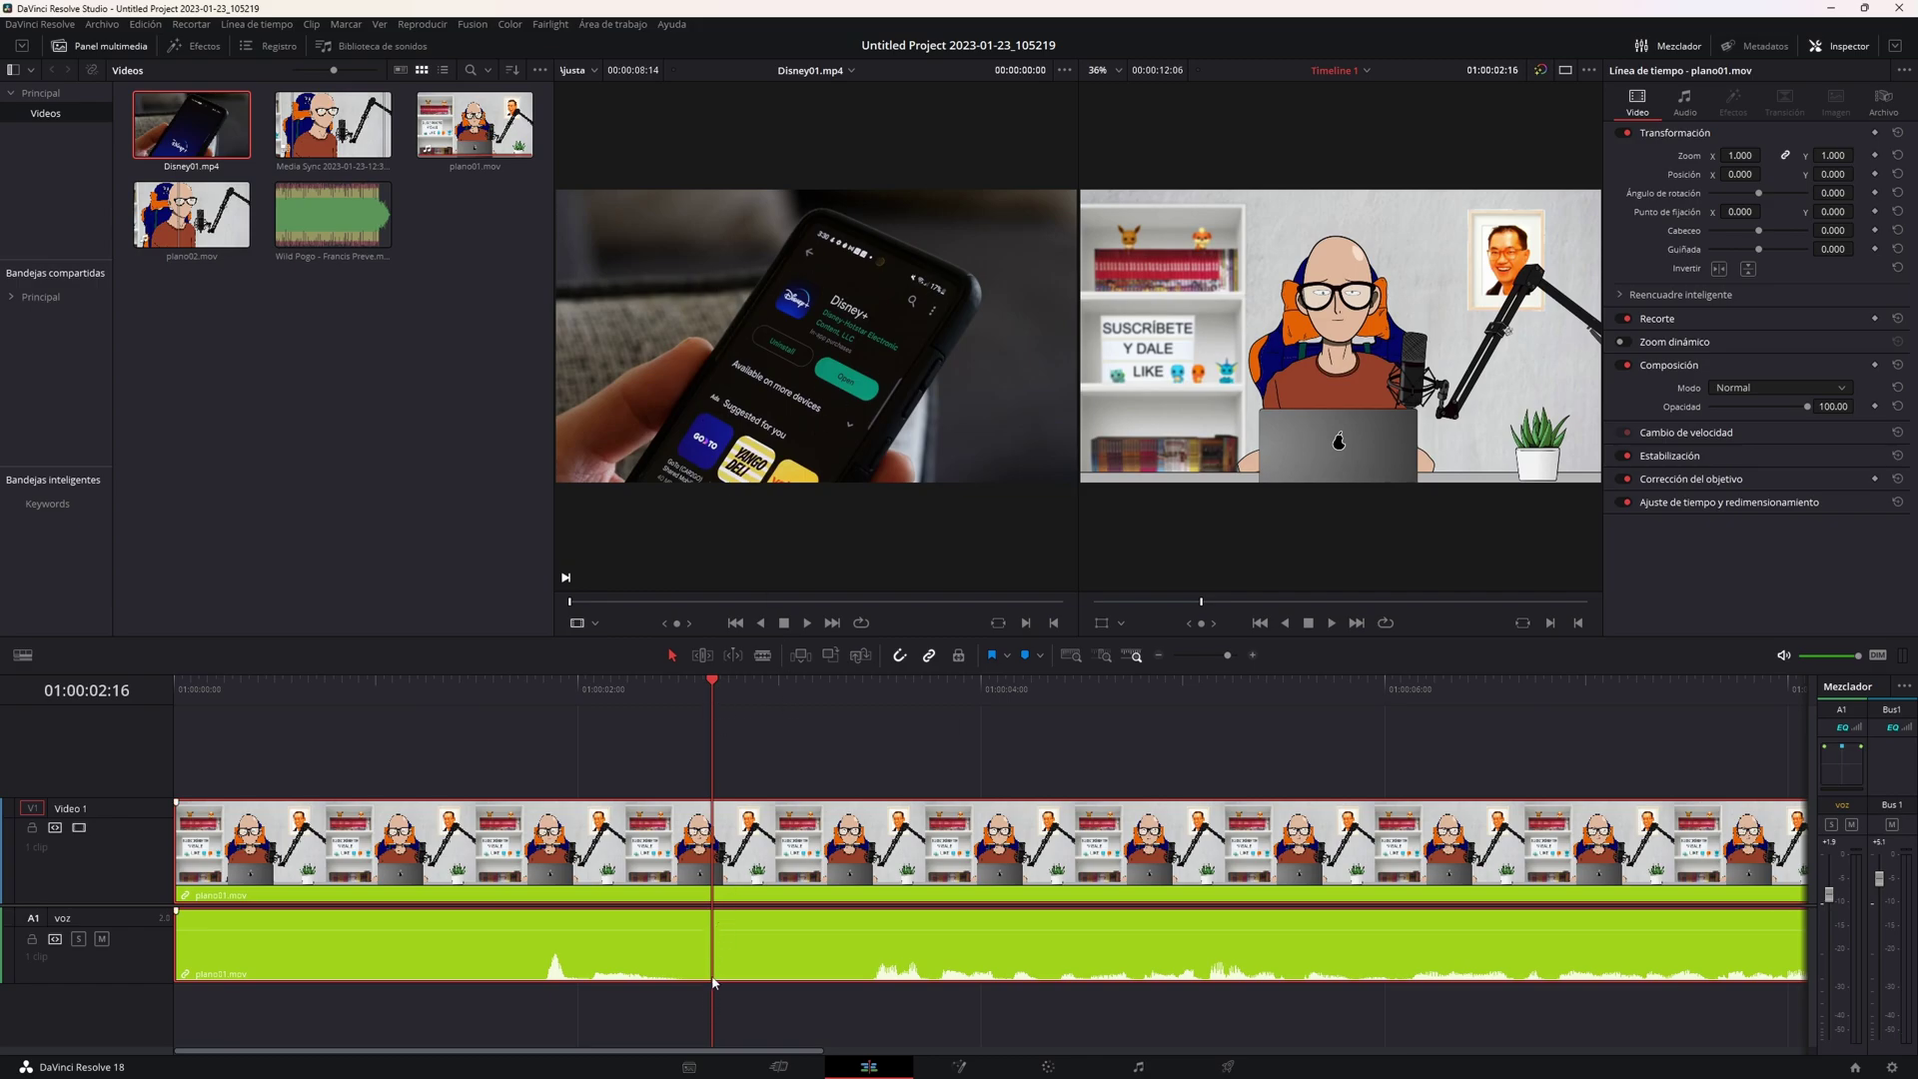
pyautogui.click(872, 685)
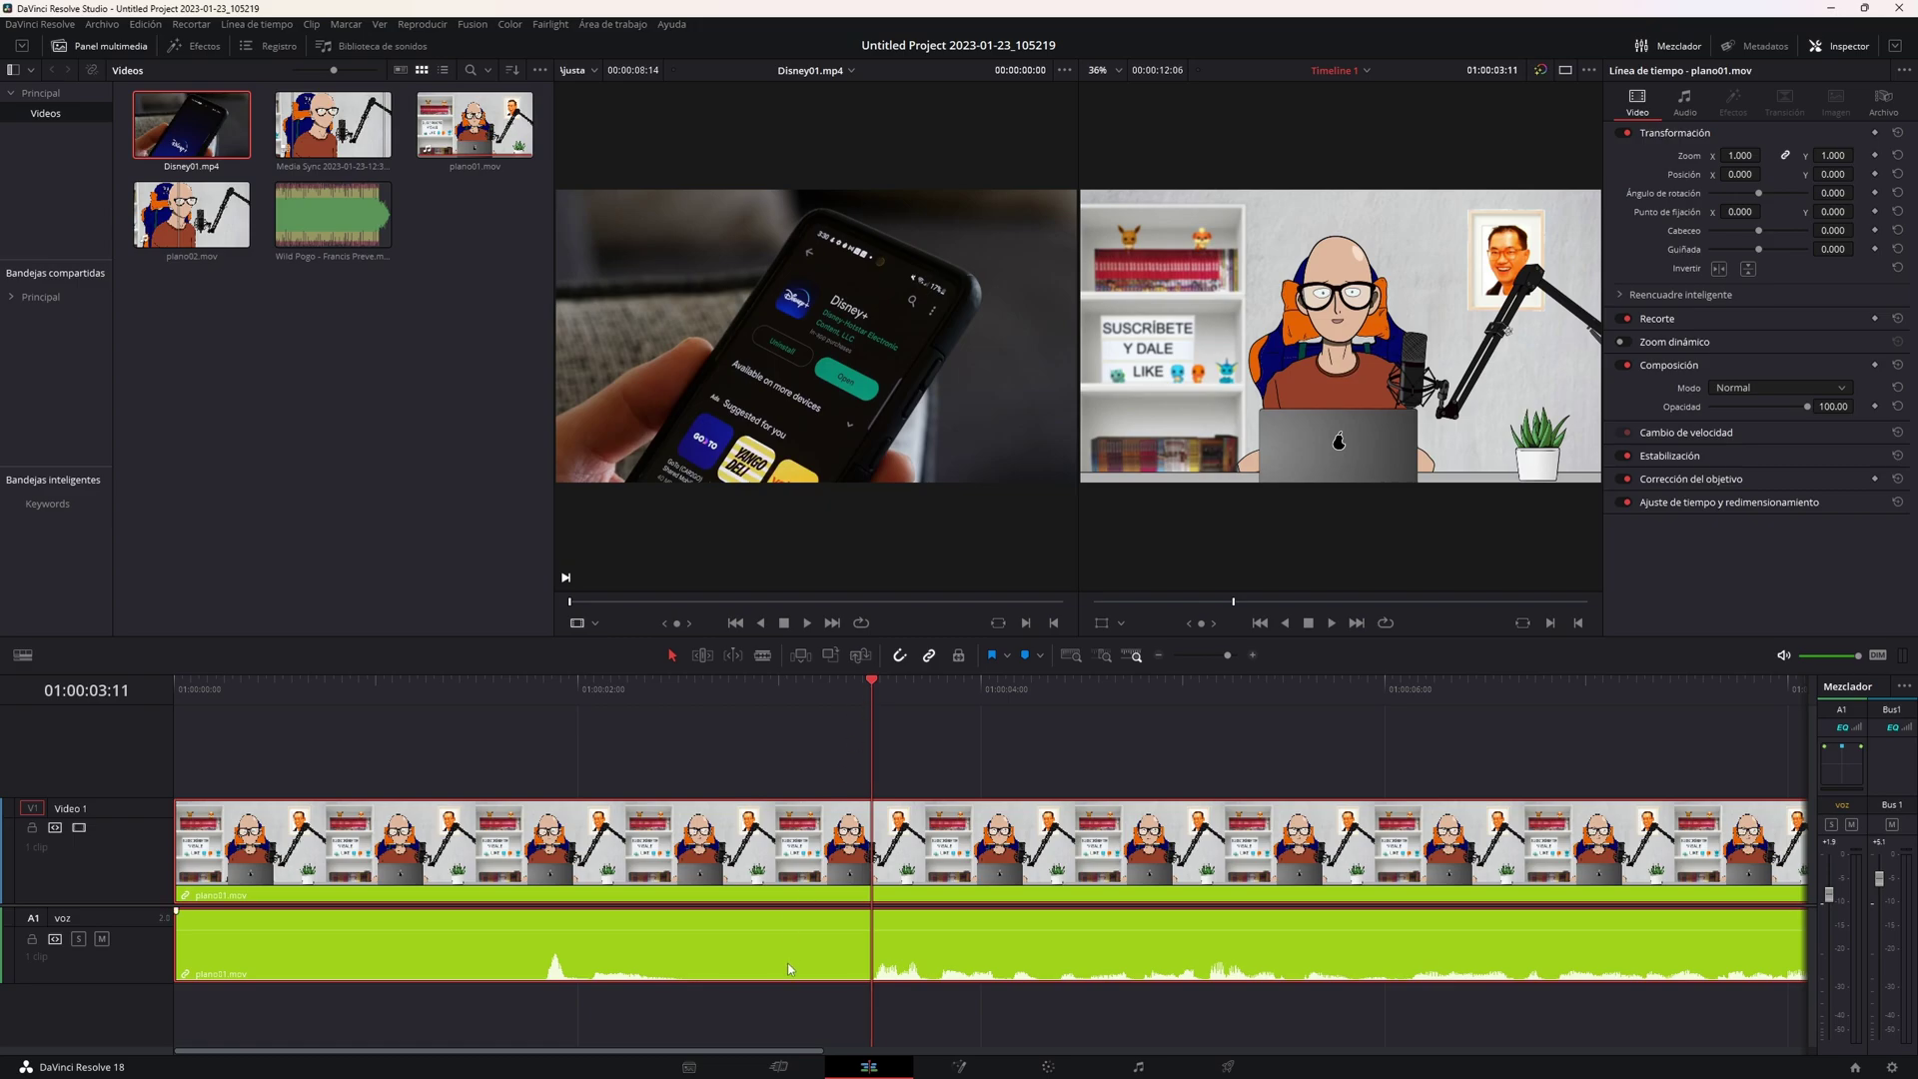
pyautogui.click(728, 688)
pyautogui.press('b')
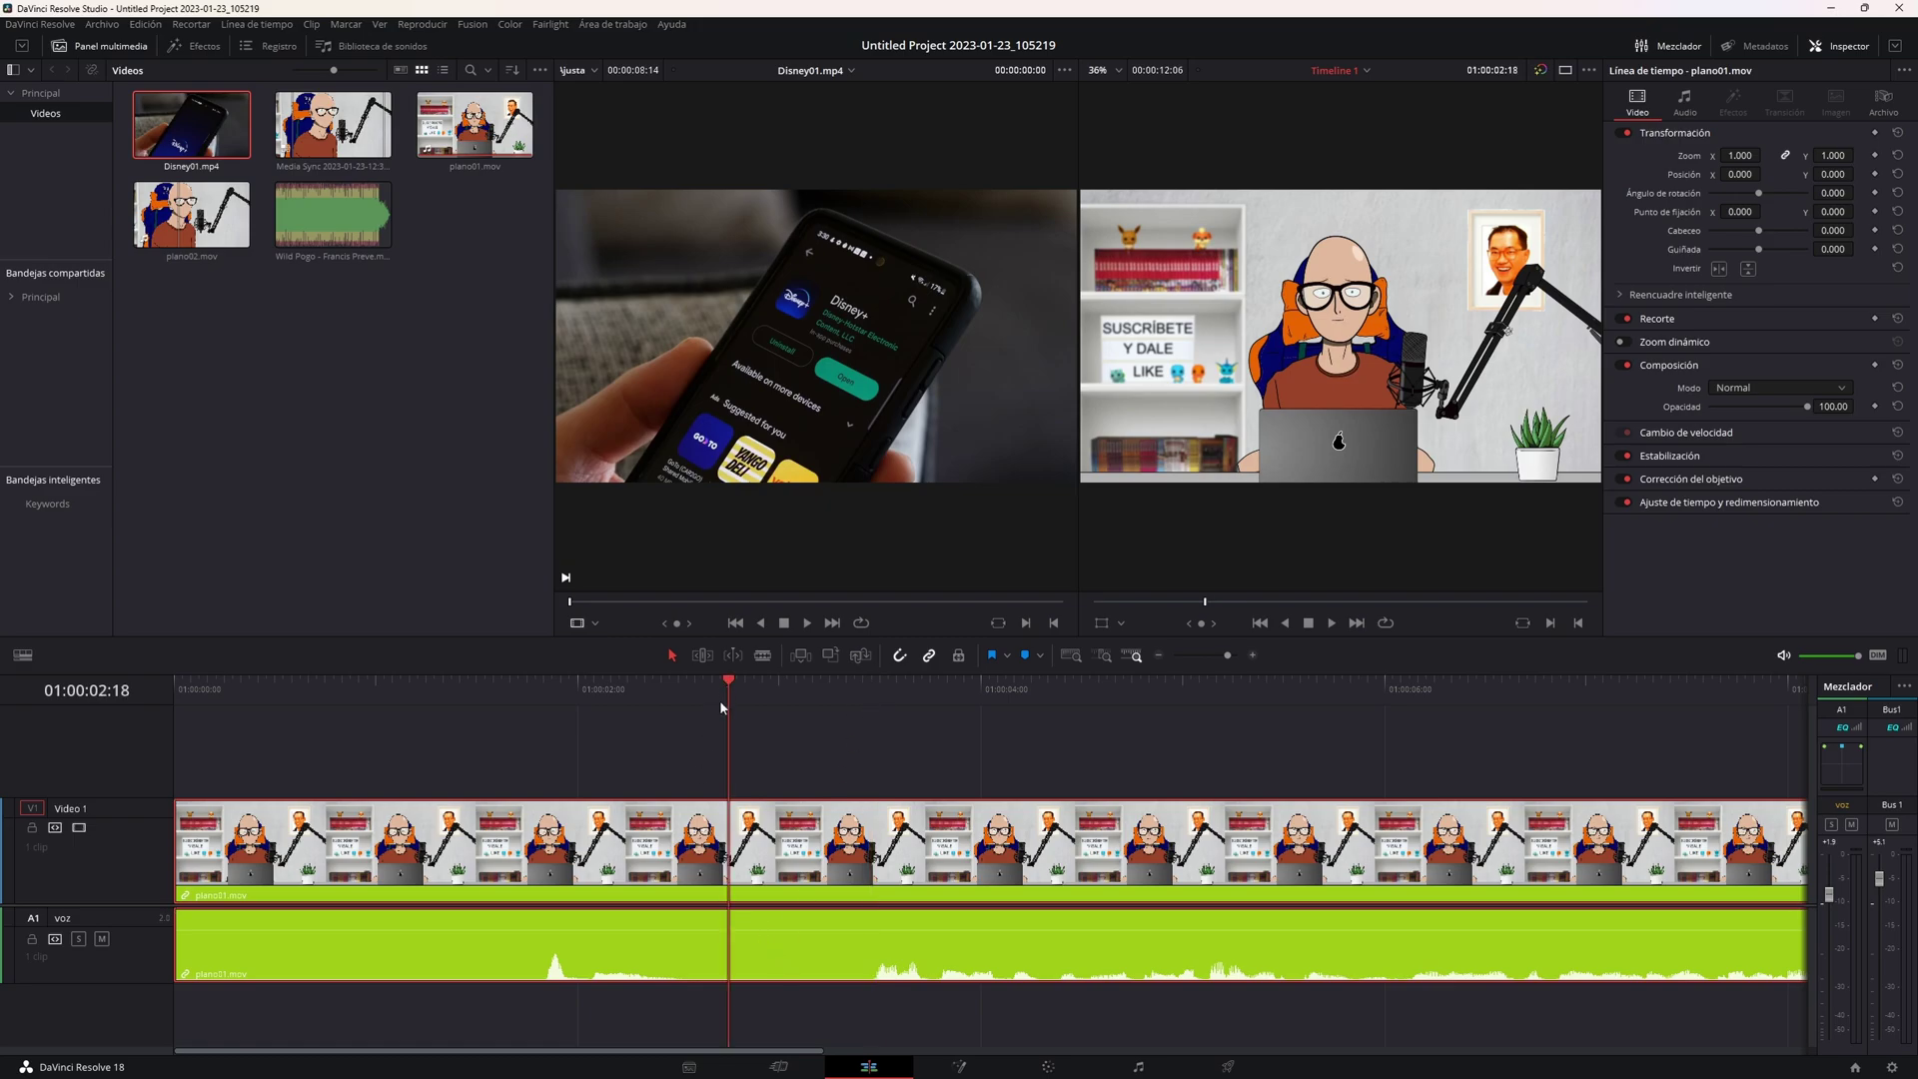
pyautogui.click(732, 854)
# Cut plano01.mov again just after the first cut and remove the short piece, leaving a gap.
pyautogui.click(863, 854)
pyautogui.press('a')
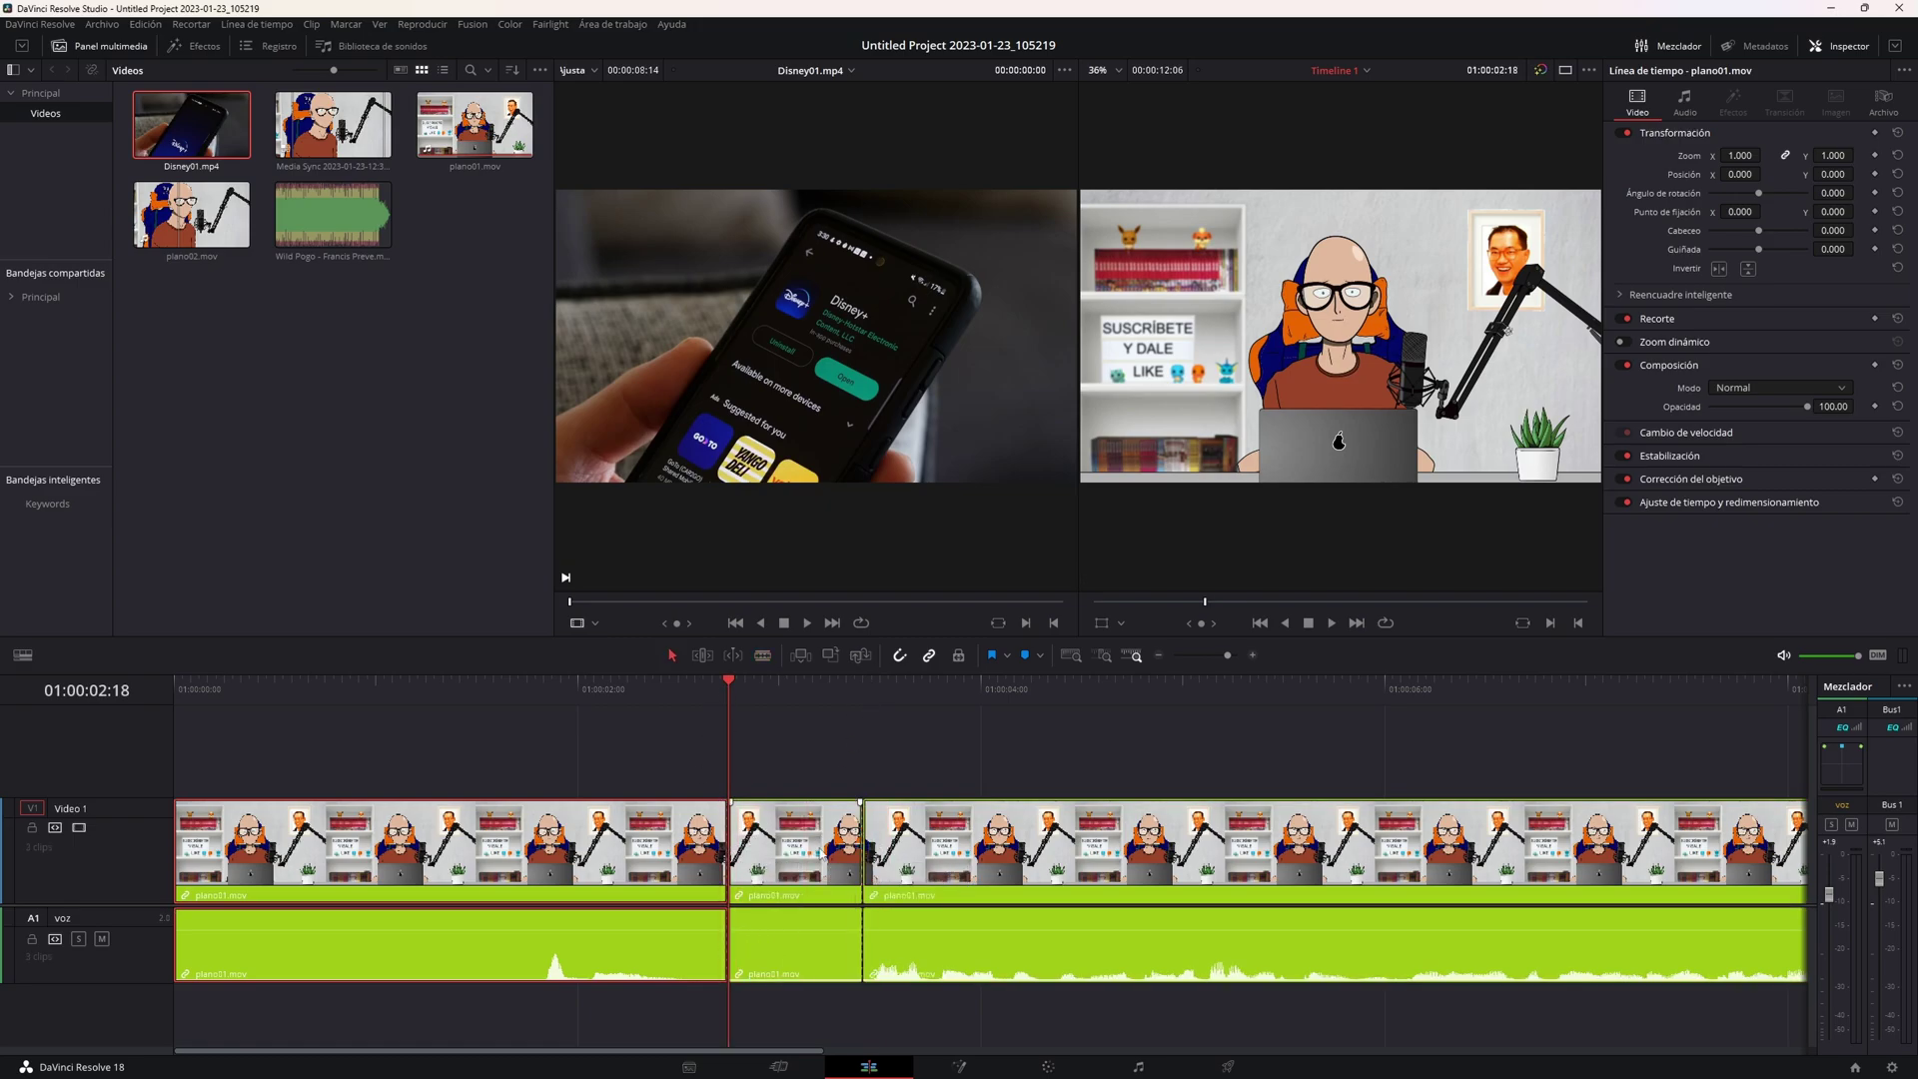
pyautogui.click(790, 844)
pyautogui.press('BackSpace')
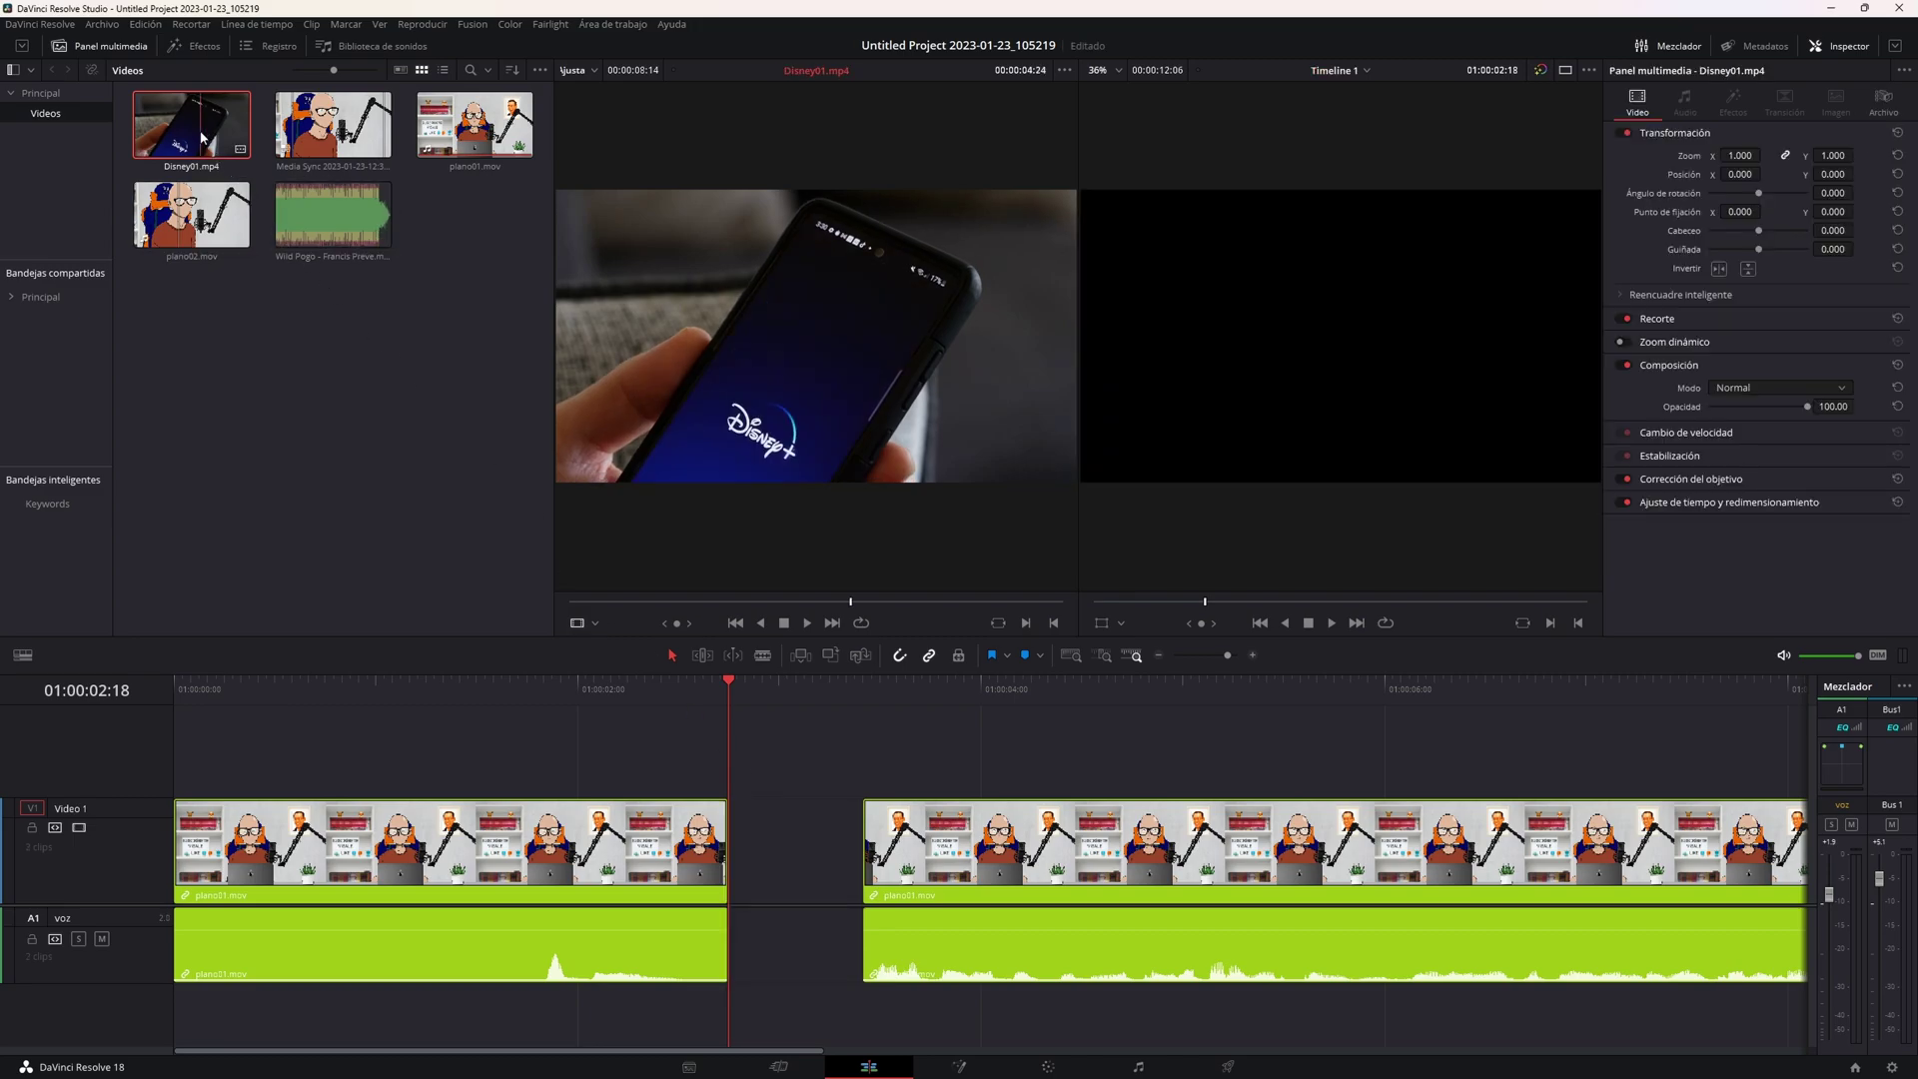
# Drop Disney01.mp4 on a track above, cut it at the gap's end, and move it into the gap.
pyautogui.moveTo(192, 125)
pyautogui.mouseDown()
pyautogui.moveTo(655, 724)
pyautogui.moveTo(713, 761)
pyautogui.mouseUp()
pyautogui.click(785, 772)
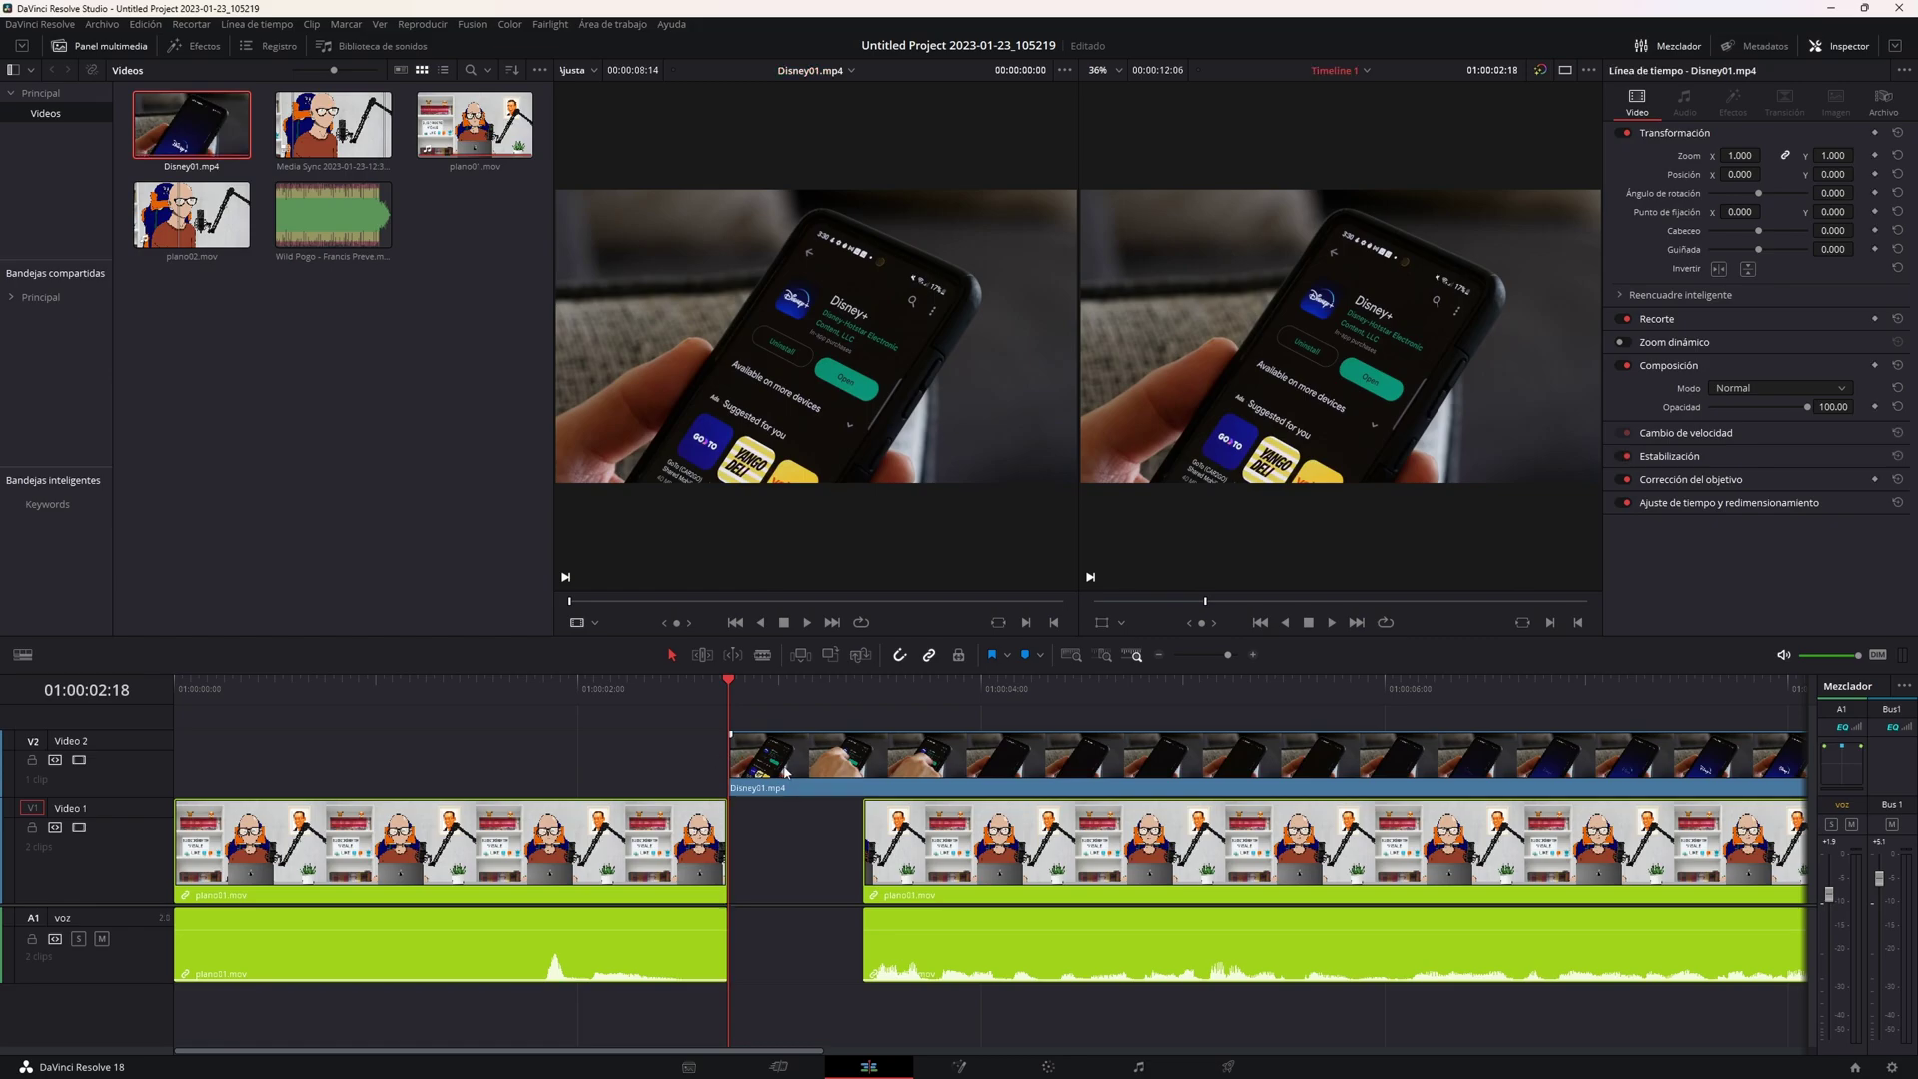
pyautogui.press('b')
pyautogui.click(865, 780)
pyautogui.press('a')
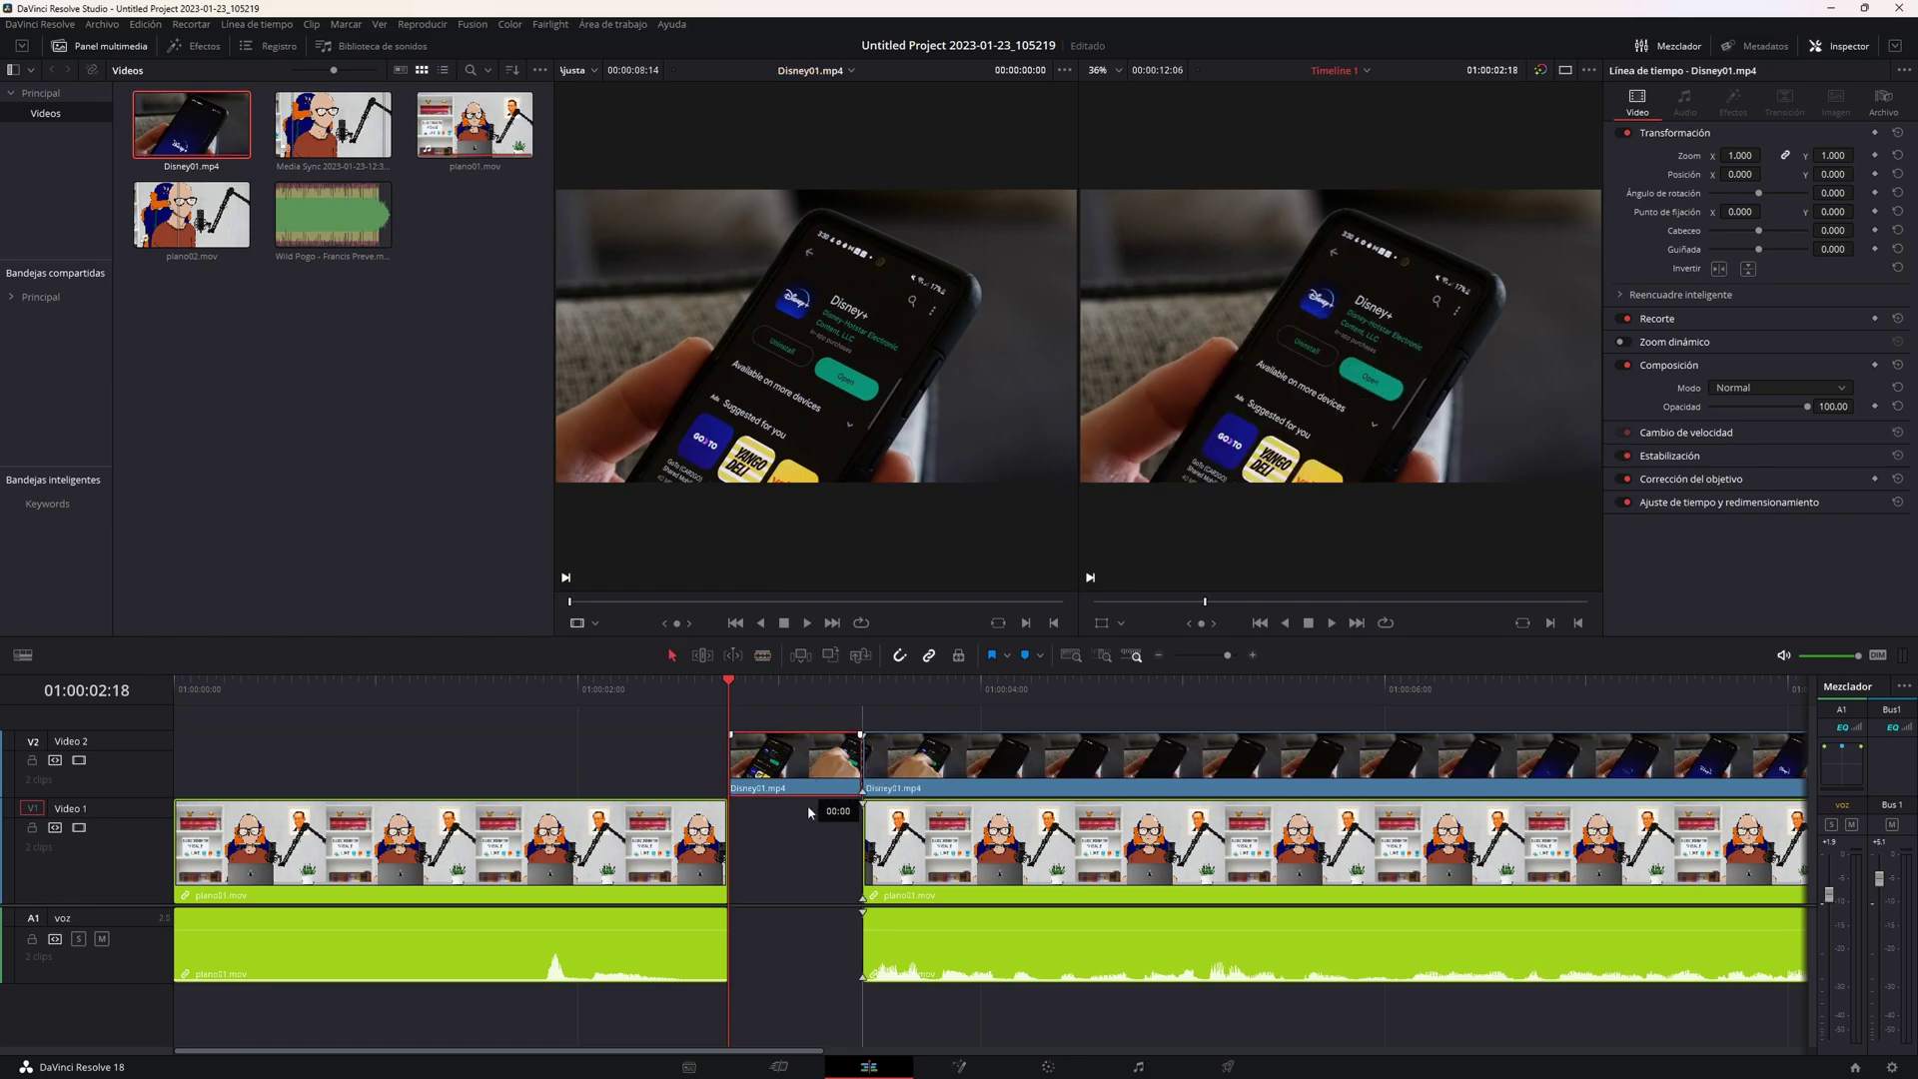
pyautogui.moveTo(835, 784); pyautogui.dragTo(806, 883)
# Play back and review the cut, select the Disney01 clip, then undo the Disney01 edits twice.
pyautogui.press('Delete')
pyautogui.press('space')
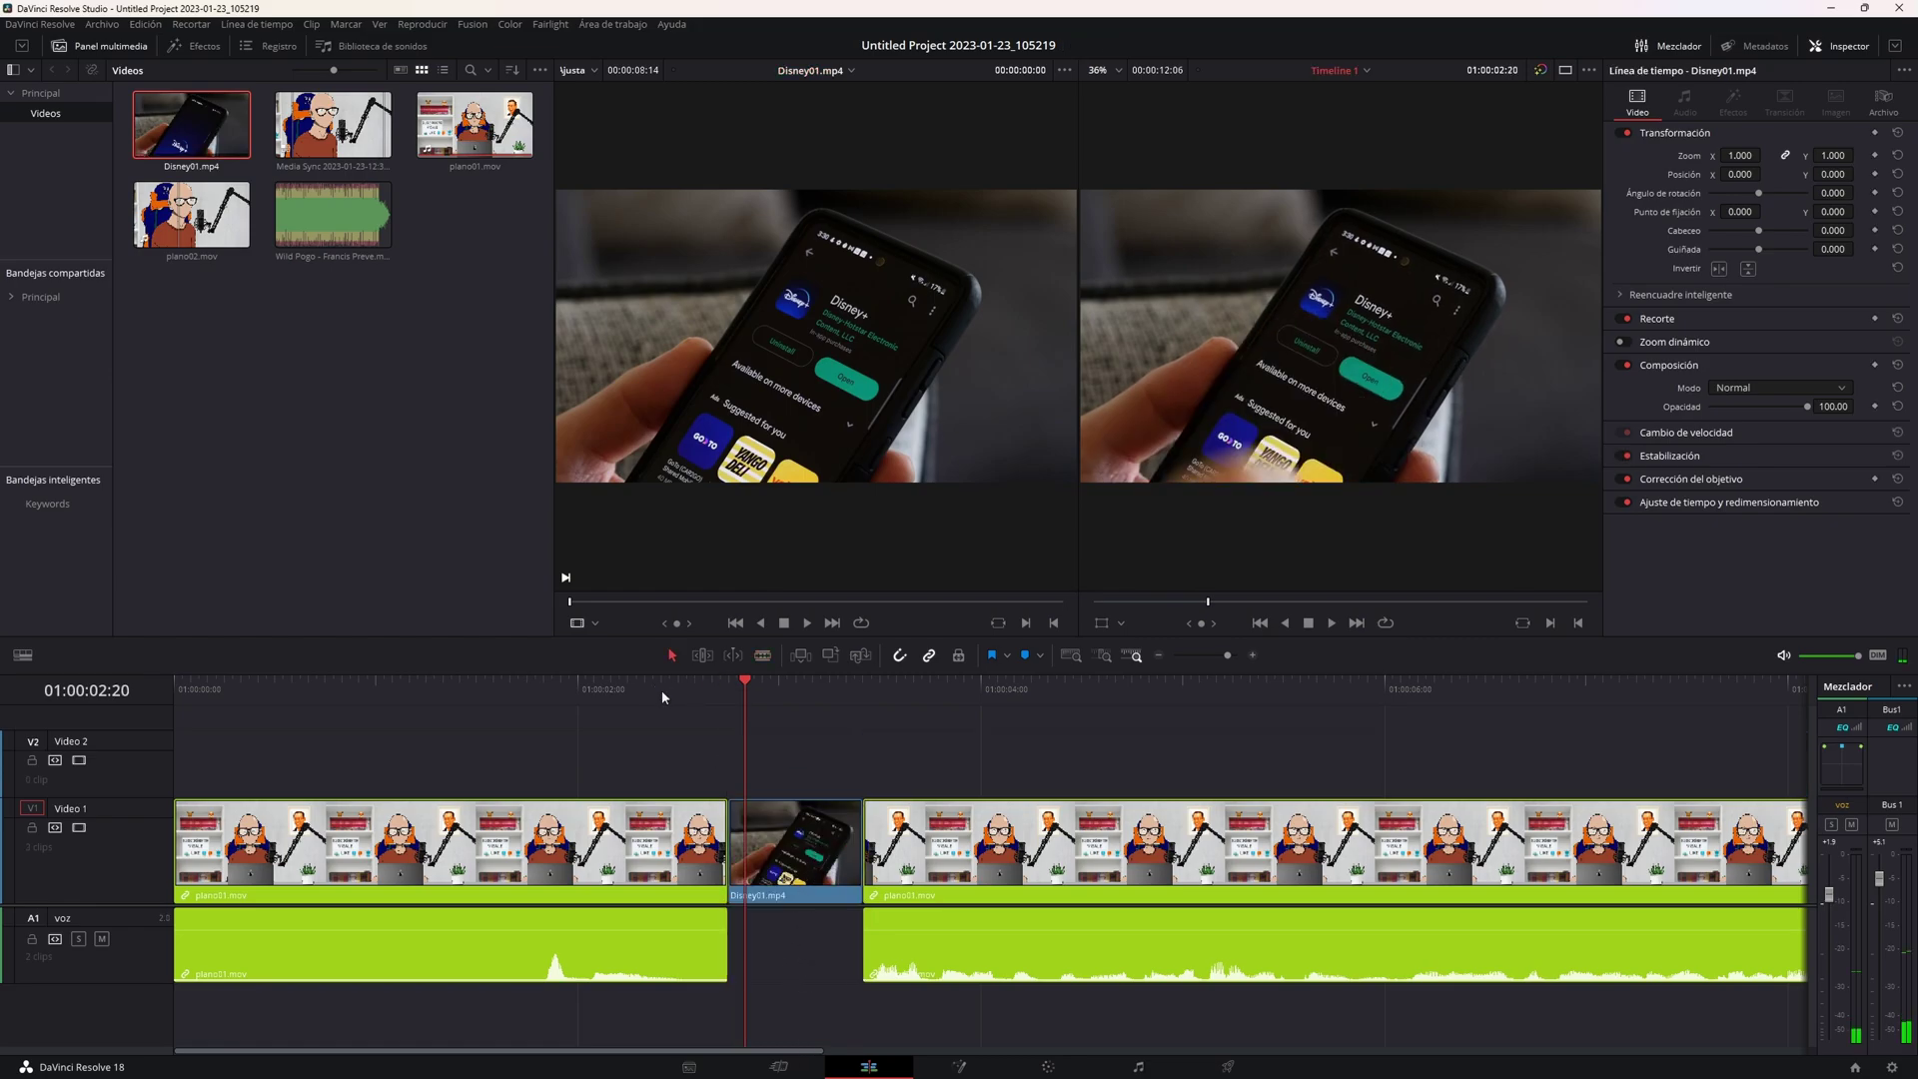
pyautogui.click(661, 692)
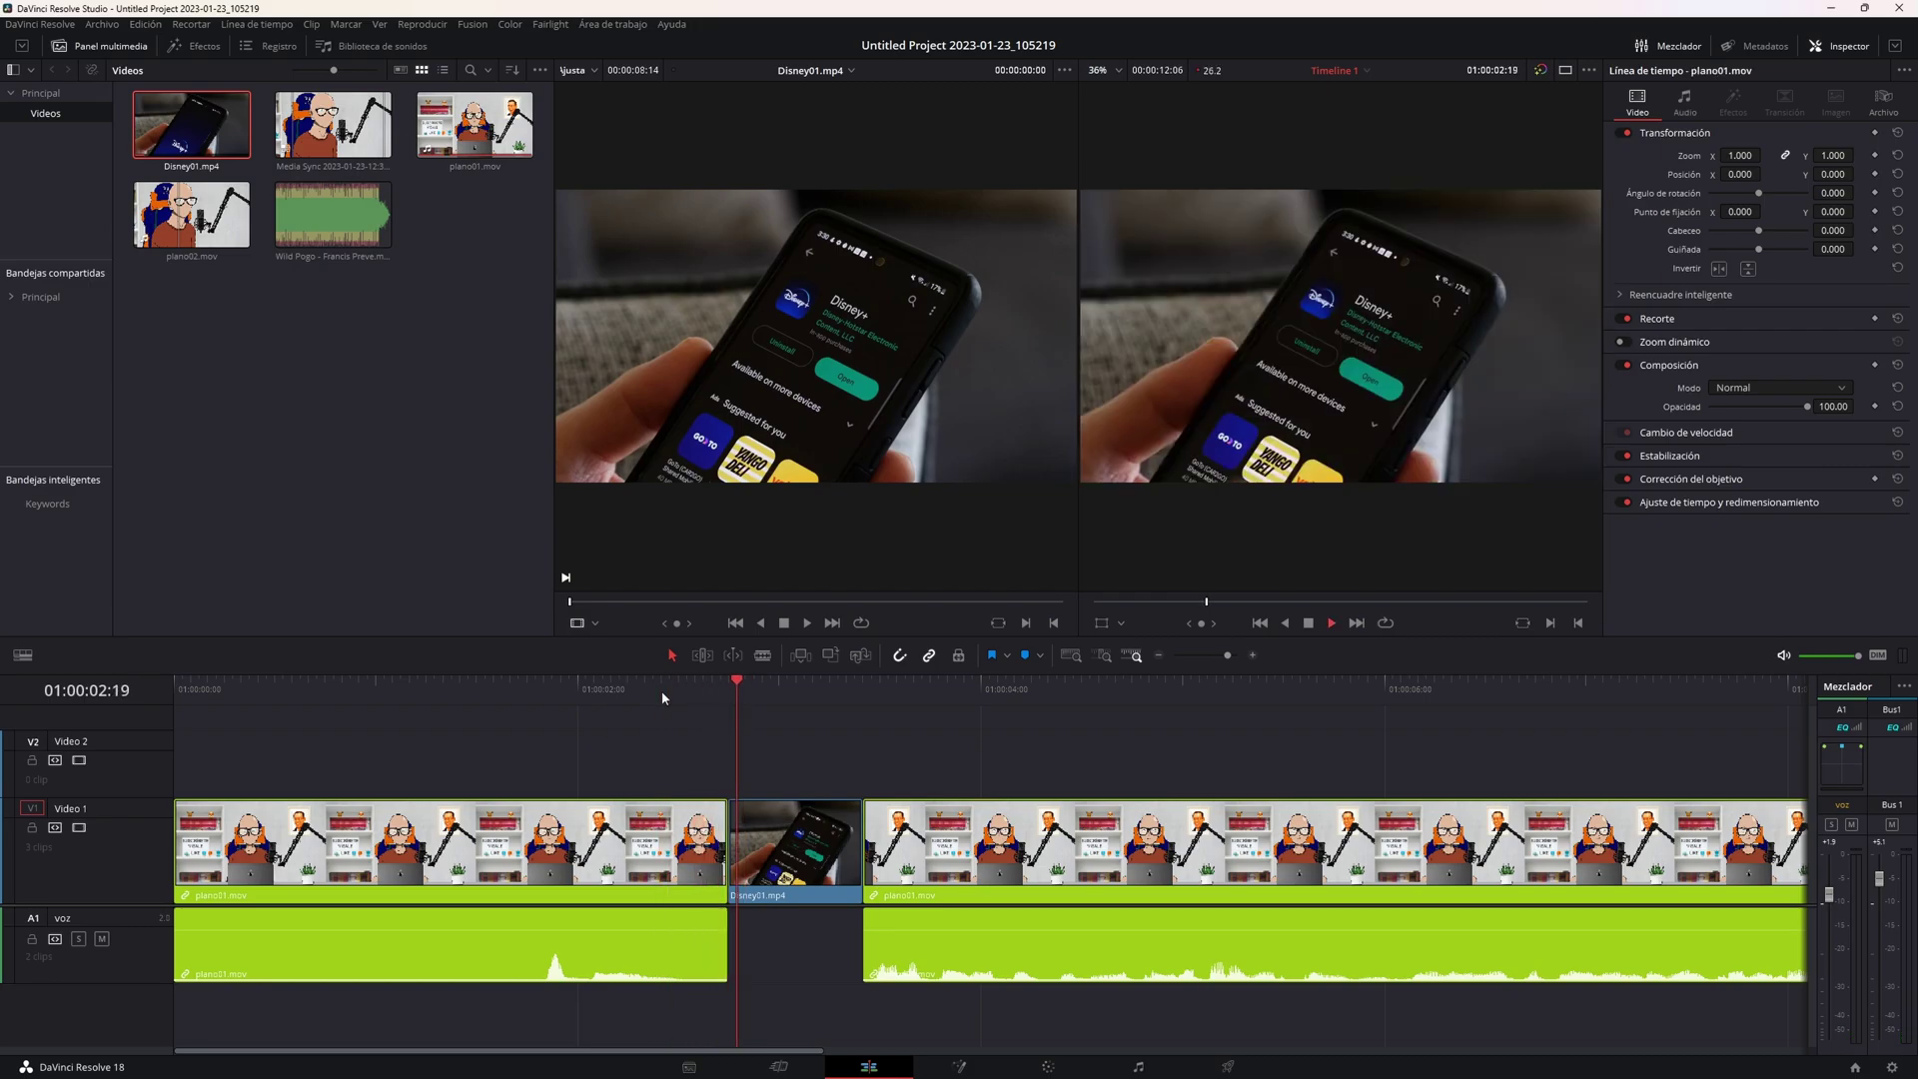
pyautogui.click(101, 939)
pyautogui.click(773, 857)
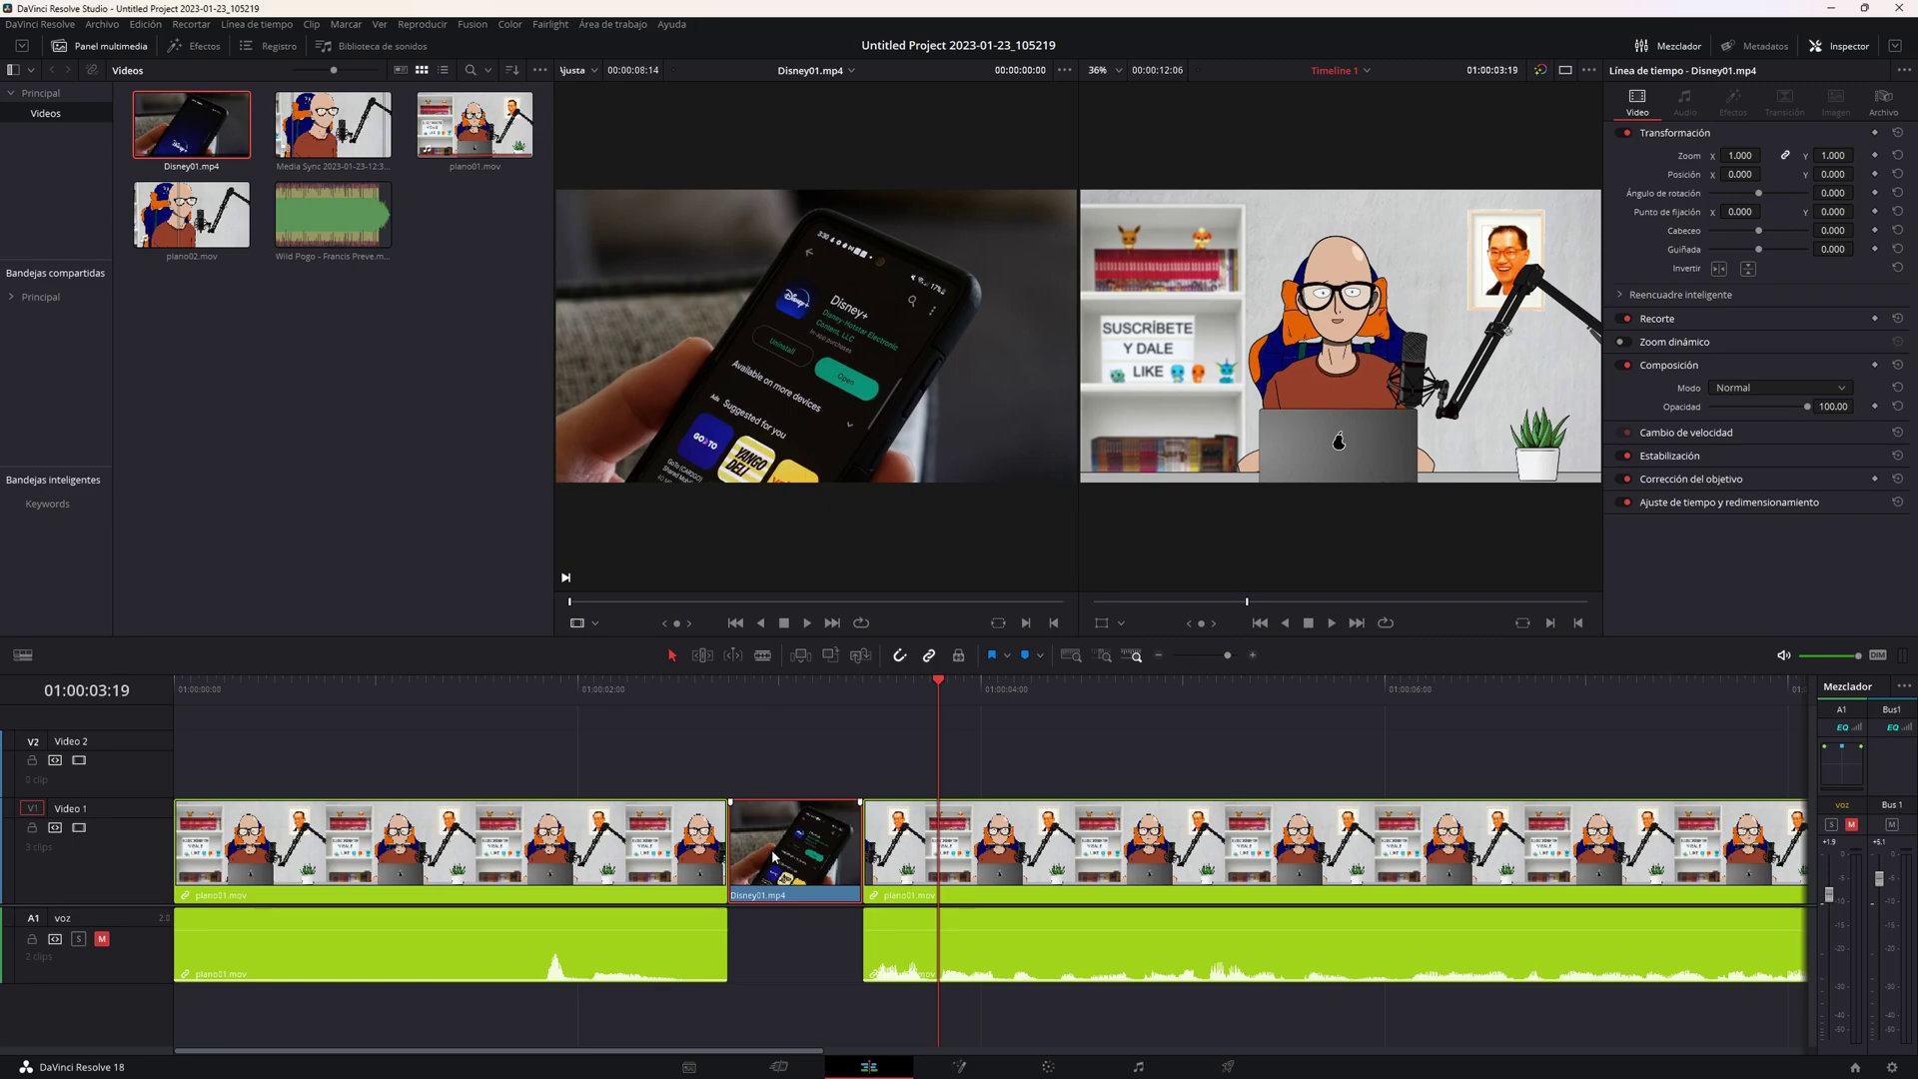
pyautogui.hotkey('ctrl', 'z')
pyautogui.hotkey('ctrl', 'z')
pyautogui.hotkey('ctrl', 'z')
pyautogui.hotkey('ctrl', 'z')
pyautogui.hotkey('ctrl', 'z')
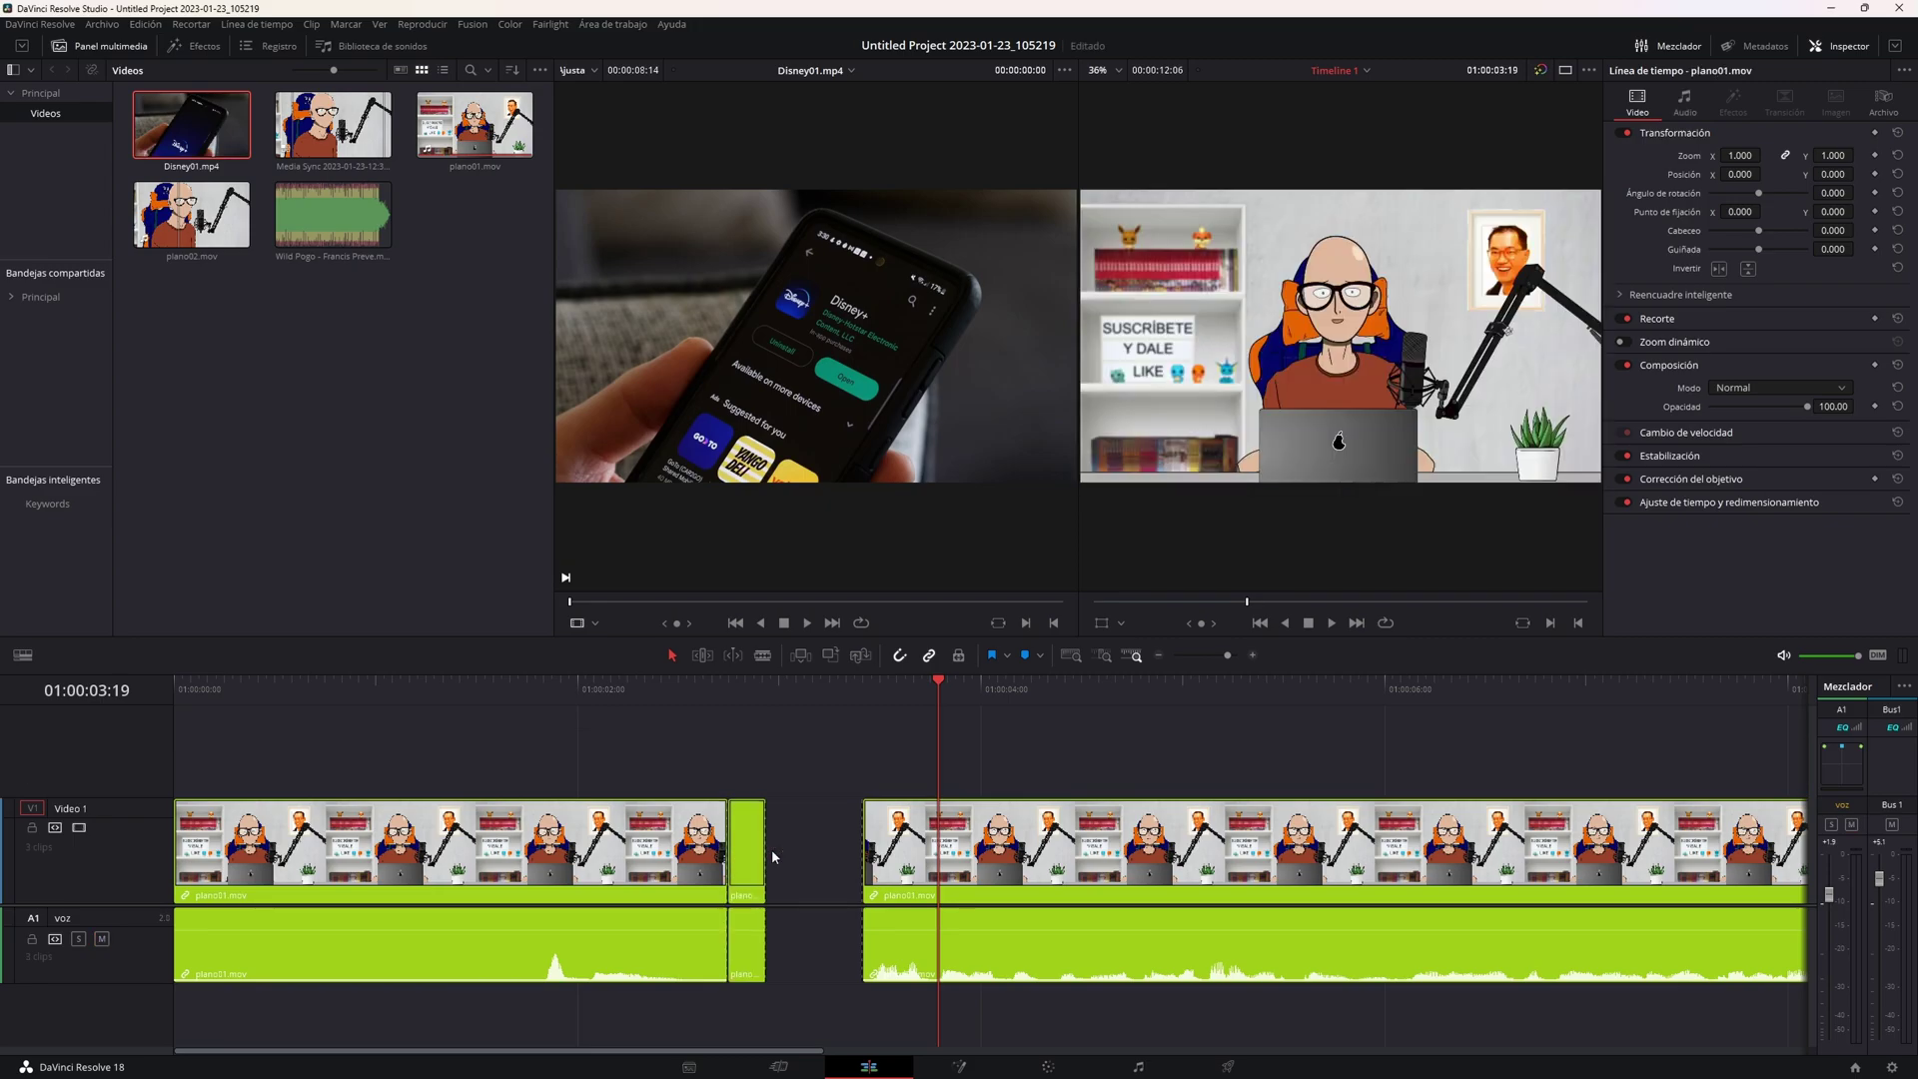
pyautogui.hotkey('ctrl', 'z')
pyautogui.hotkey('ctrl', 'z')
pyautogui.hotkey('ctrl', 'z')
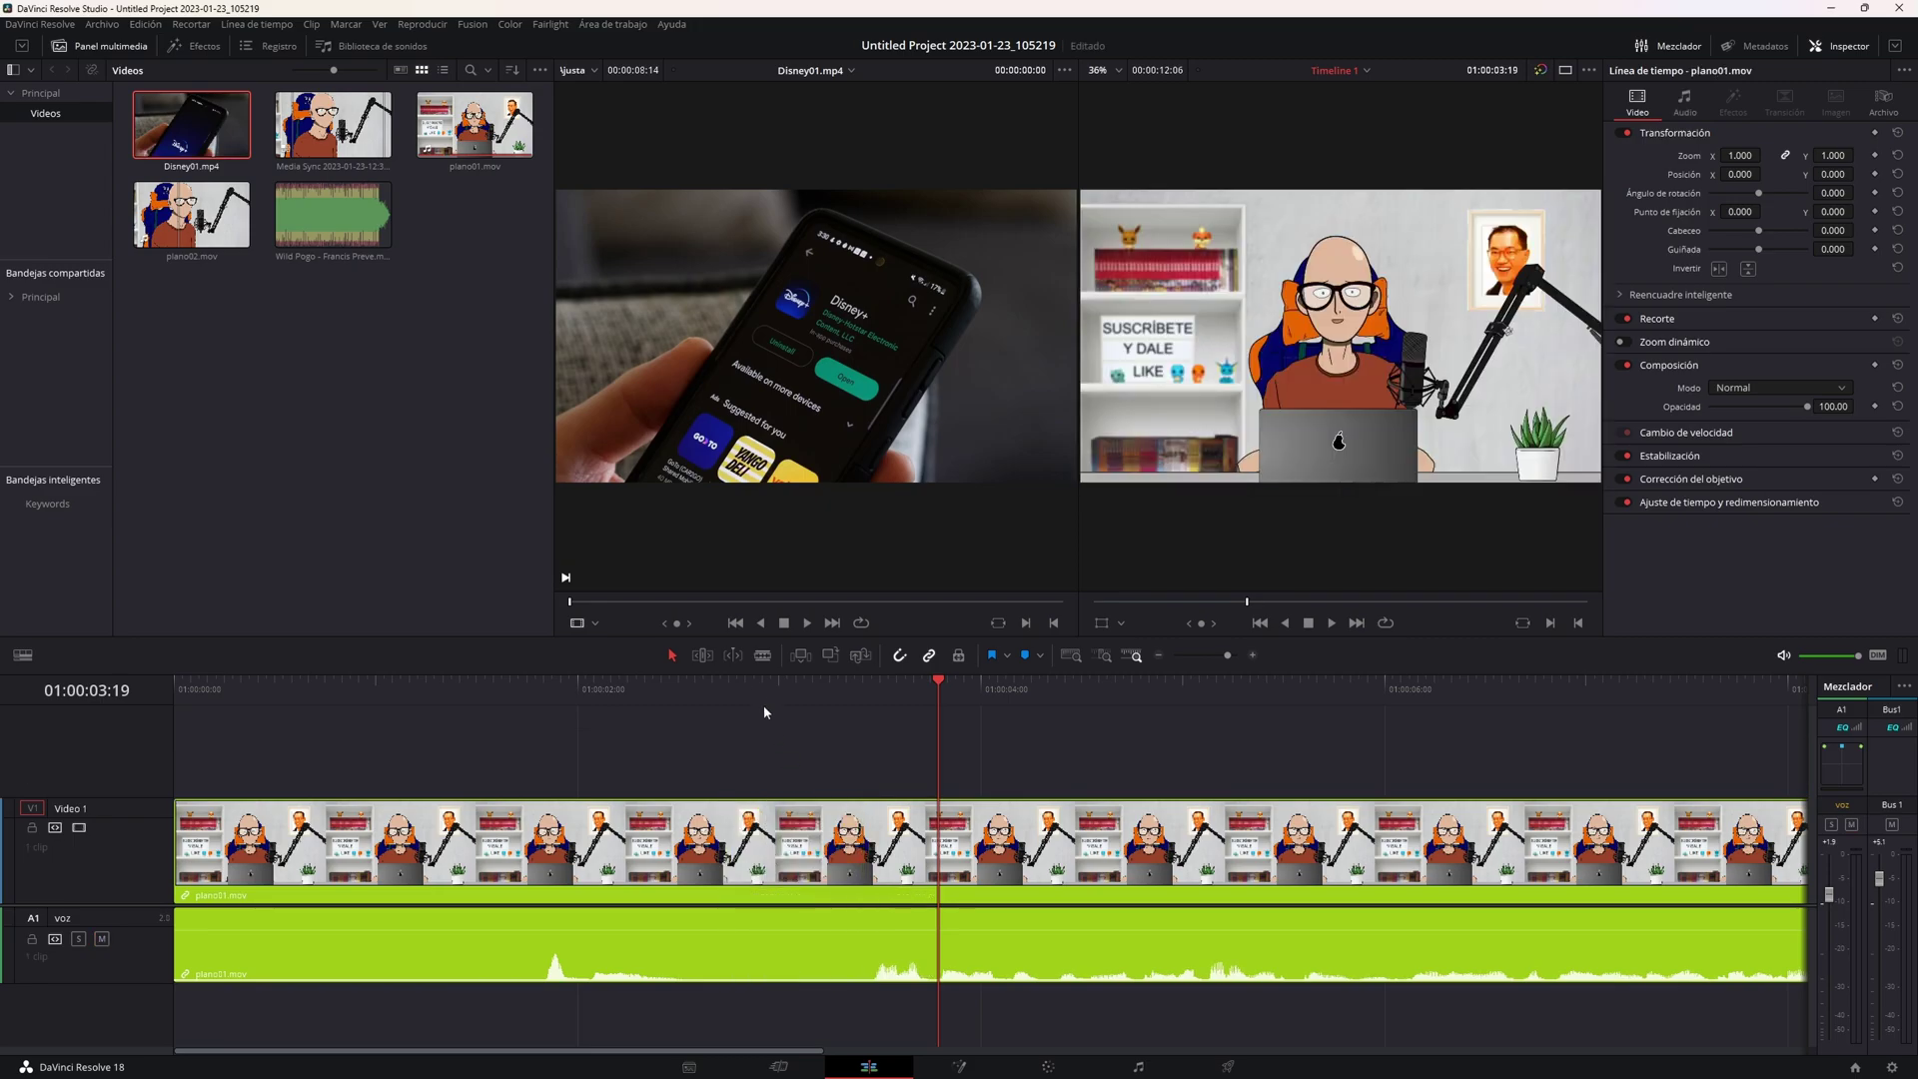
# Mark the Disney01 source clip from 00:00:03:09 to 00:00:04:23.
pyautogui.moveTo(770, 601); pyautogui.dragTo(849, 604)
pyautogui.press('i')
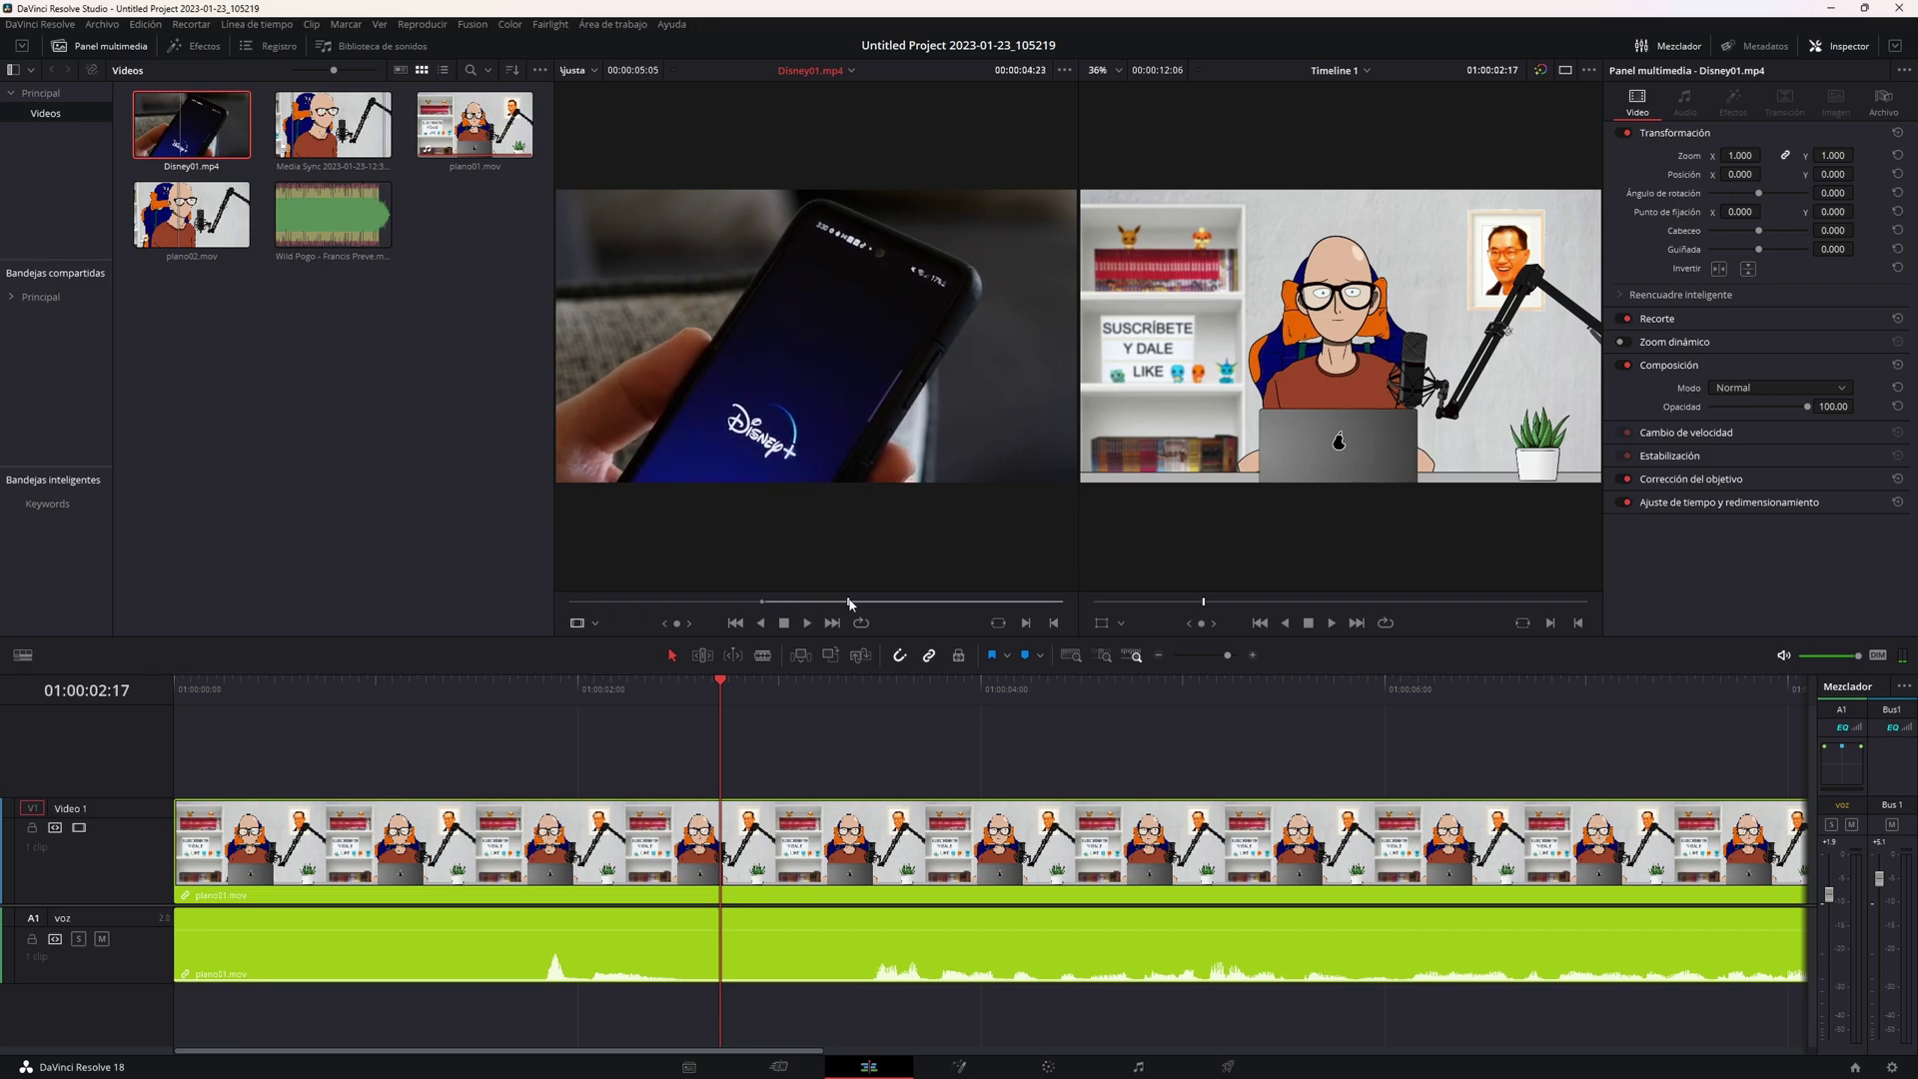
pyautogui.press('o')
# Blade plano01 at the playhead and again further right, then select the middle section.
pyautogui.moveTo(717, 686); pyautogui.dragTo(721, 697)
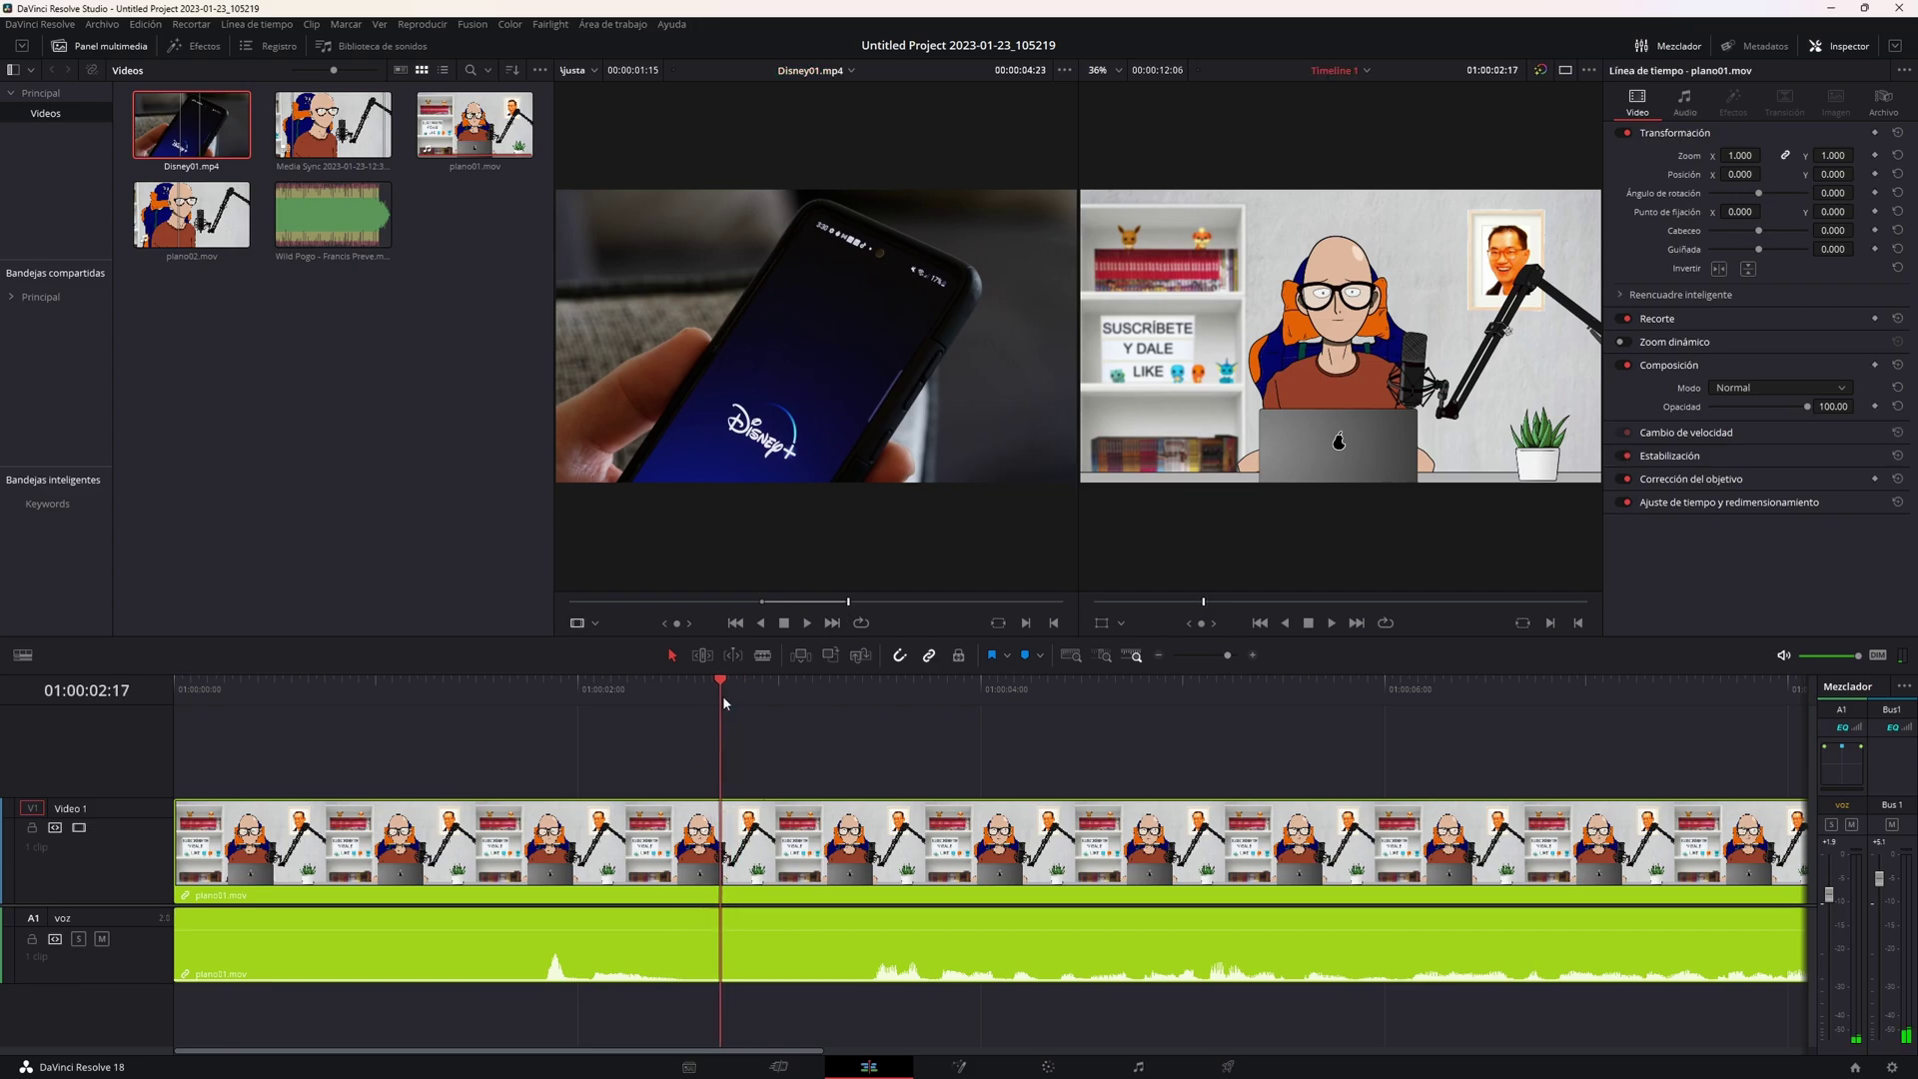
pyautogui.press('b')
pyautogui.click(723, 849)
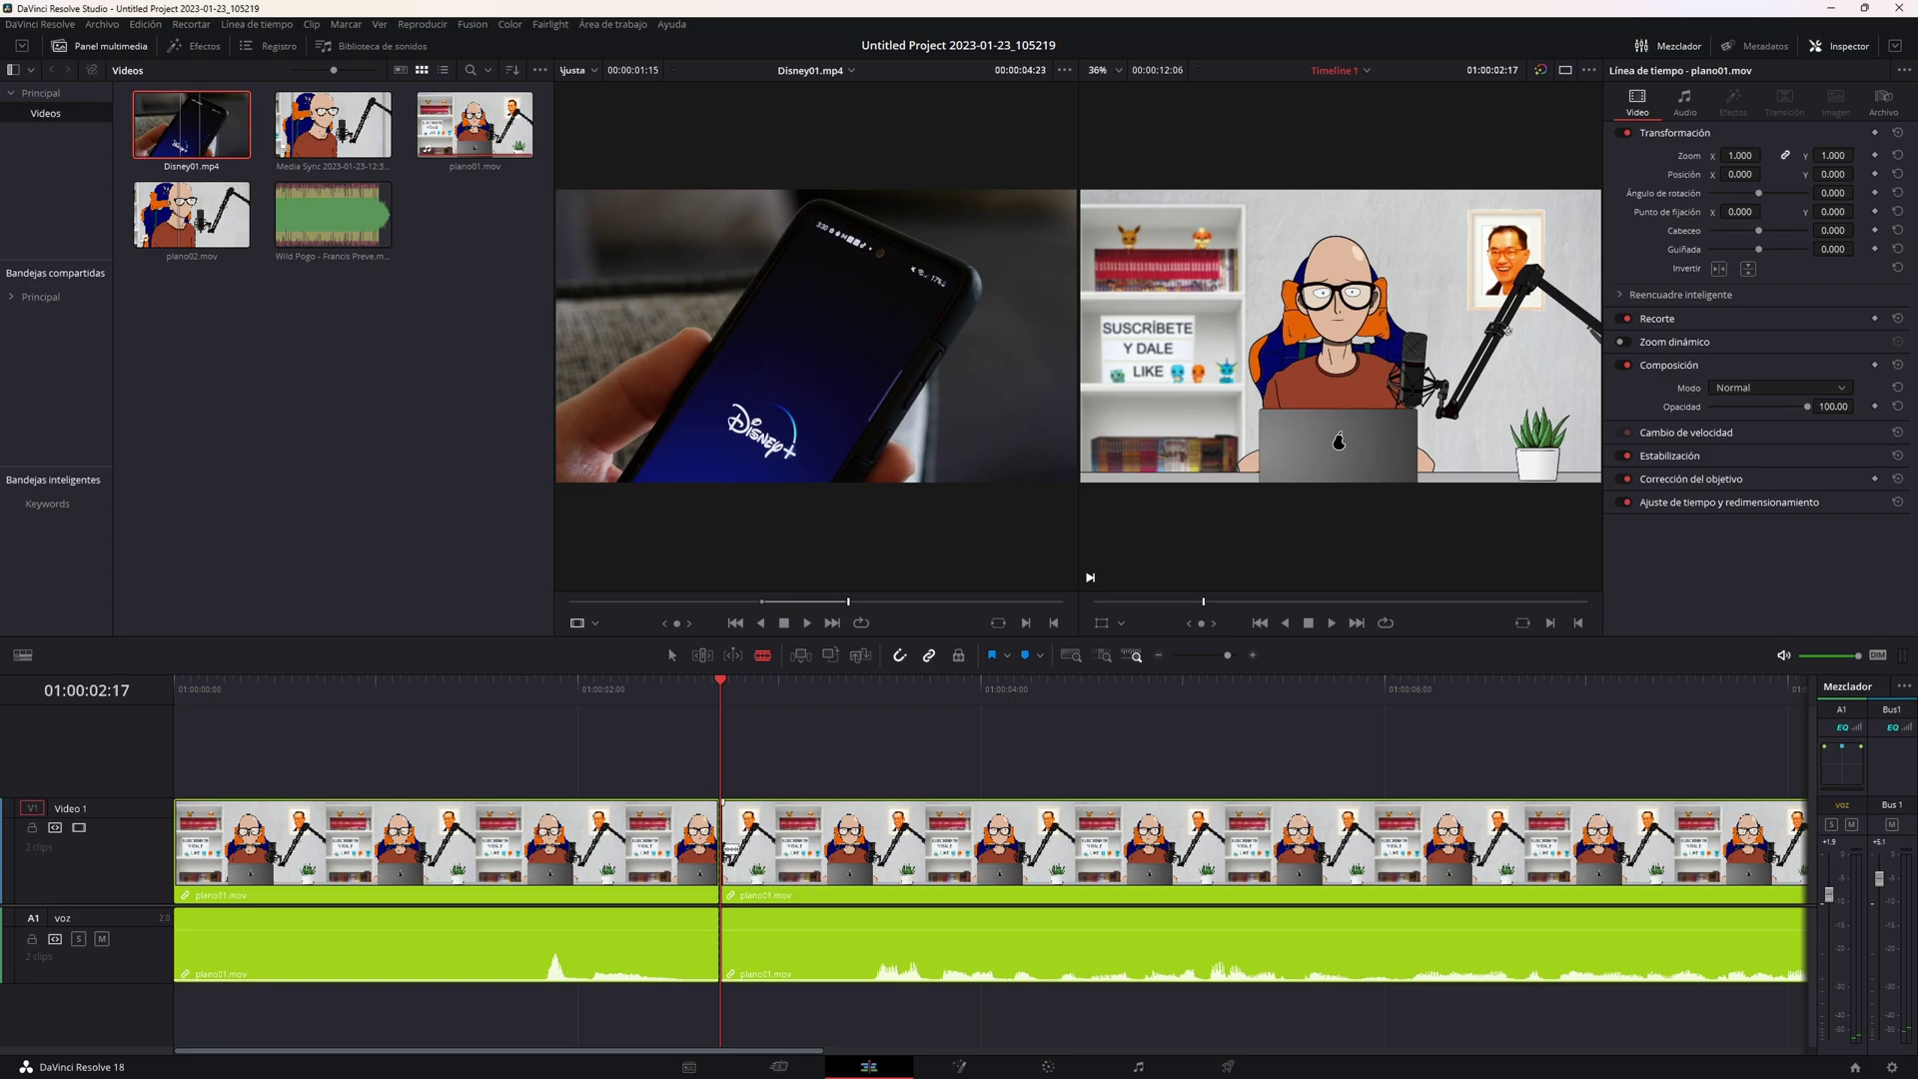
pyautogui.click(870, 849)
pyautogui.press('a')
pyautogui.click(809, 847)
# Move the playhead into the middle section and drag the Disney01 shot toward the timeline viewer.
pyautogui.moveTo(721, 686); pyautogui.dragTo(756, 690)
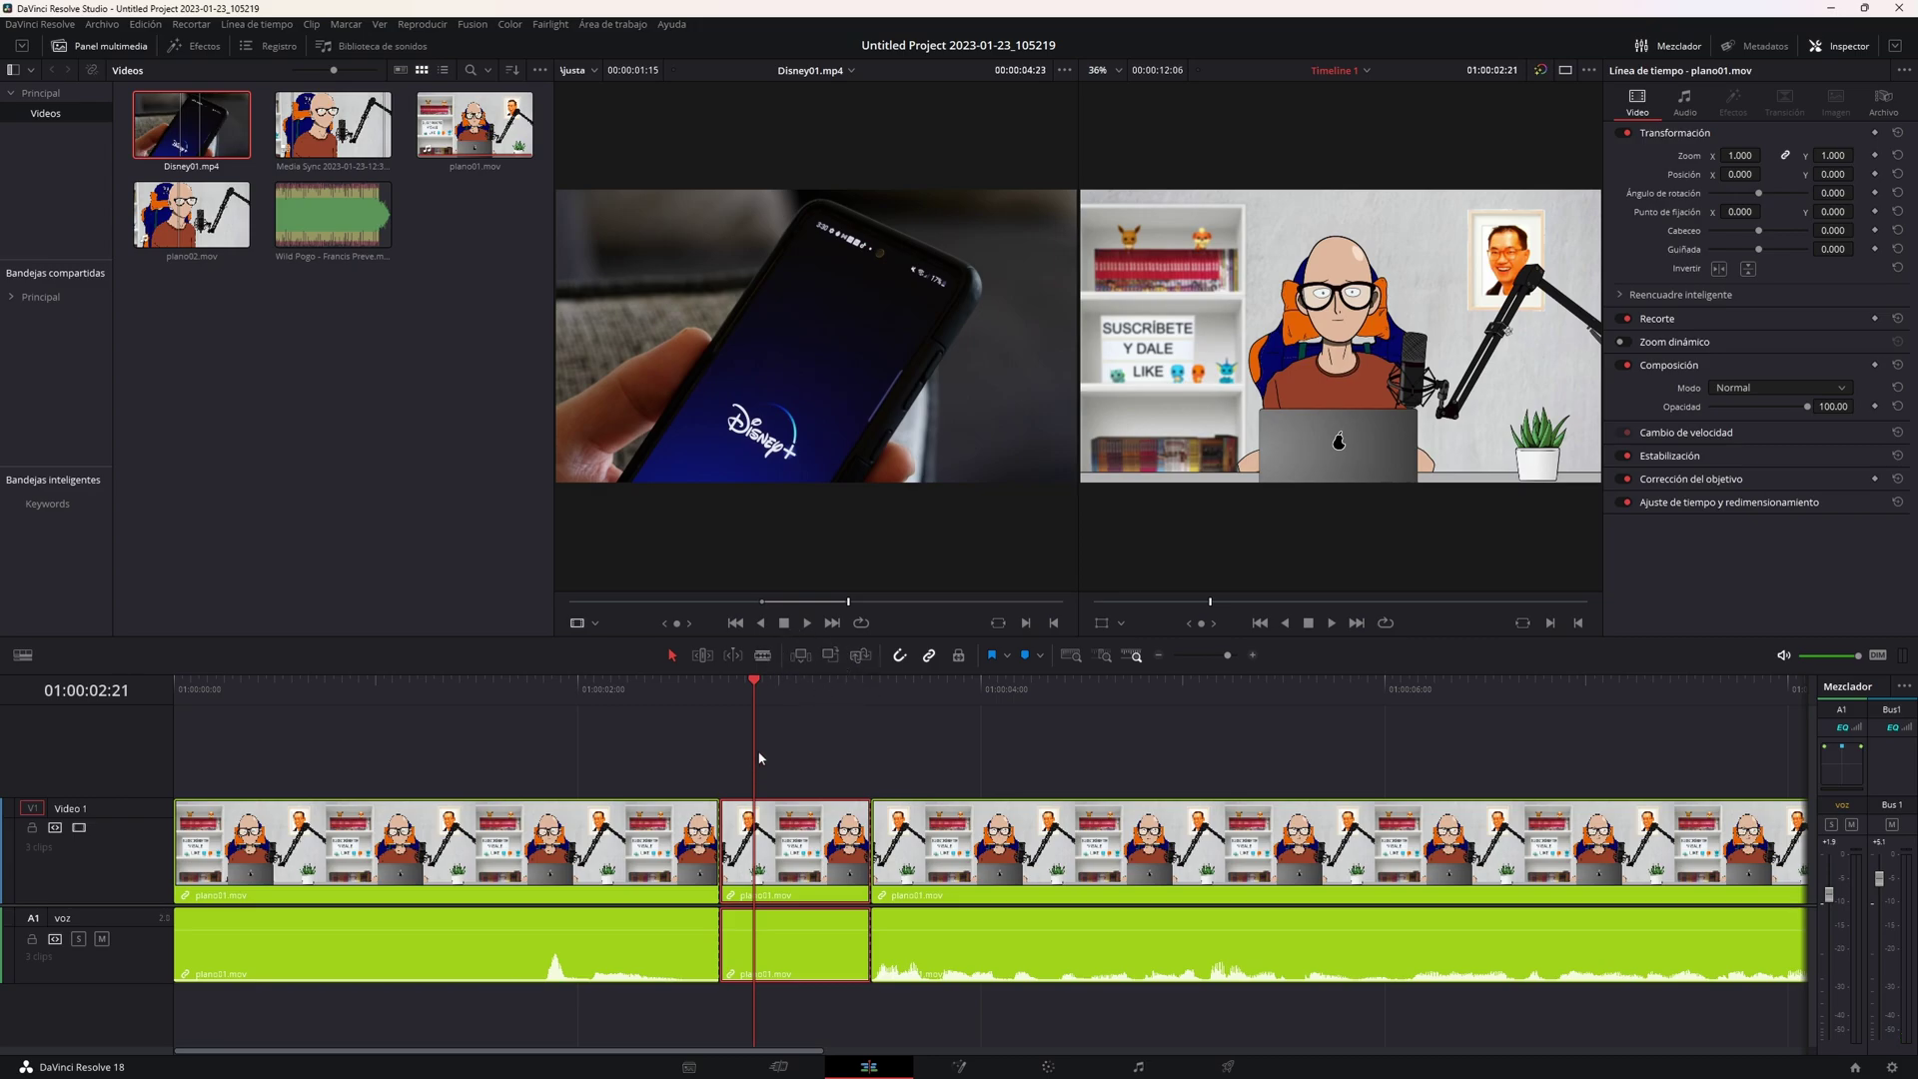
pyautogui.click(739, 256)
pyautogui.moveTo(797, 380); pyautogui.dragTo(1028, 352)
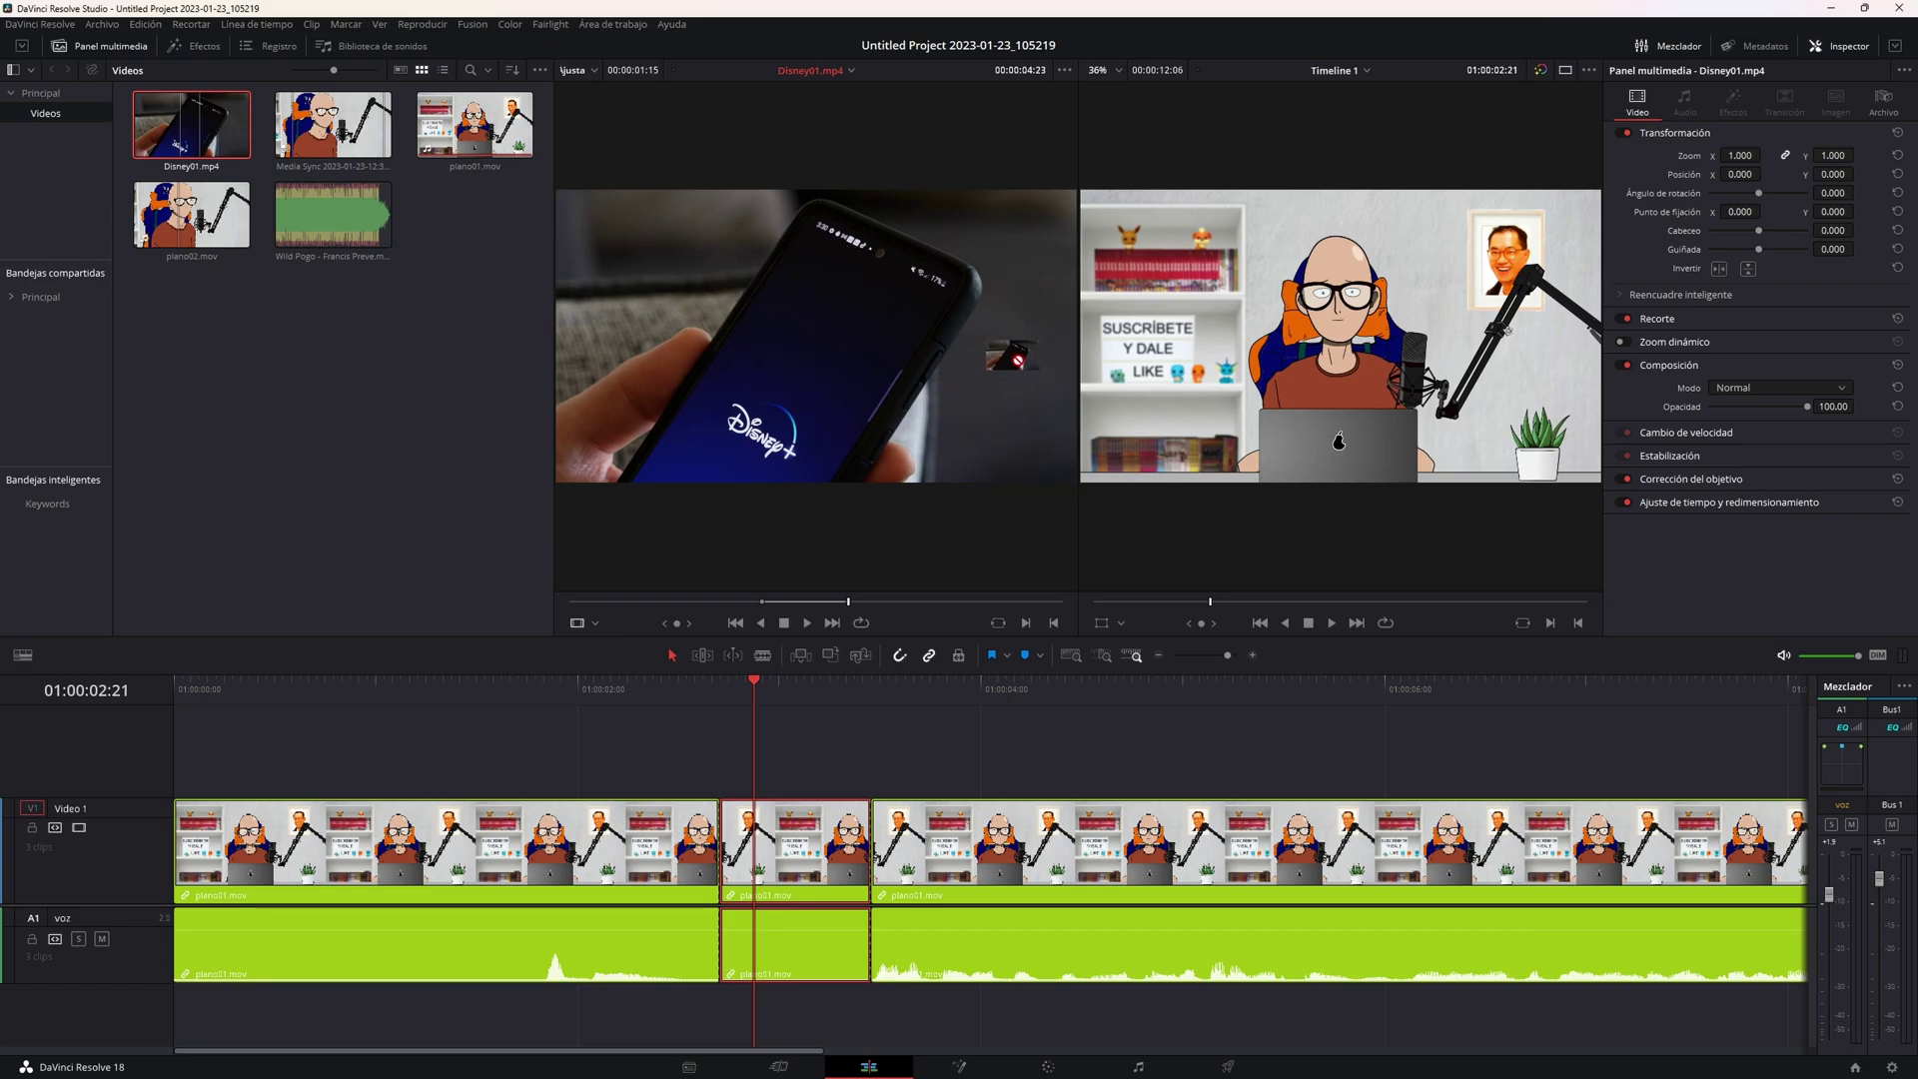
pyautogui.moveTo(1046, 337)
pyautogui.mouseDown()
pyautogui.moveTo(1239, 318)
pyautogui.moveTo(1496, 238)
pyautogui.mouseUp()
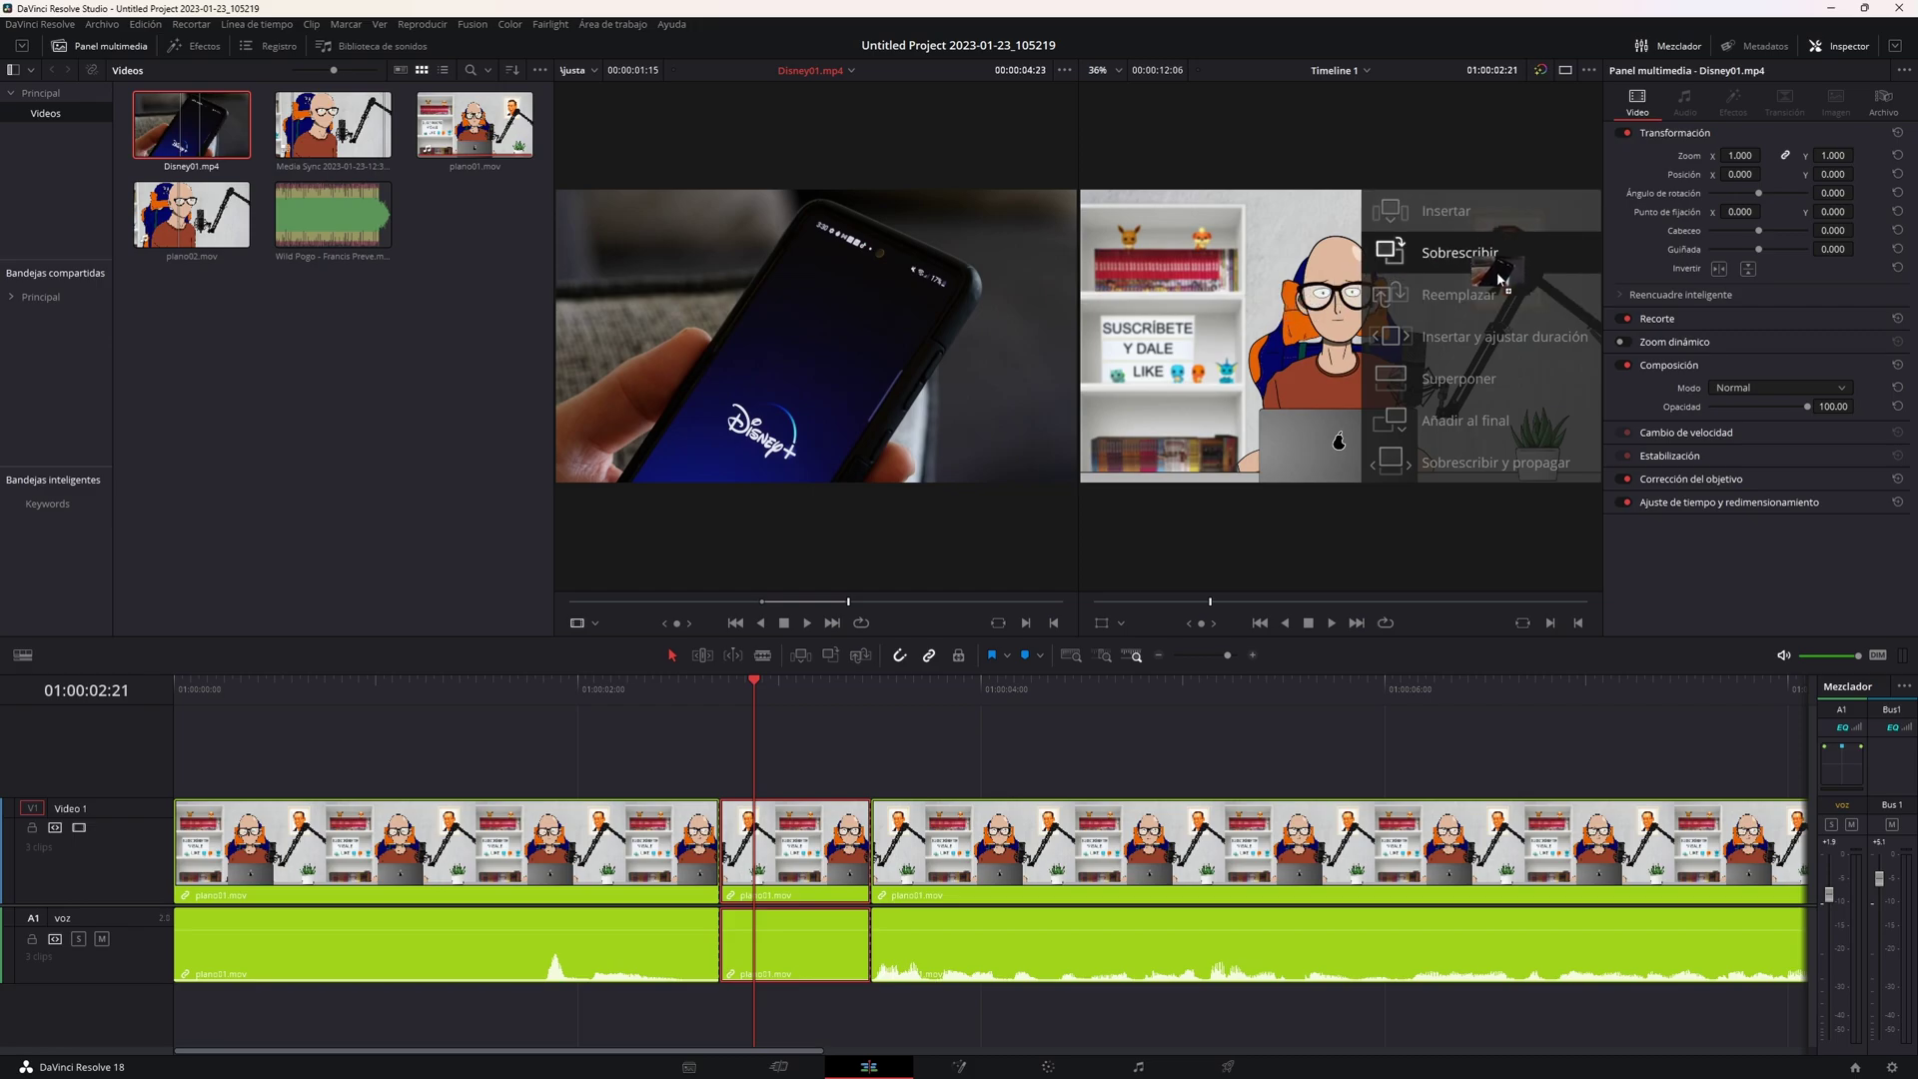
pyautogui.moveTo(1496, 238)
pyautogui.mouseDown()
pyautogui.moveTo(1488, 443)
pyautogui.moveTo(1377, 258)
pyautogui.moveTo(879, 754)
pyautogui.mouseUp()
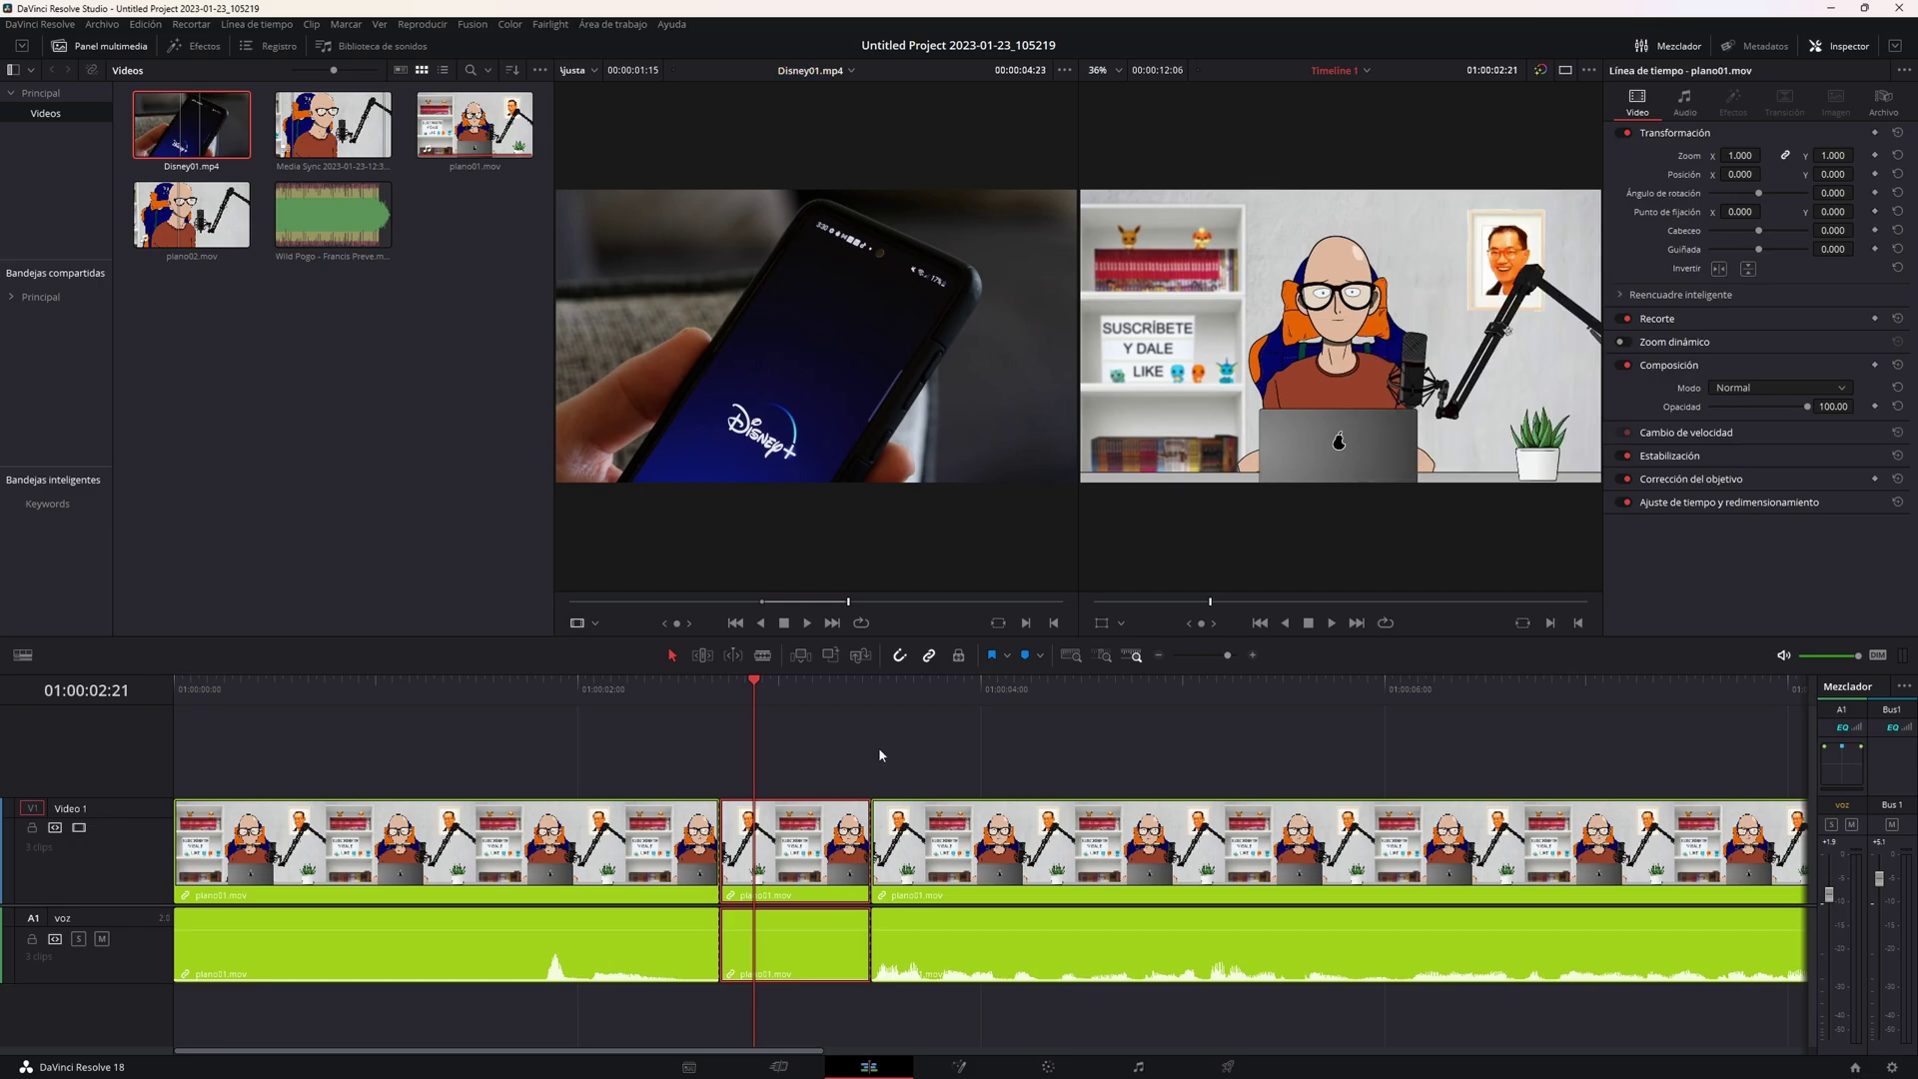
pyautogui.click(799, 655)
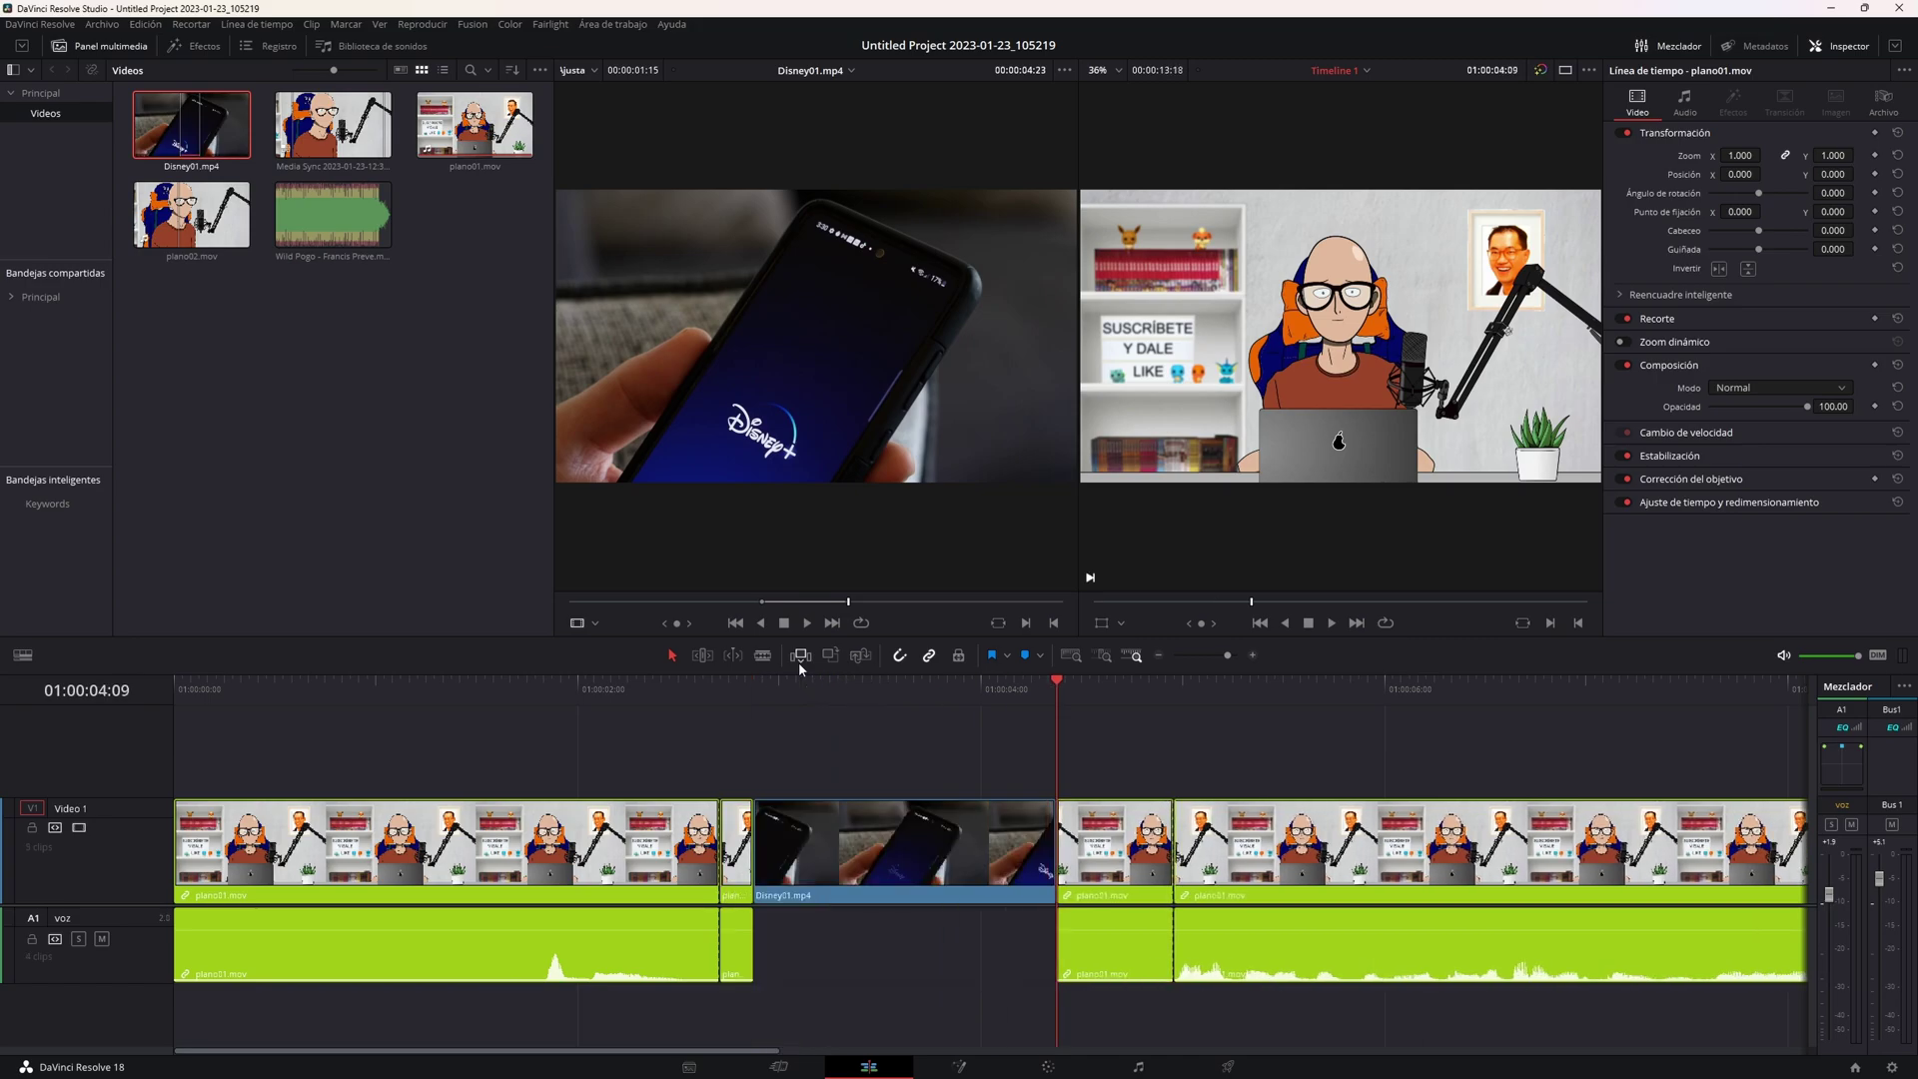
pyautogui.hotkey('ctrl', 'z')
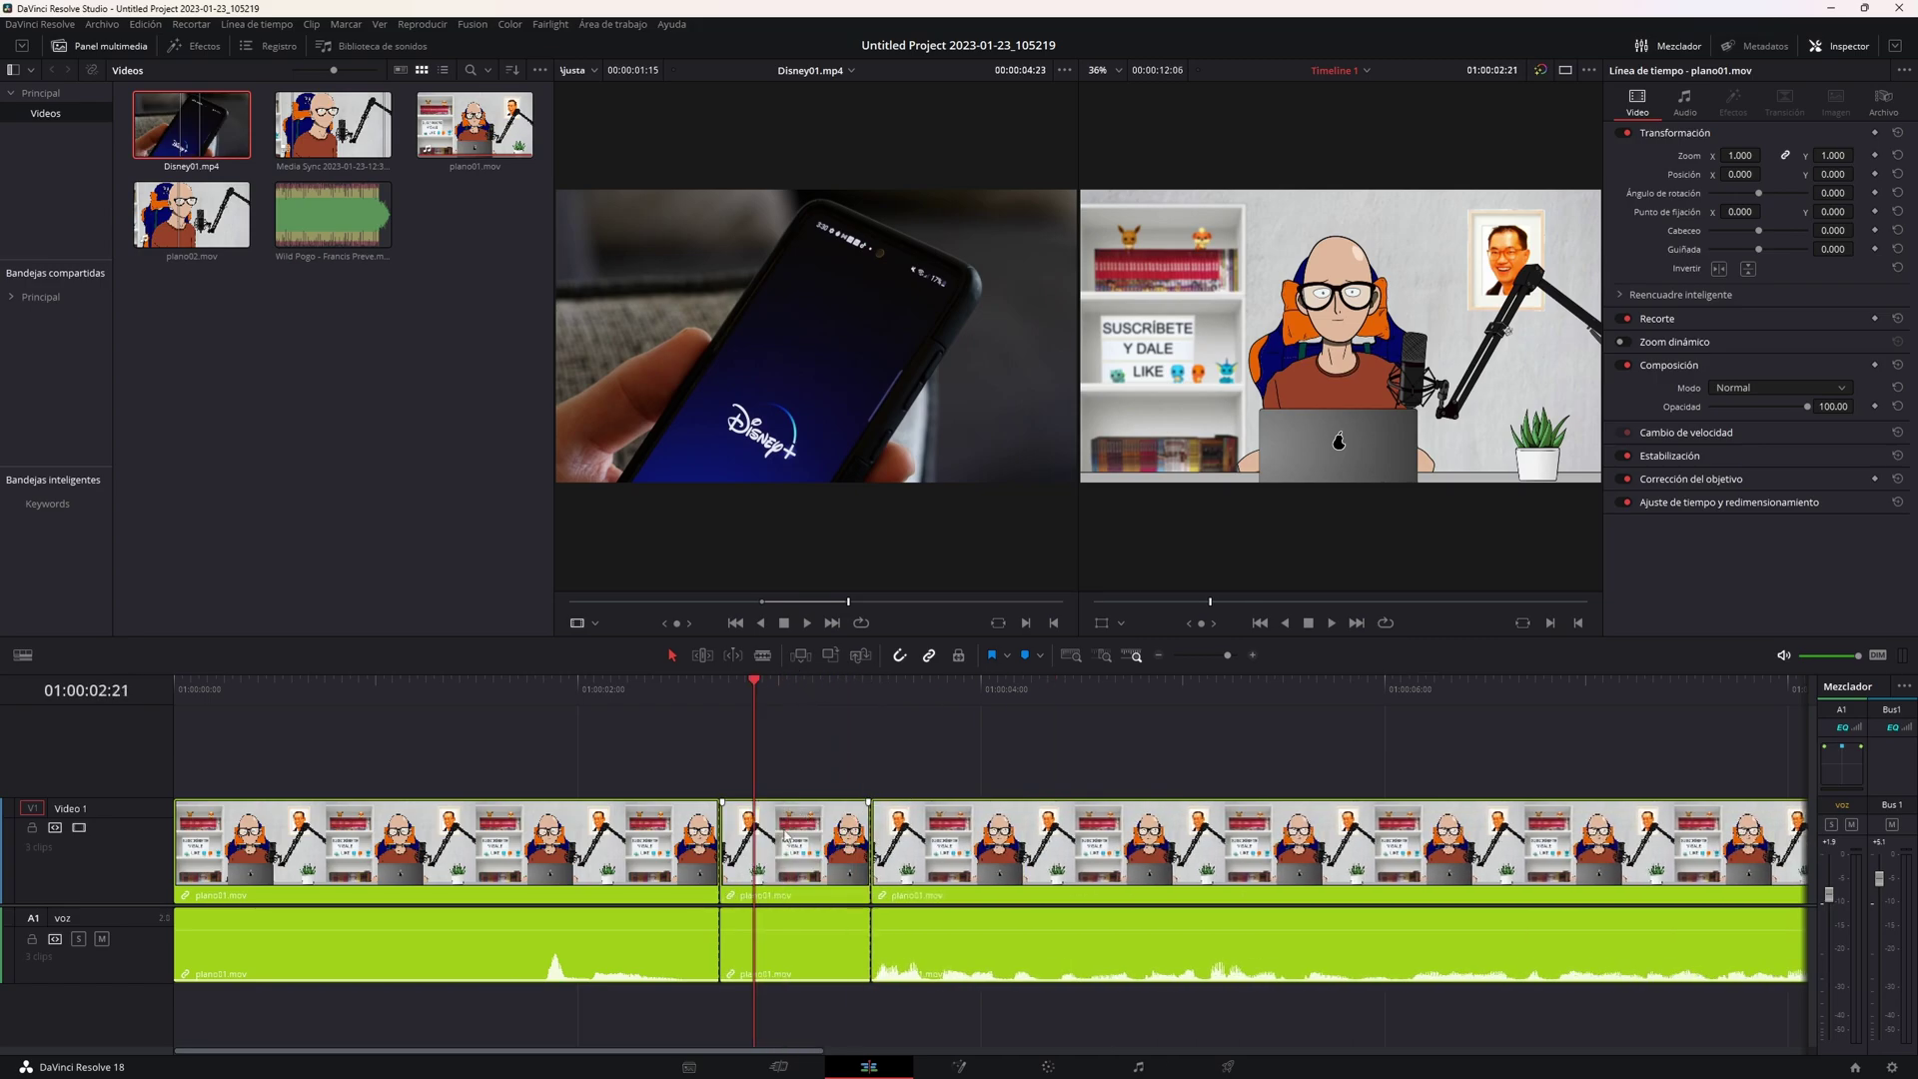
pyautogui.click(756, 839)
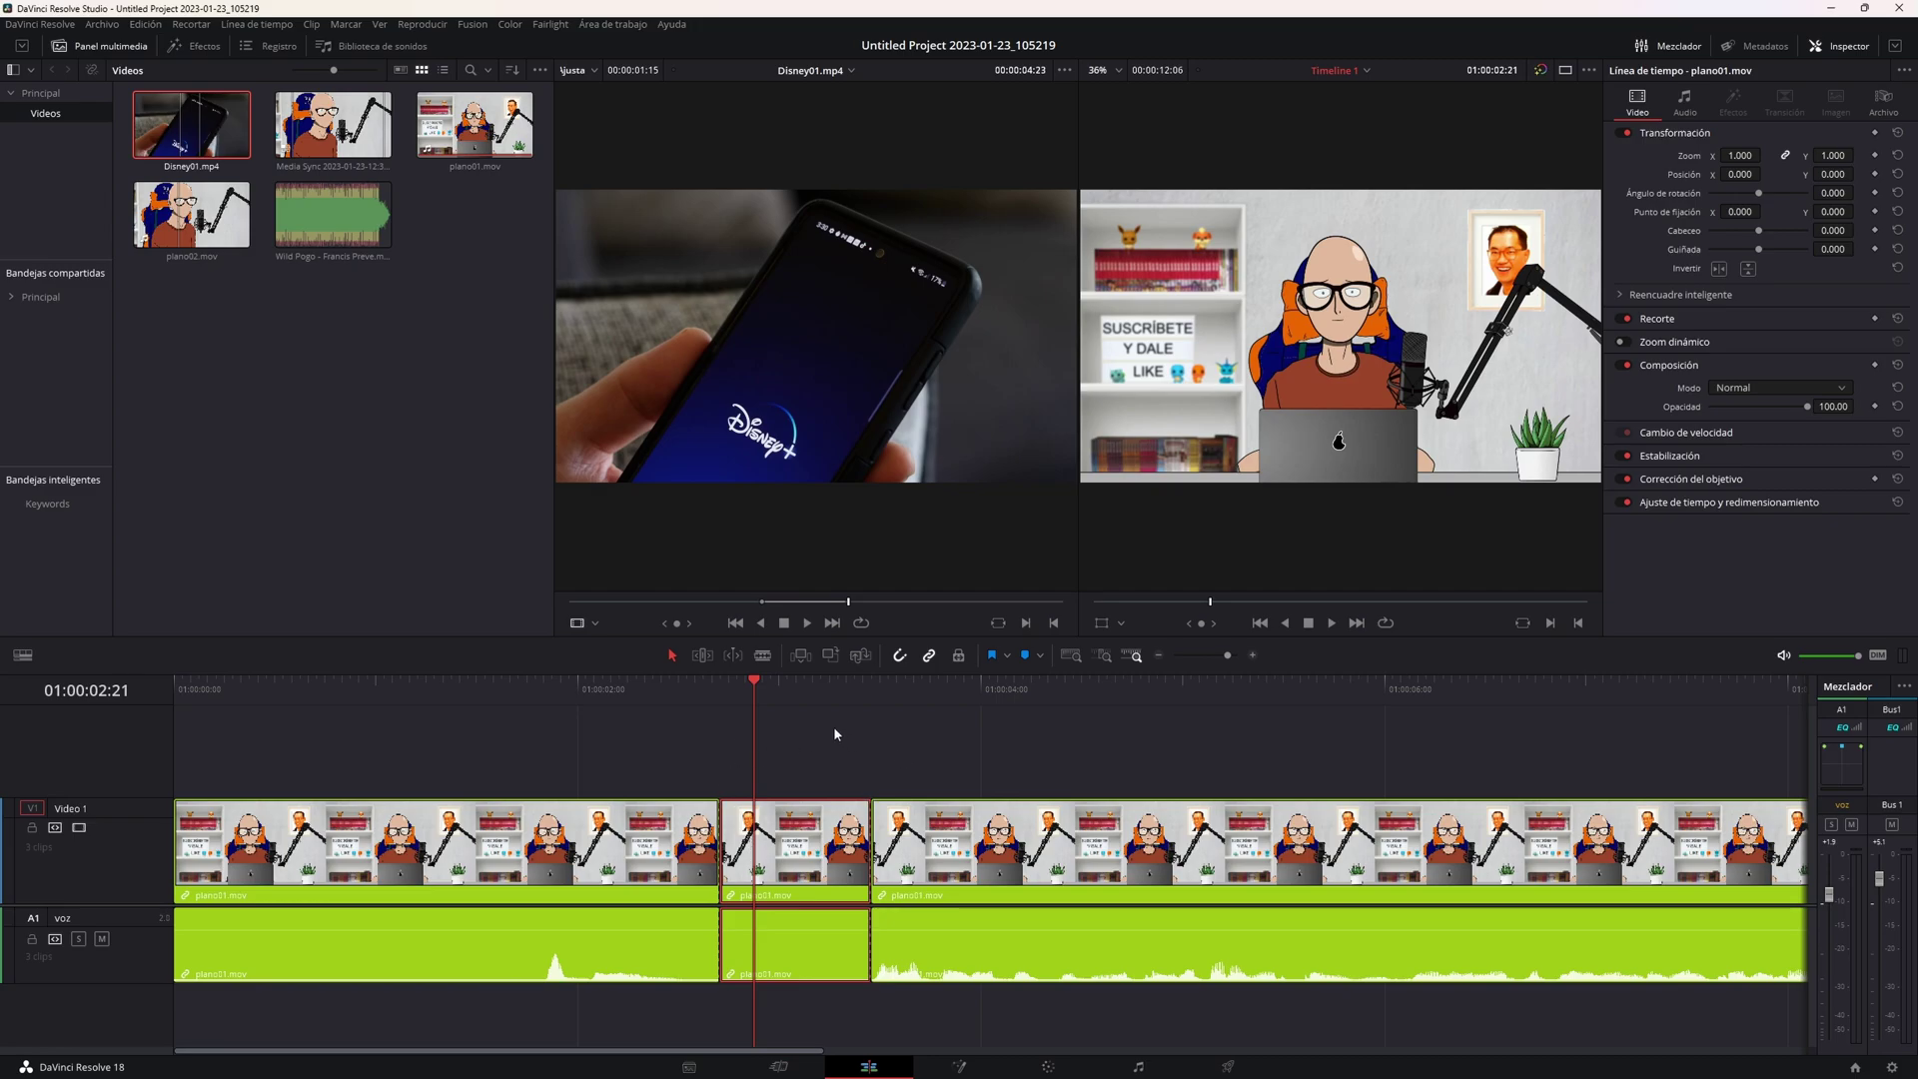
pyautogui.press('F9')
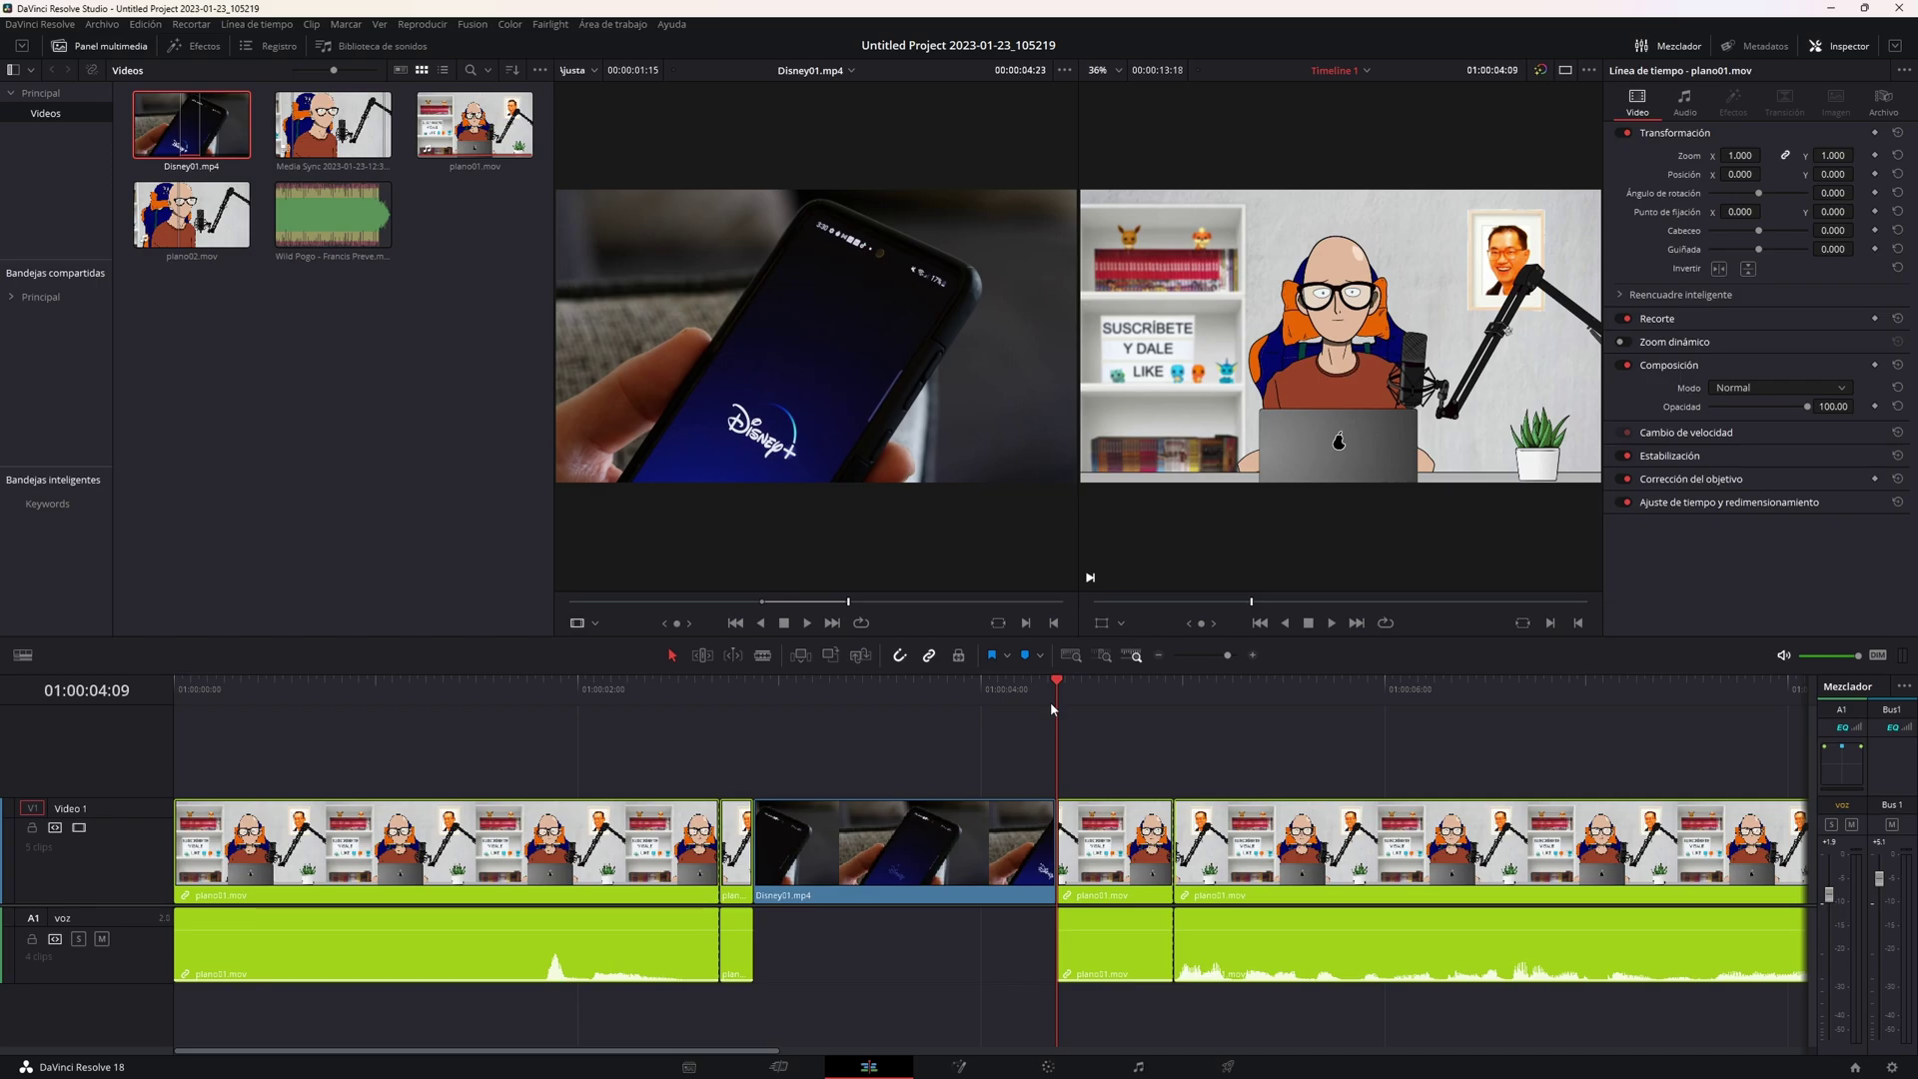
pyautogui.hotkey('ctrl', 'z')
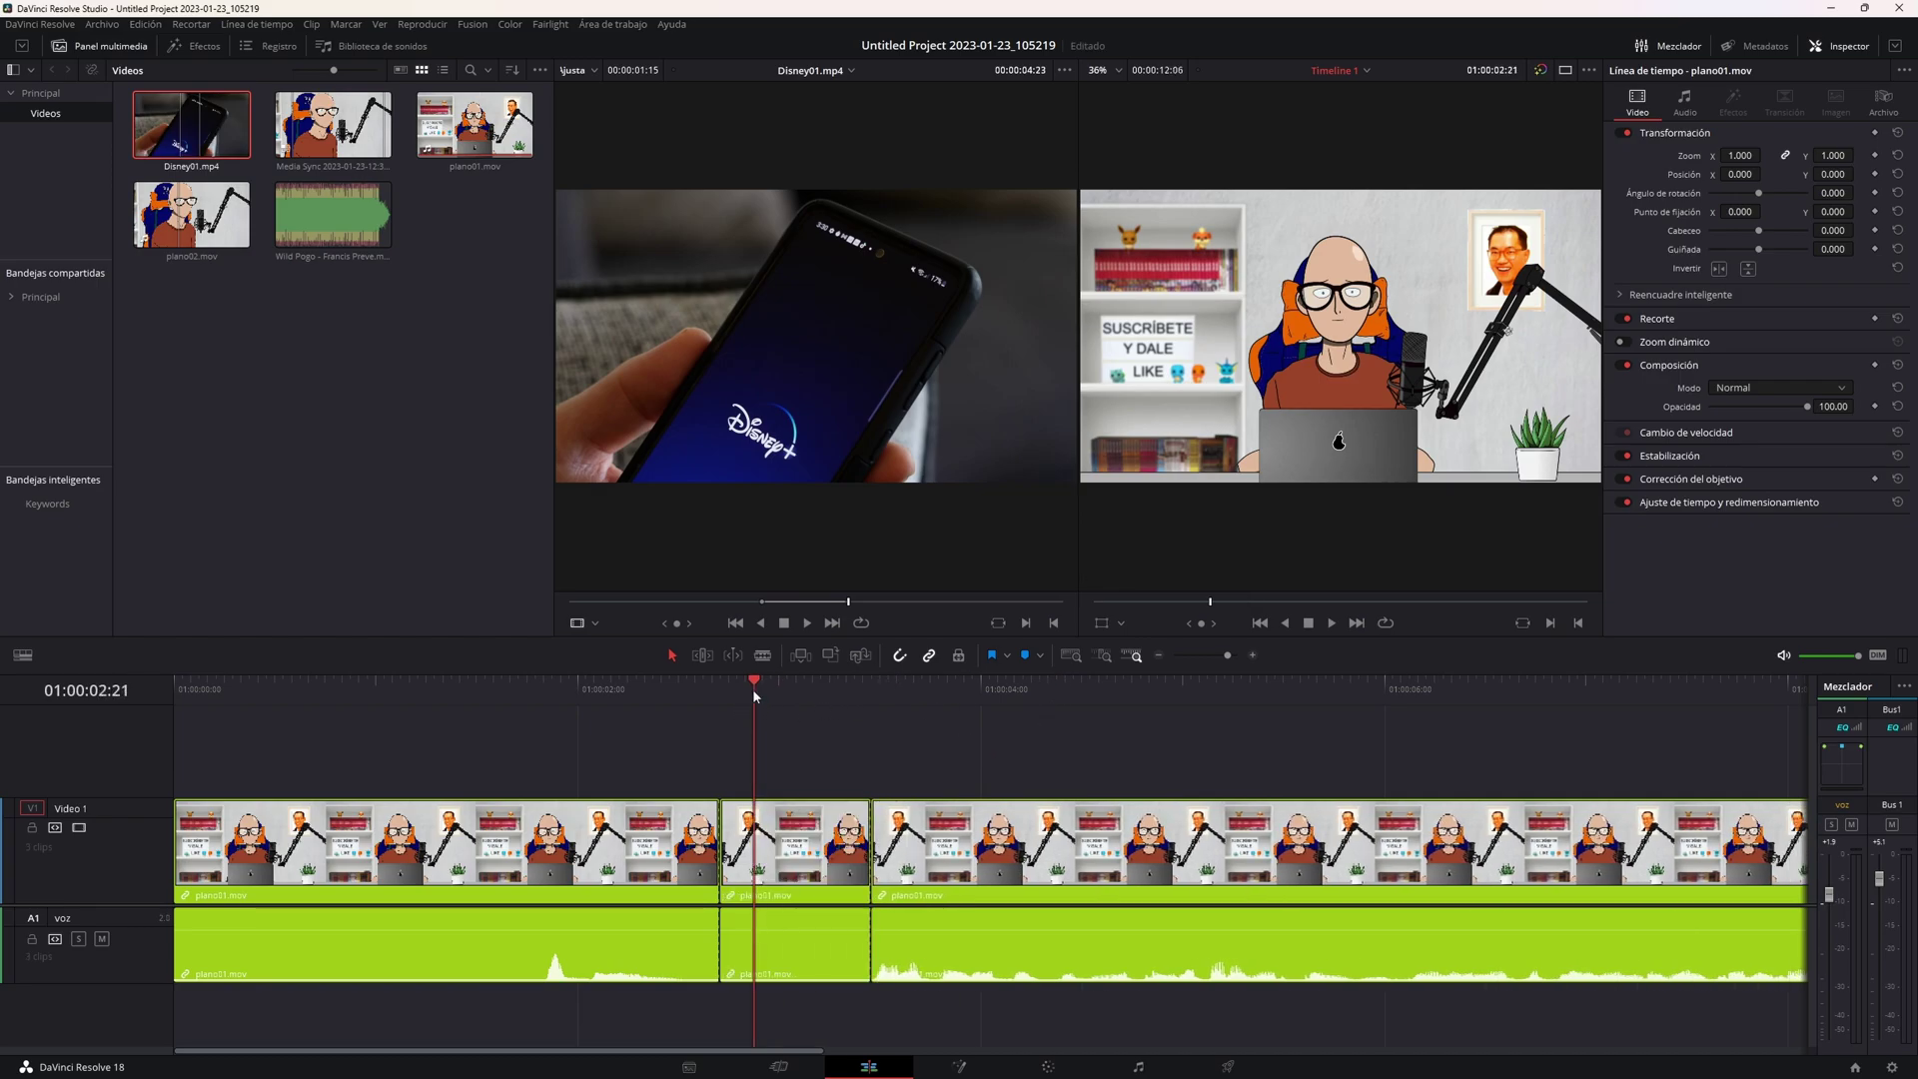
pyautogui.press('F9')
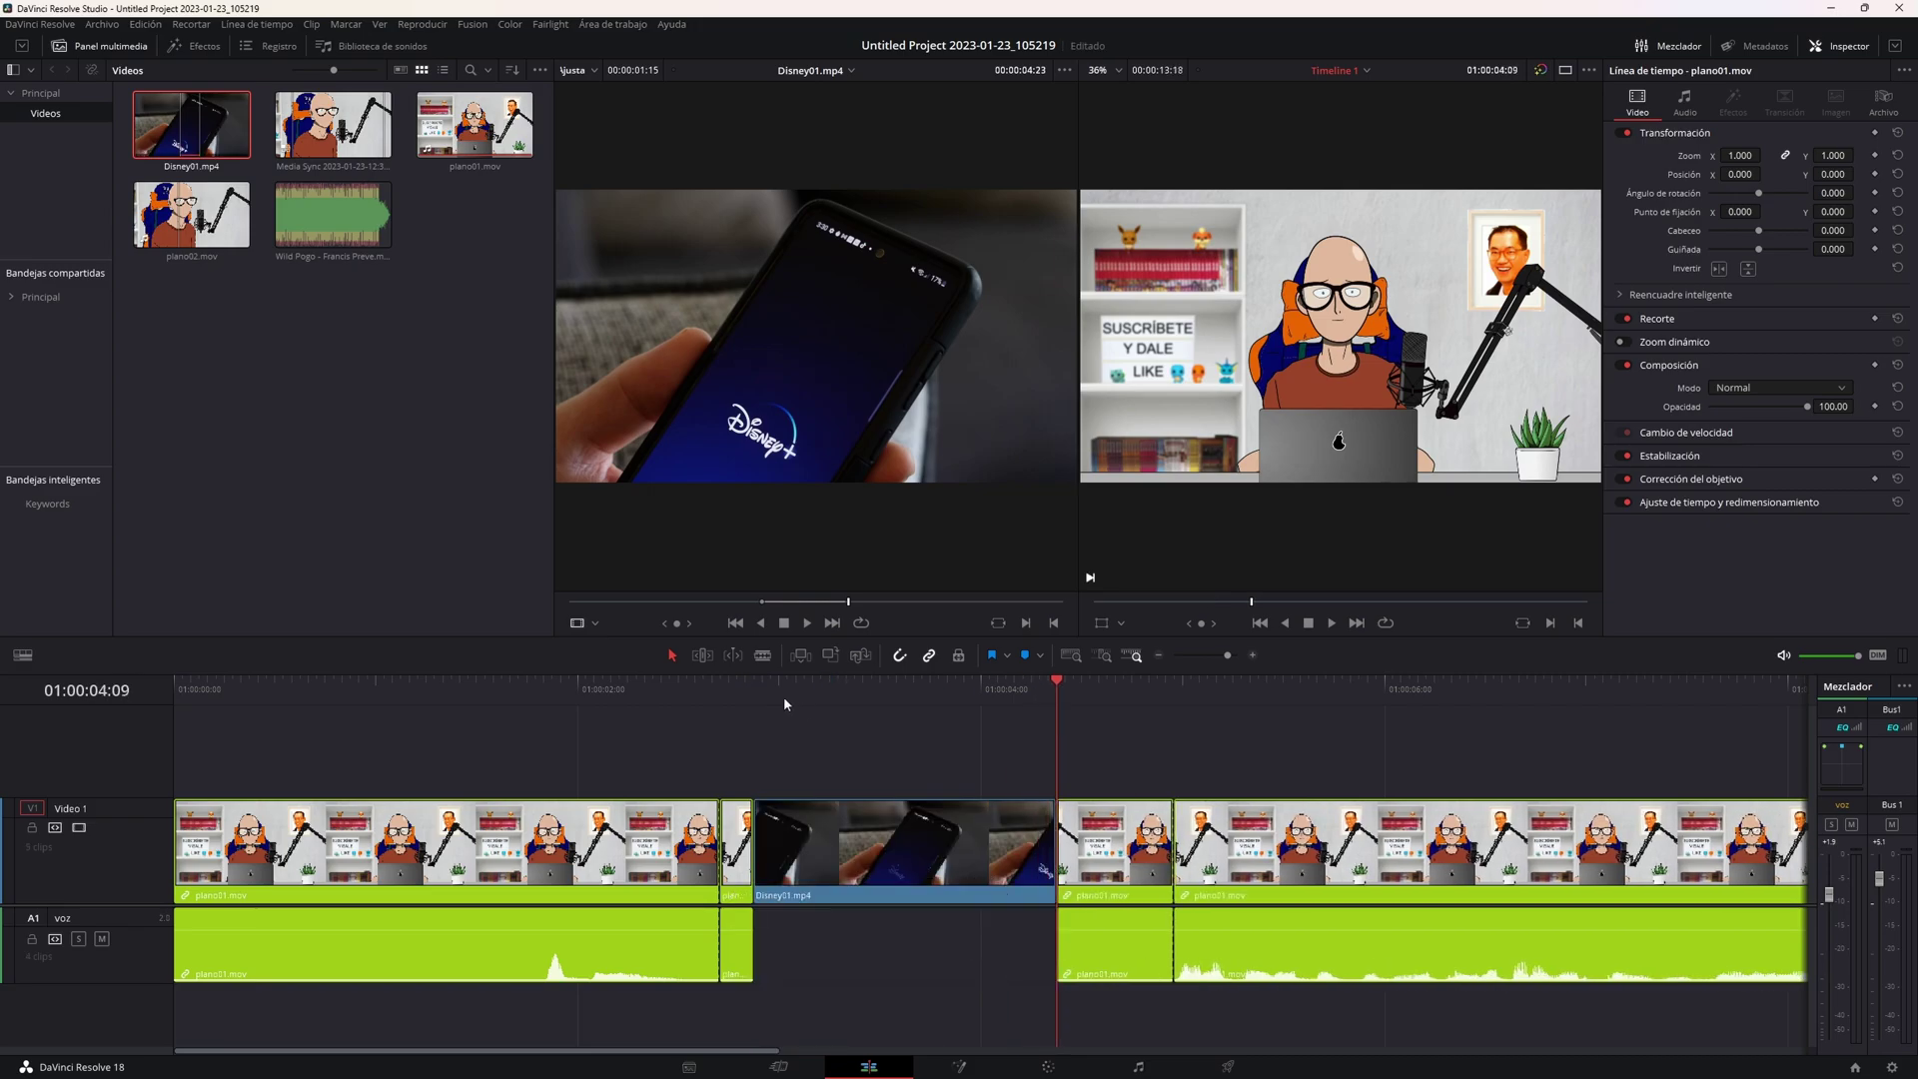
pyautogui.hotkey('ctrl', 'z')
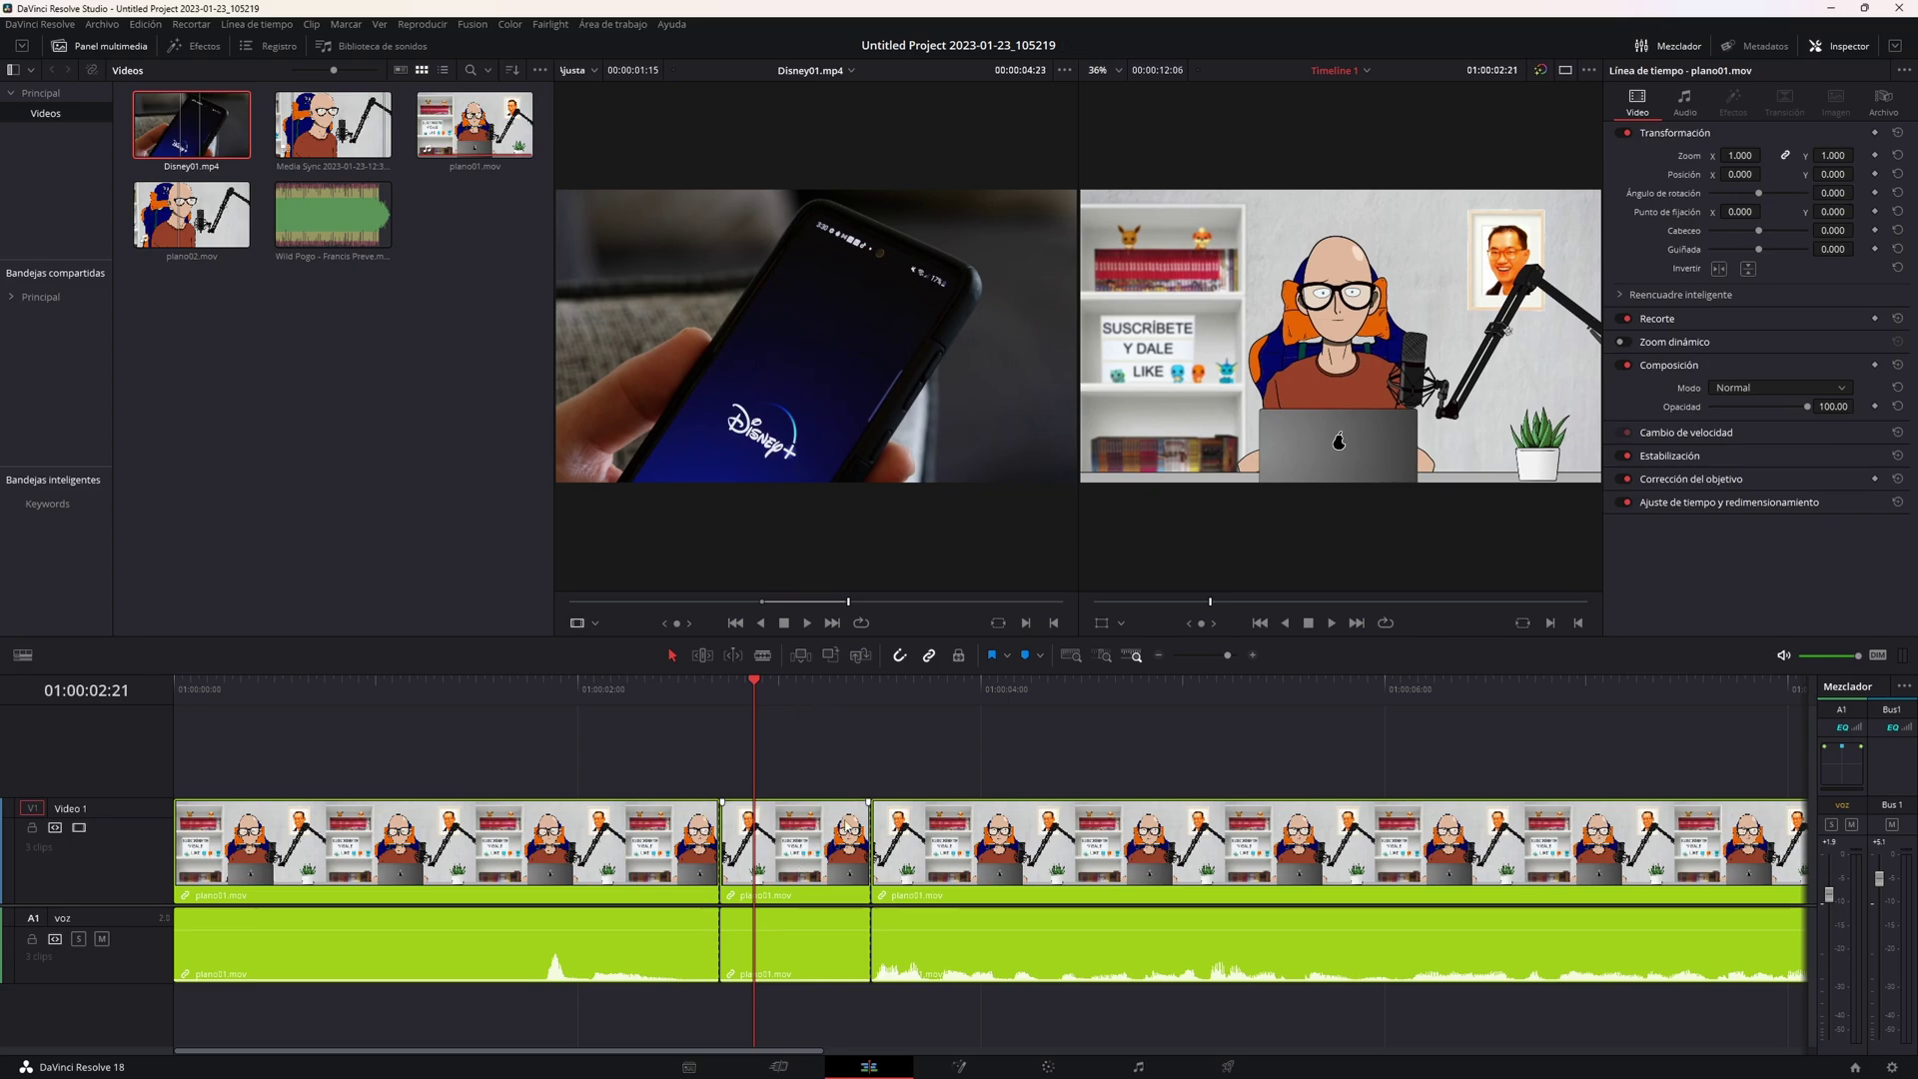
pyautogui.click(799, 961)
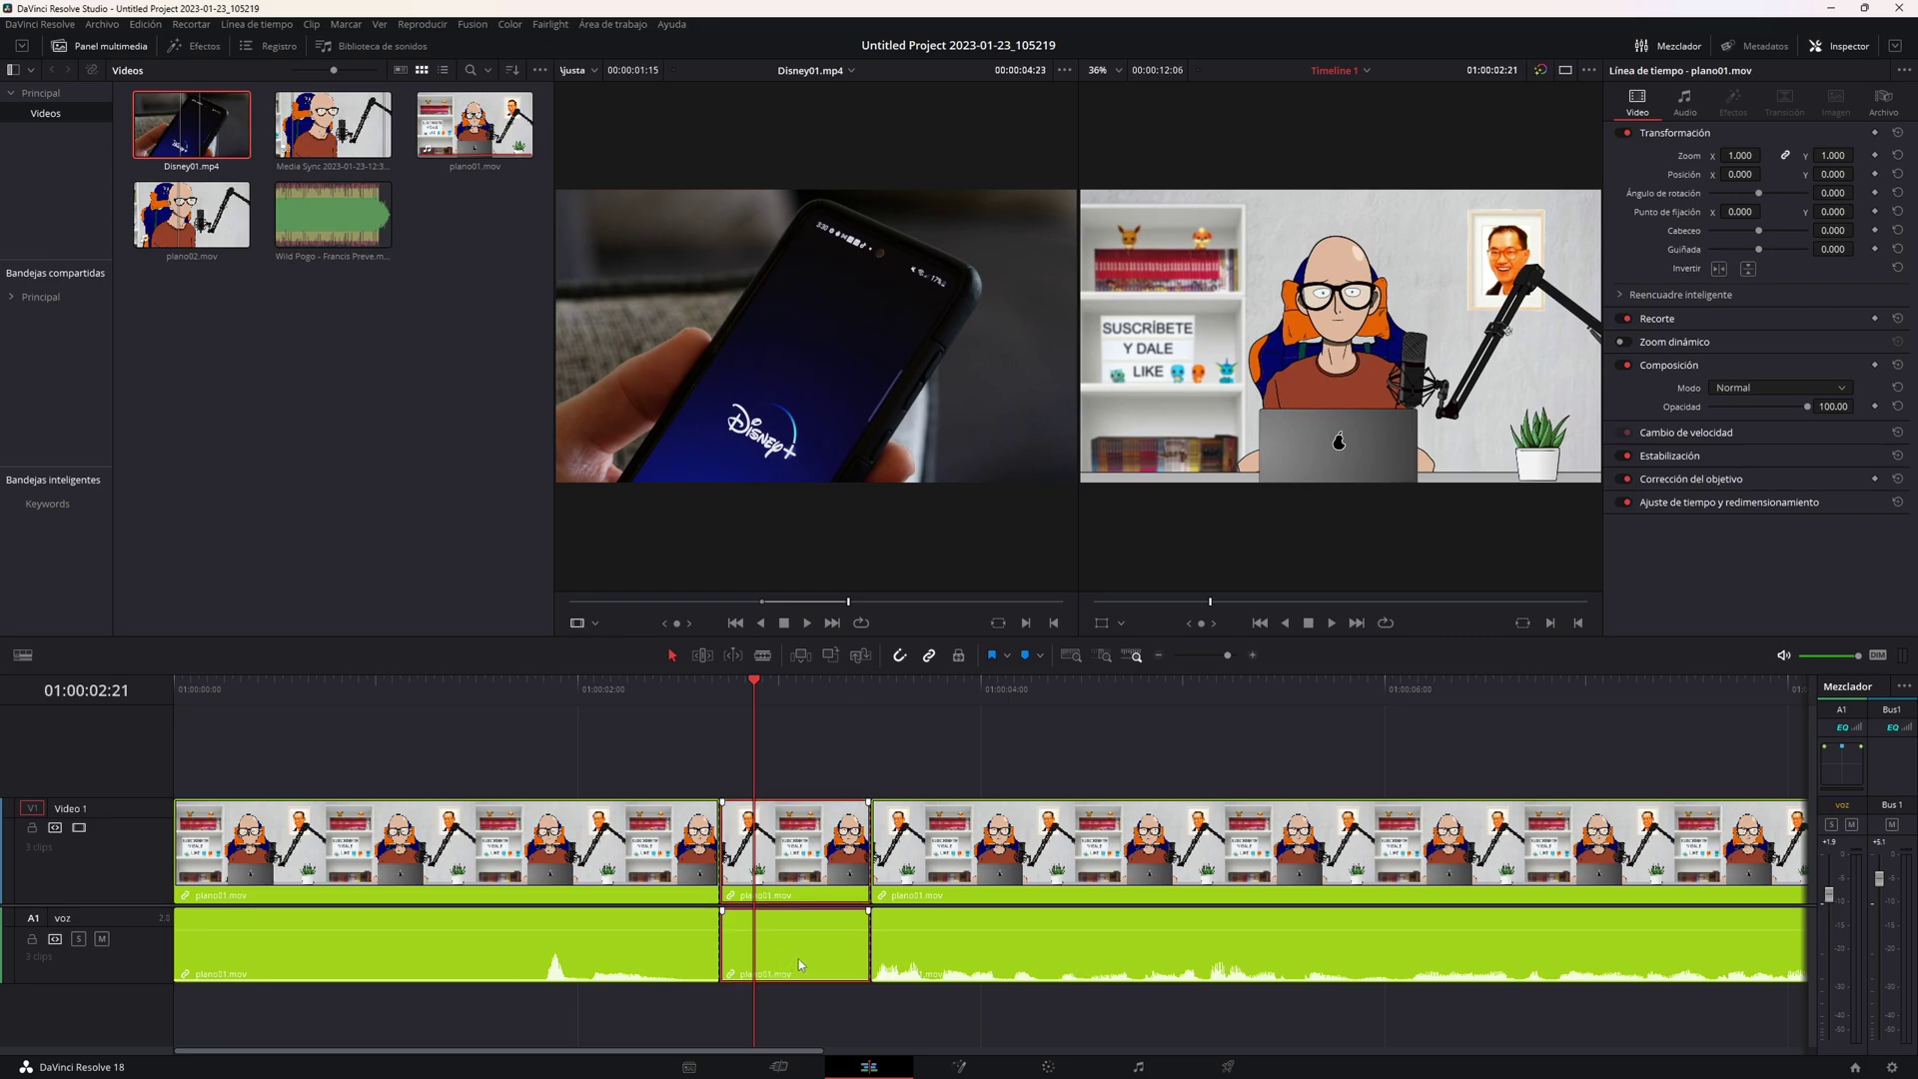
pyautogui.click(830, 656)
# Undo the Disney01 overwrite and replace the middle plano01 section with Disney01 using Replace Clip.
pyautogui.hotkey('ctrl', 'z')
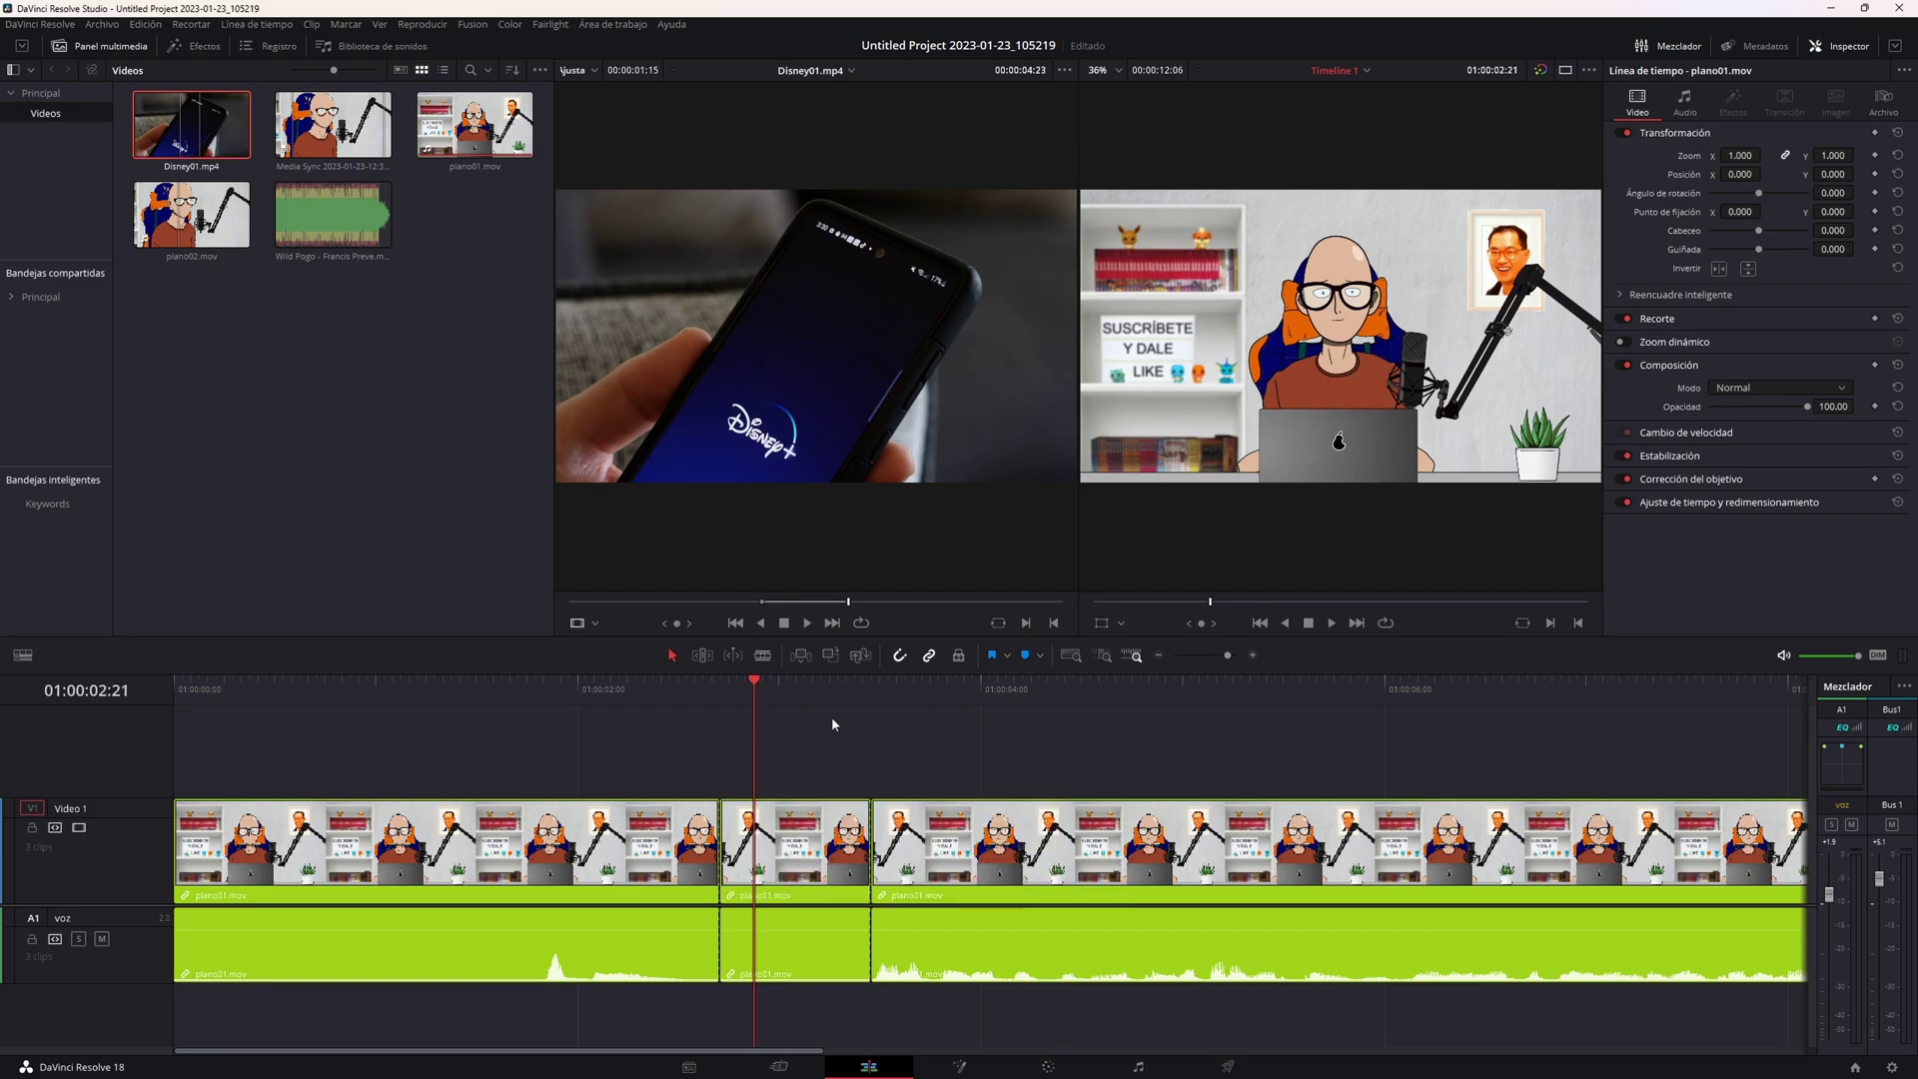
pyautogui.click(809, 833)
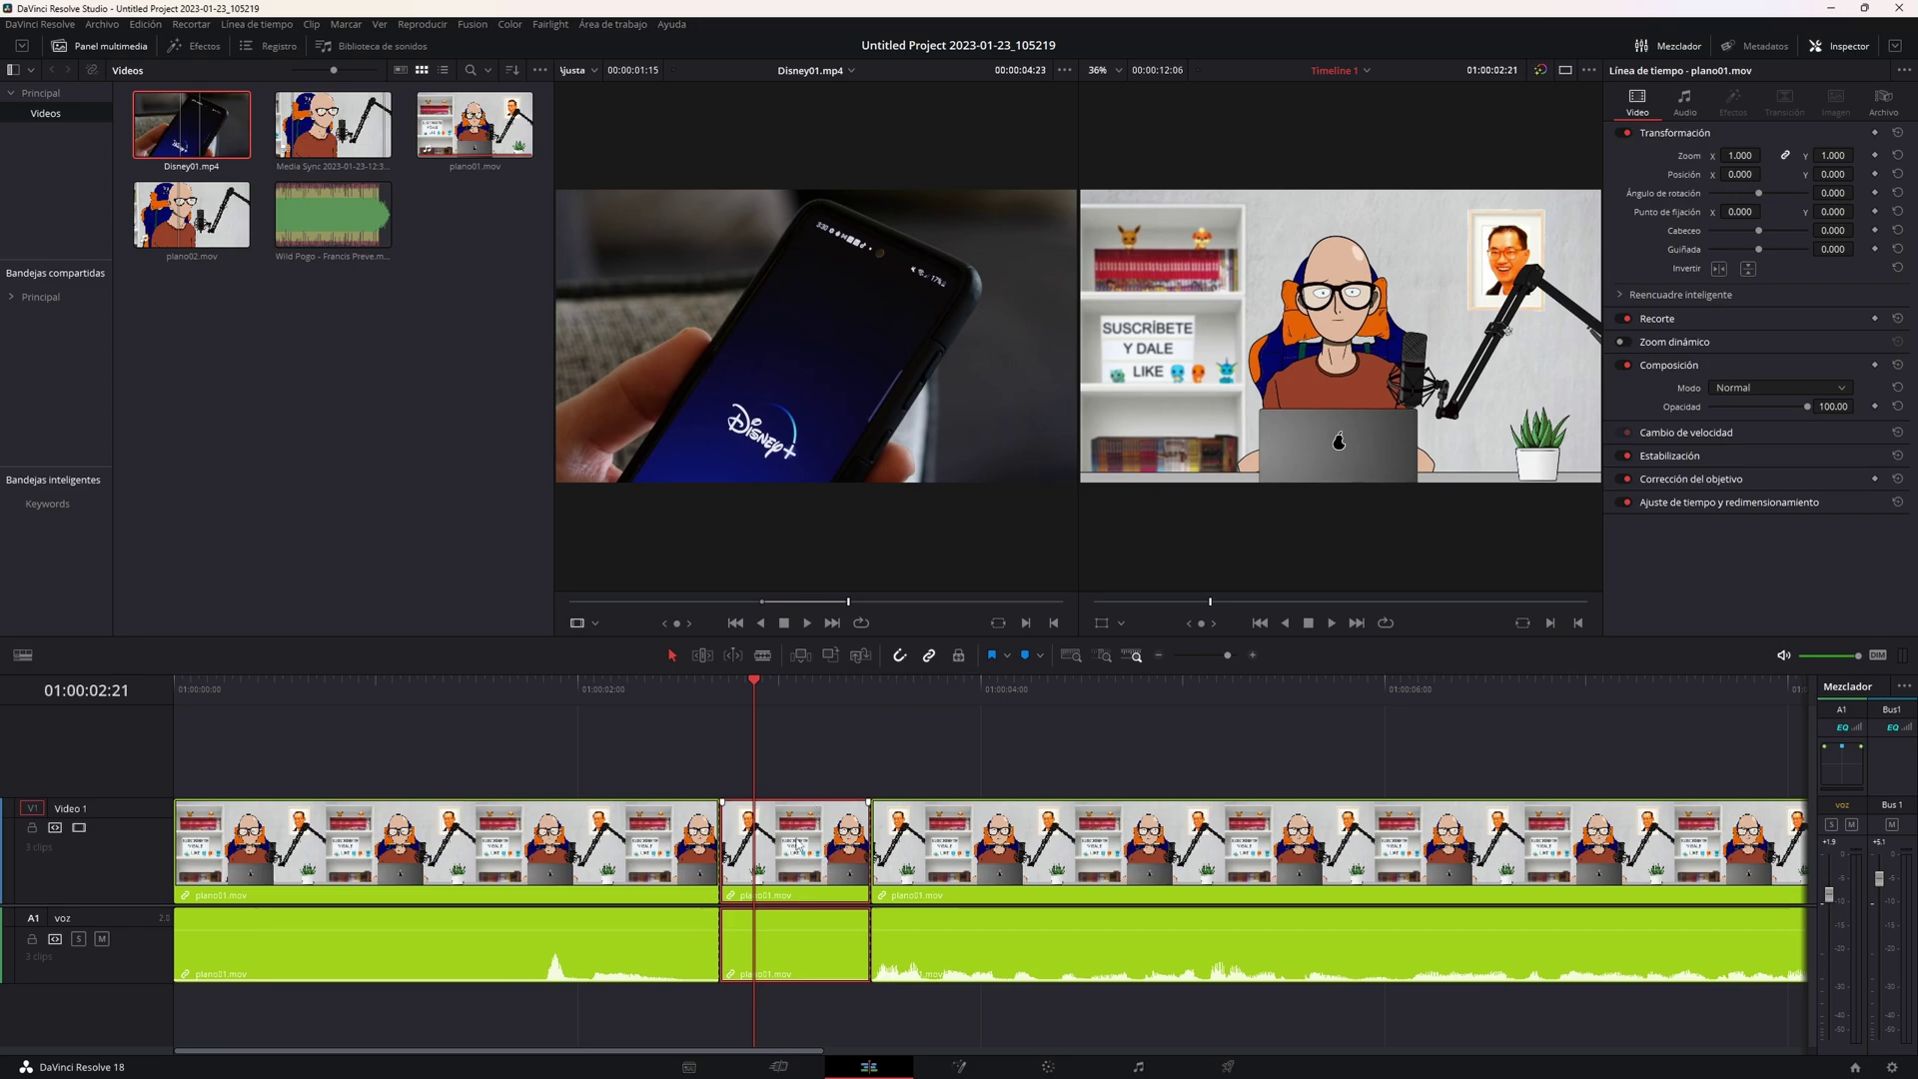
pyautogui.click(861, 656)
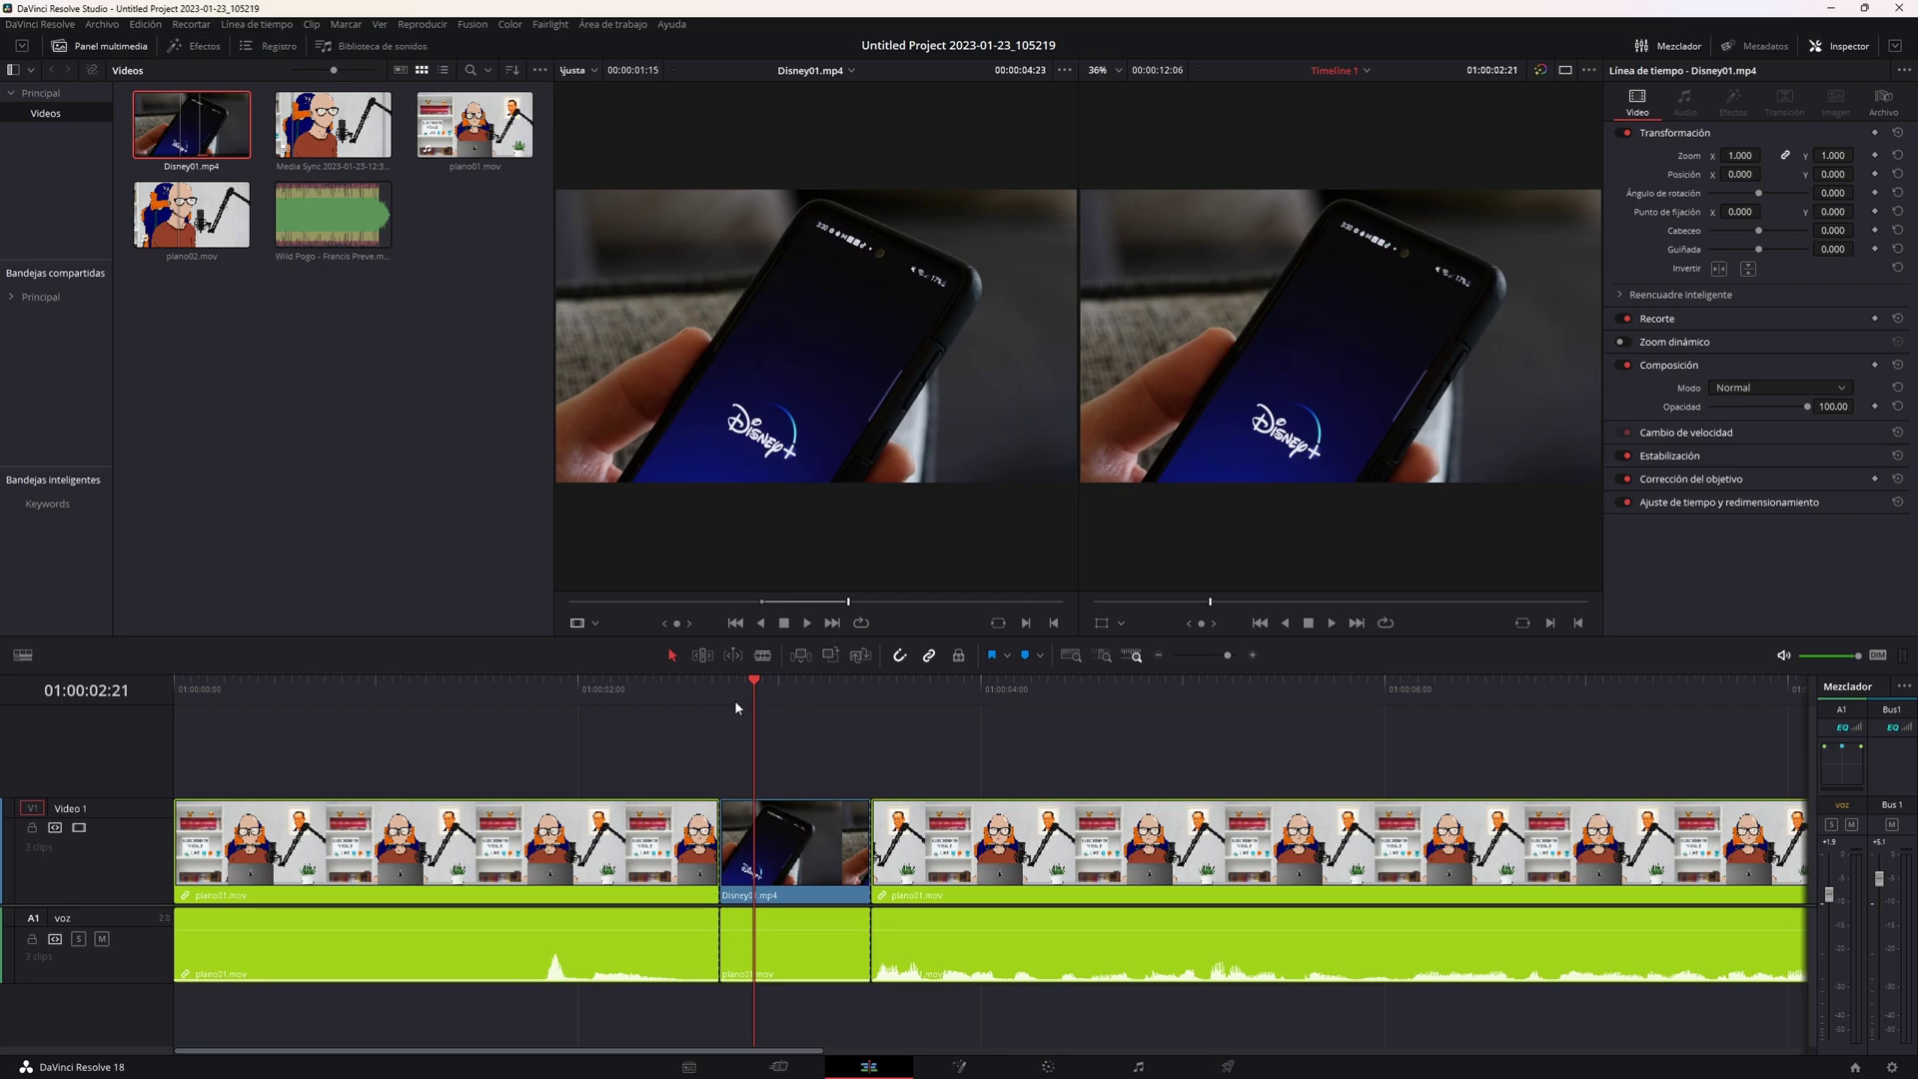
# Play back the replaced shot from just before it, then undo the replacement.
pyautogui.click(603, 692)
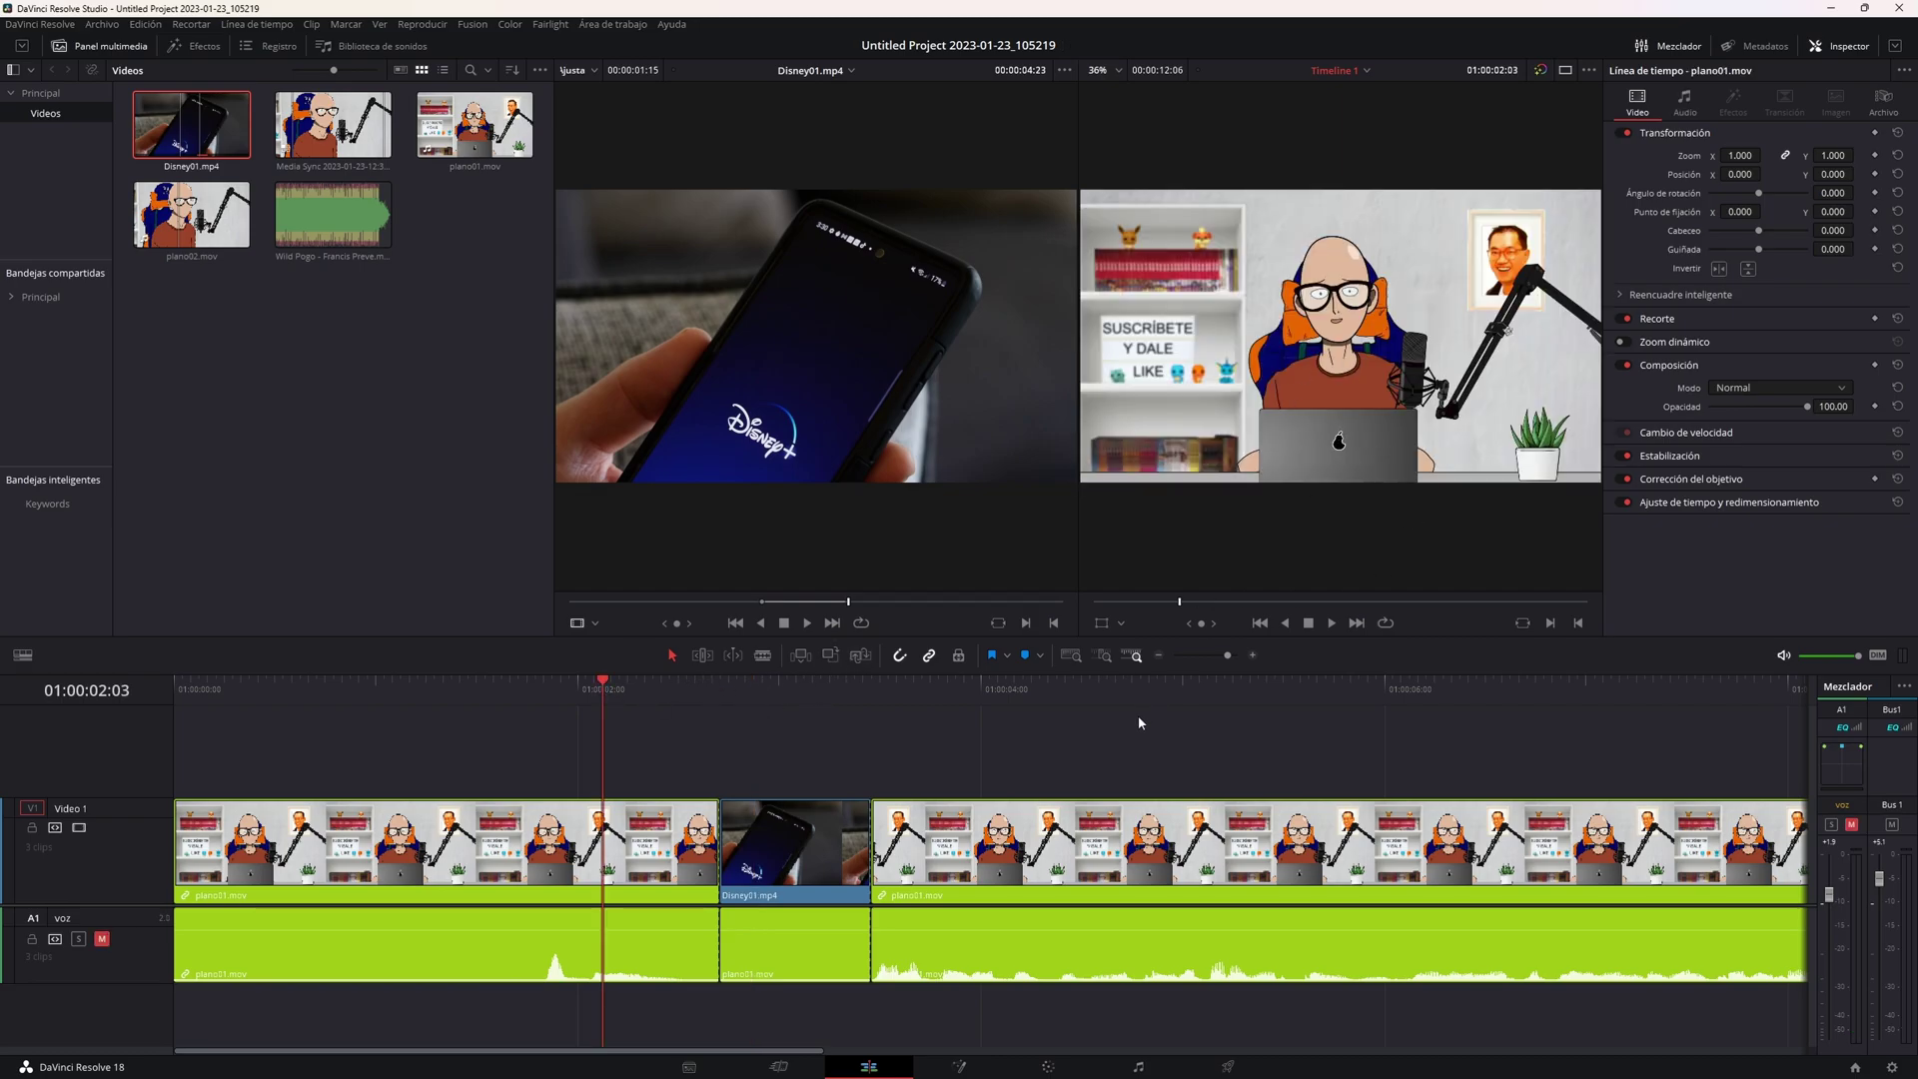
pyautogui.press('space')
pyautogui.press('space')
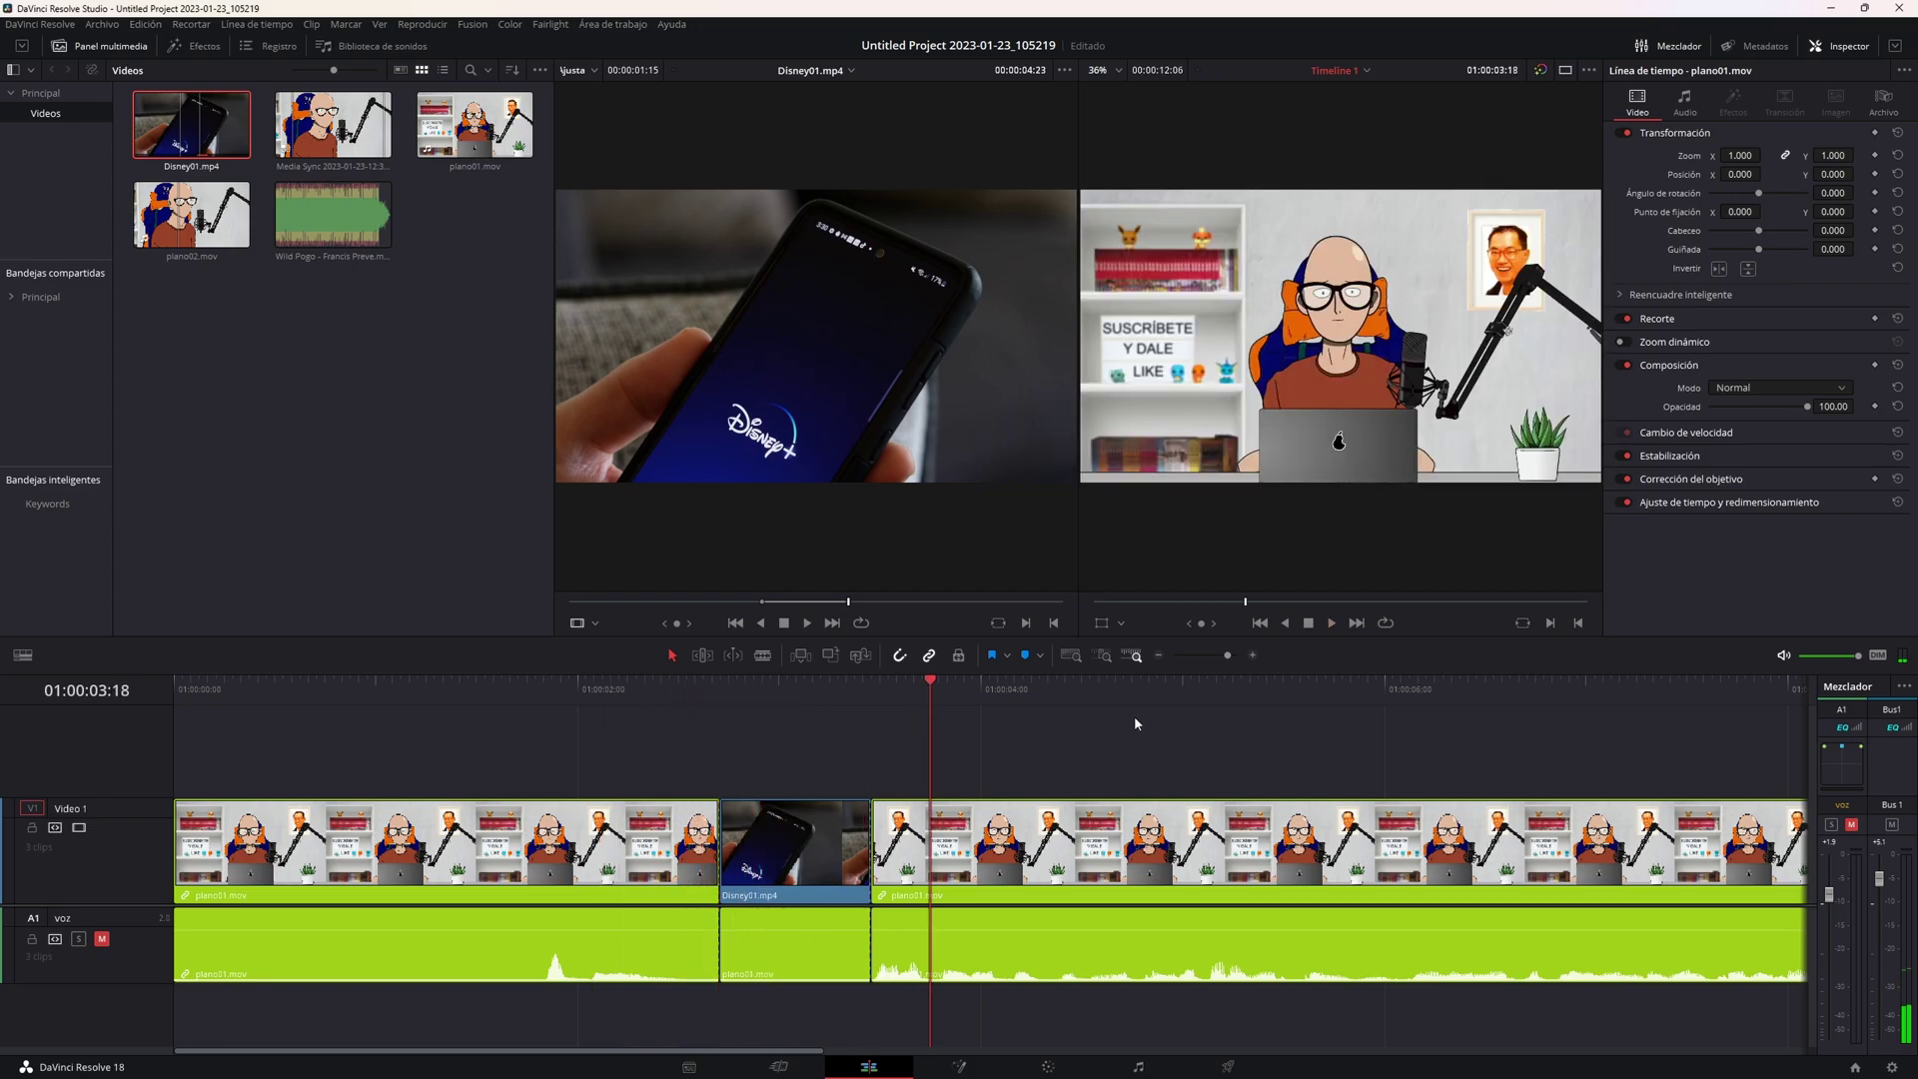
pyautogui.click(802, 851)
pyautogui.hotkey('ctrl', 'z')
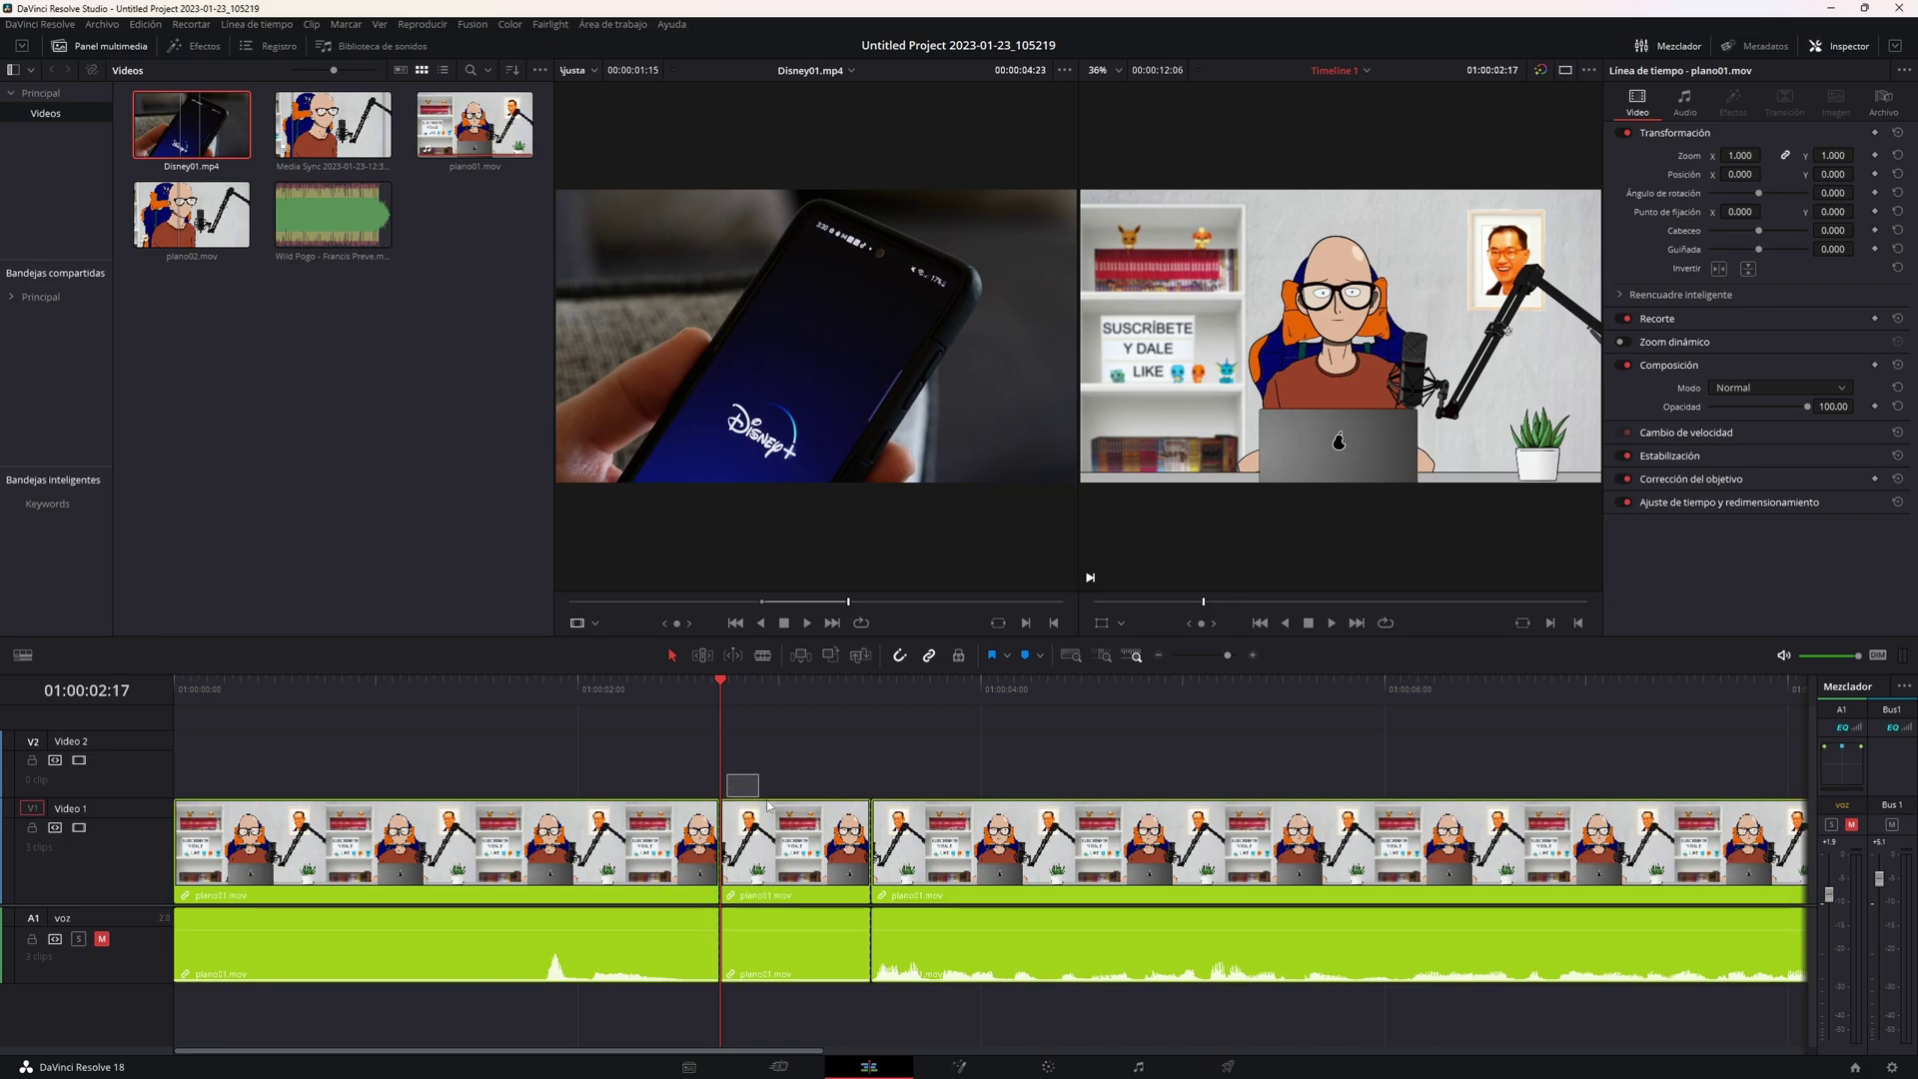
pyautogui.moveTo(767, 802); pyautogui.dragTo(1100, 800)
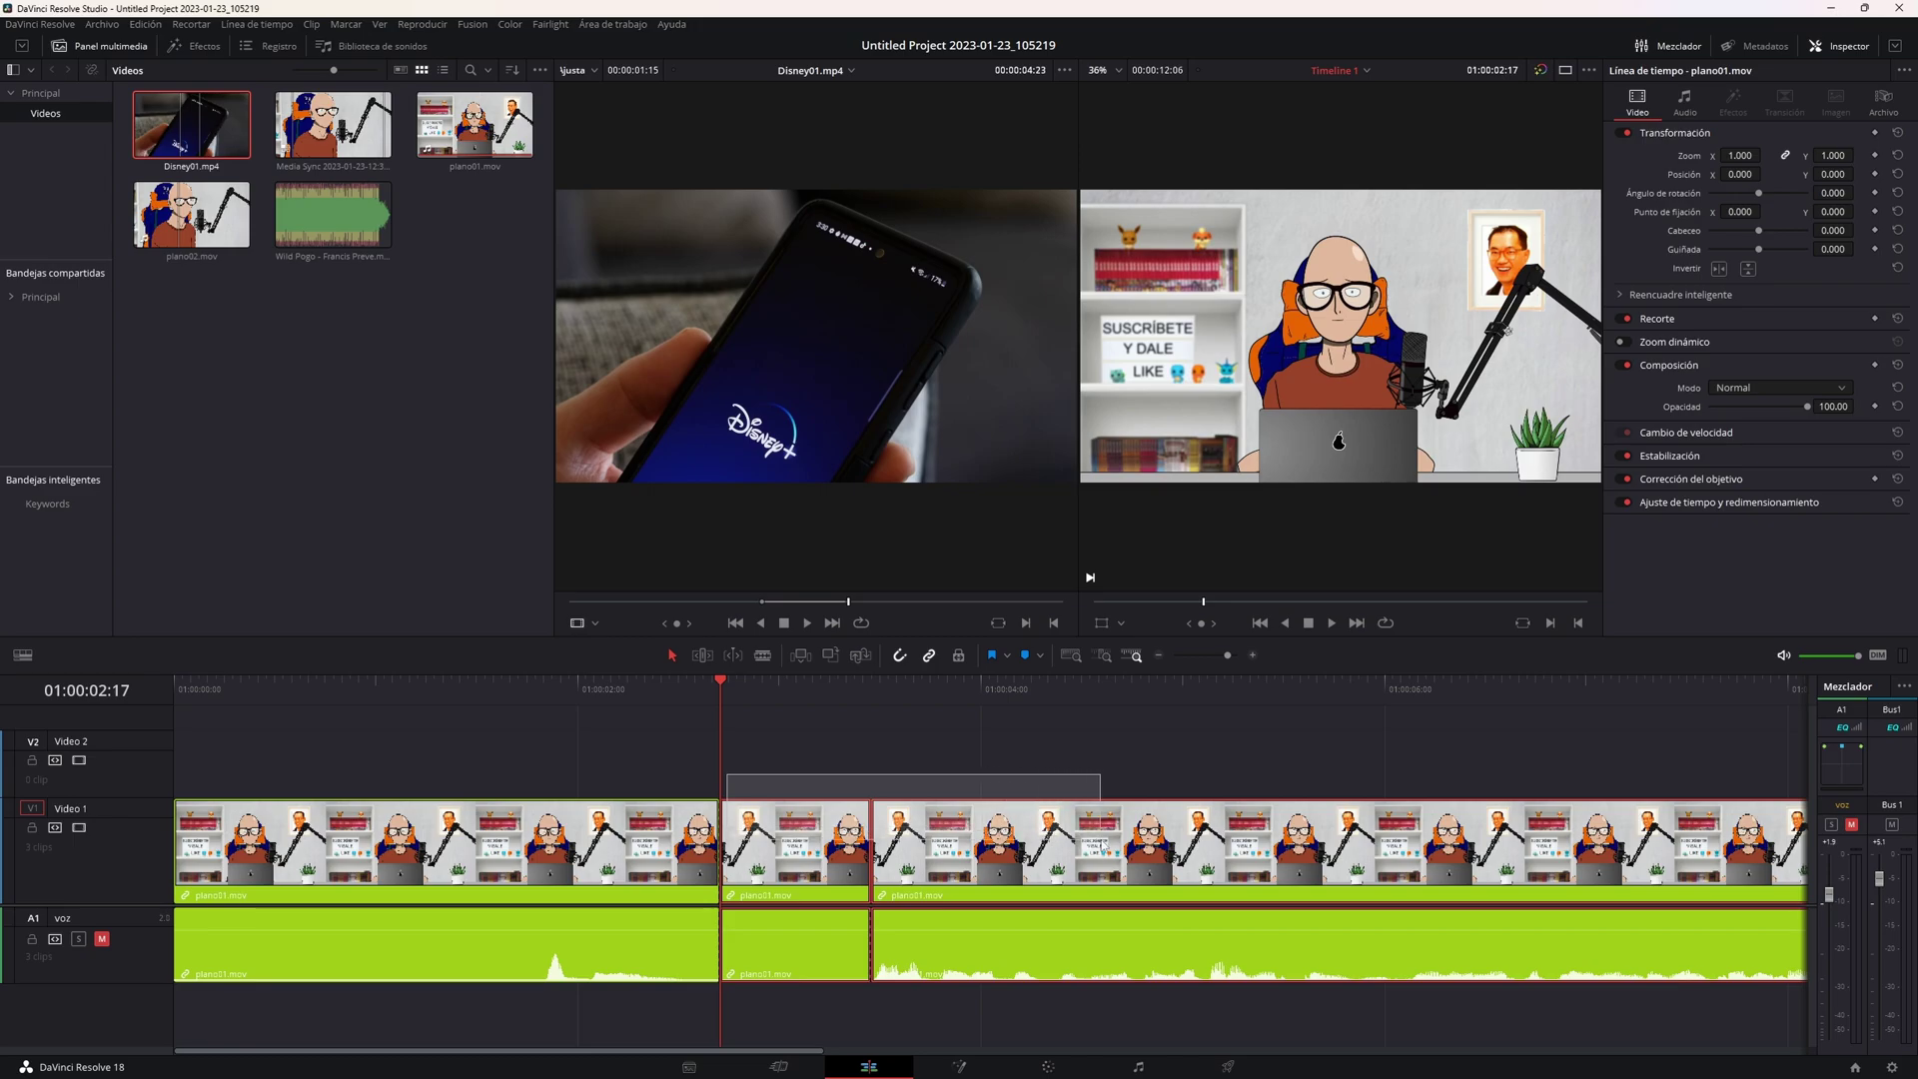
pyautogui.click(749, 737)
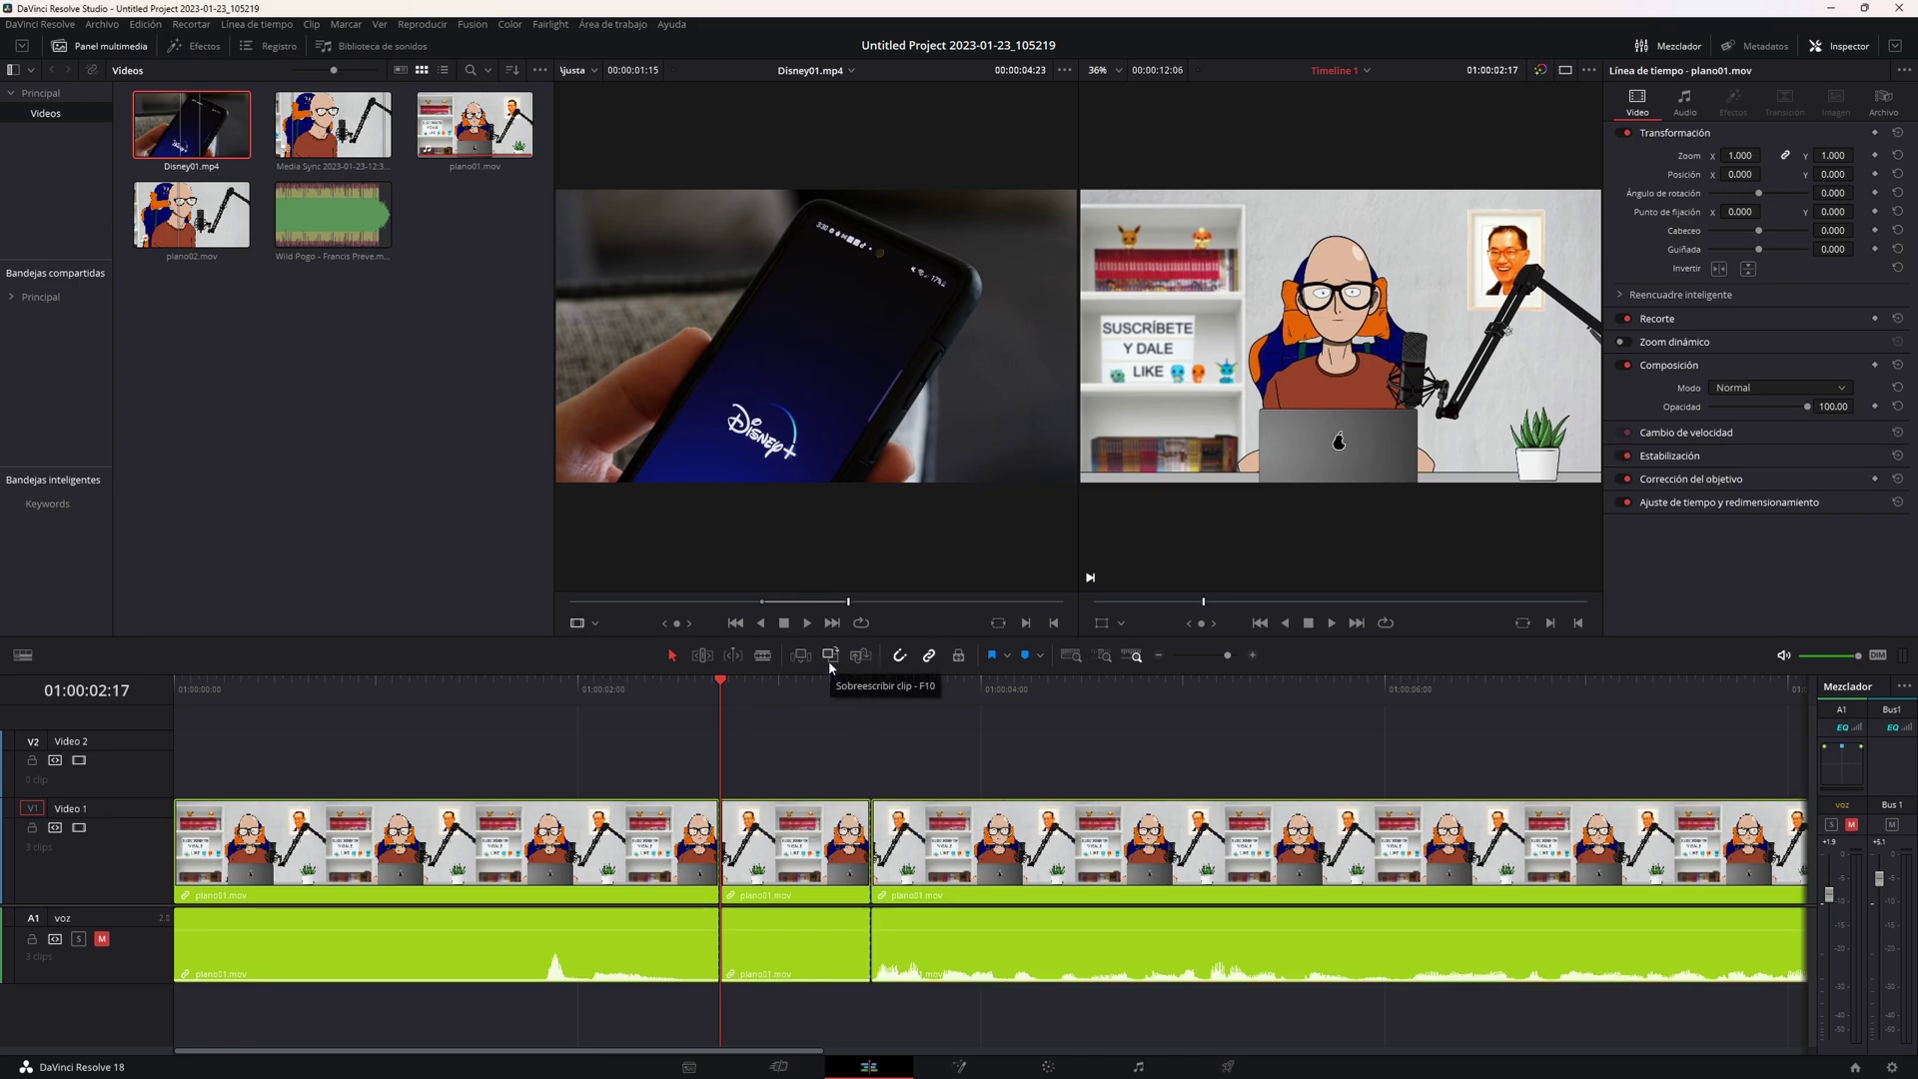
pyautogui.press('F10')
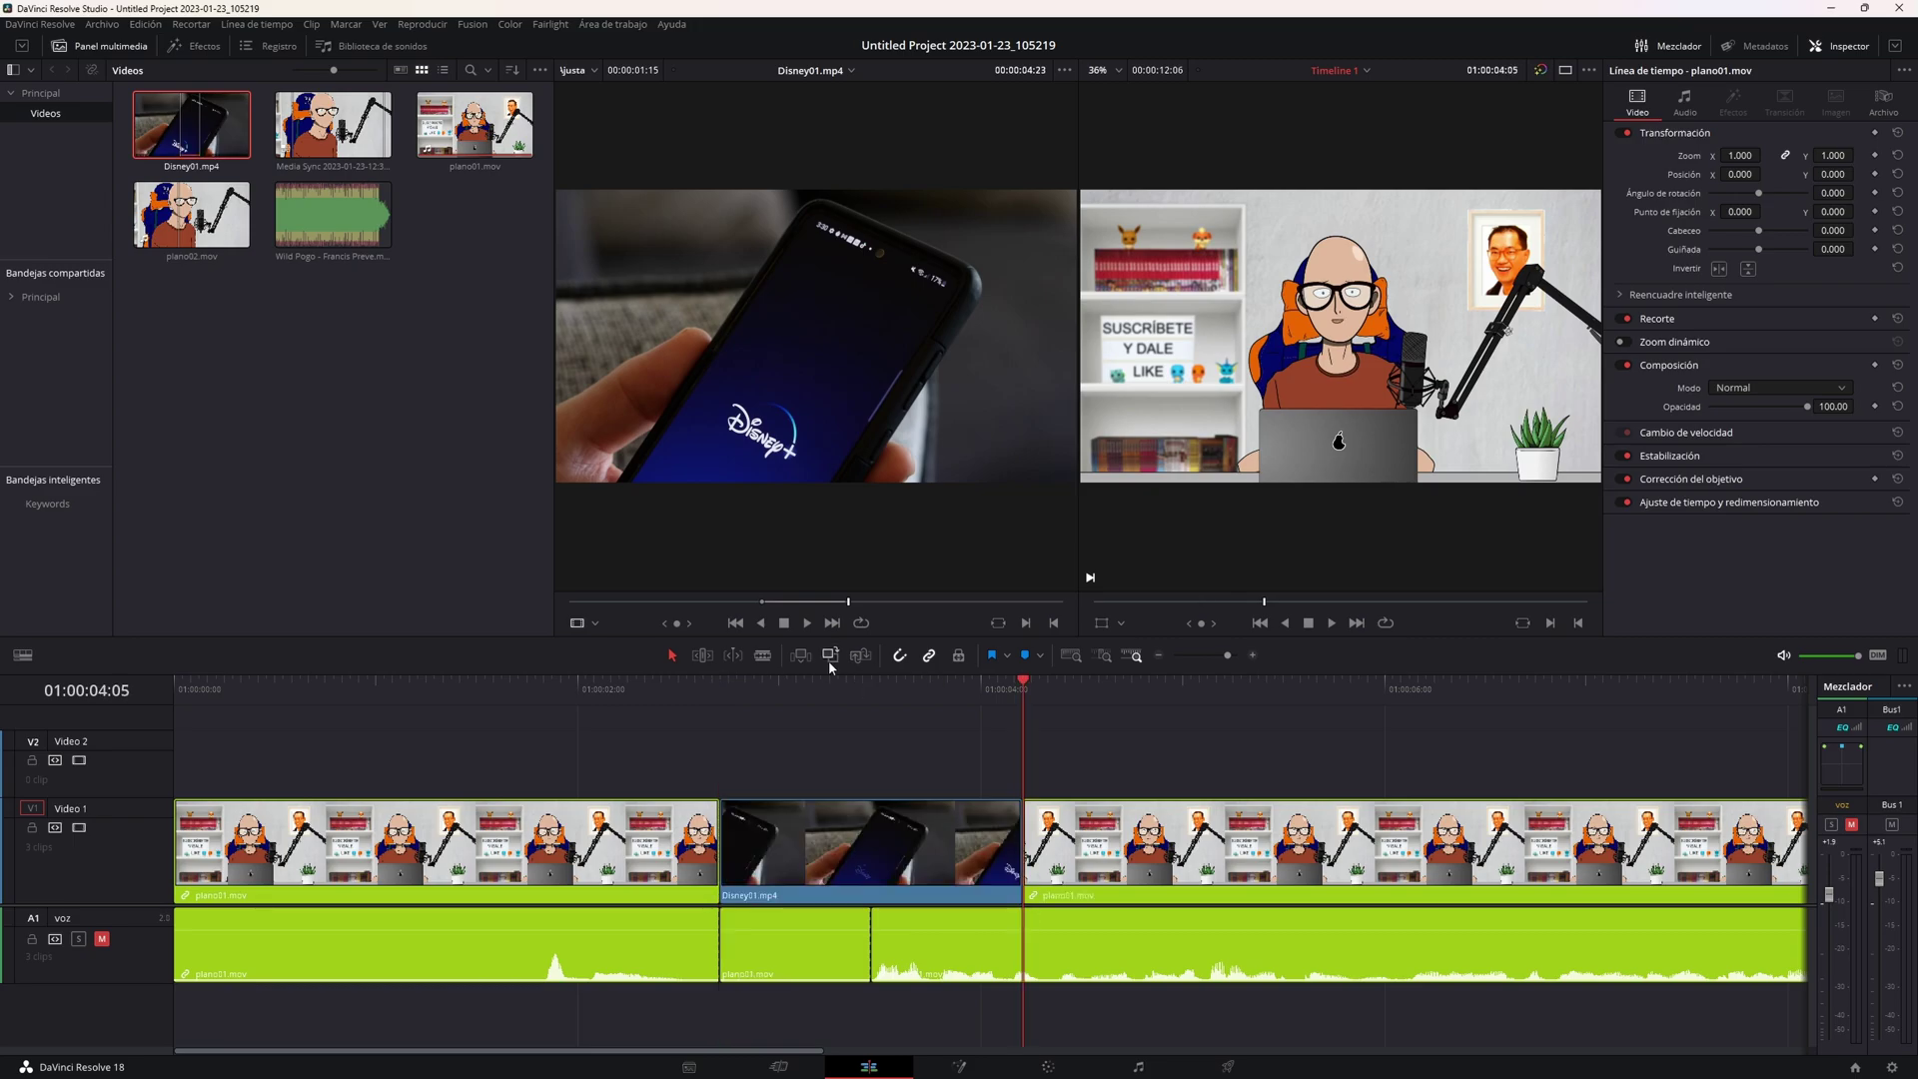
pyautogui.moveTo(715, 688)
pyautogui.mouseDown()
pyautogui.moveTo(761, 693)
pyautogui.moveTo(721, 688)
pyautogui.mouseUp()
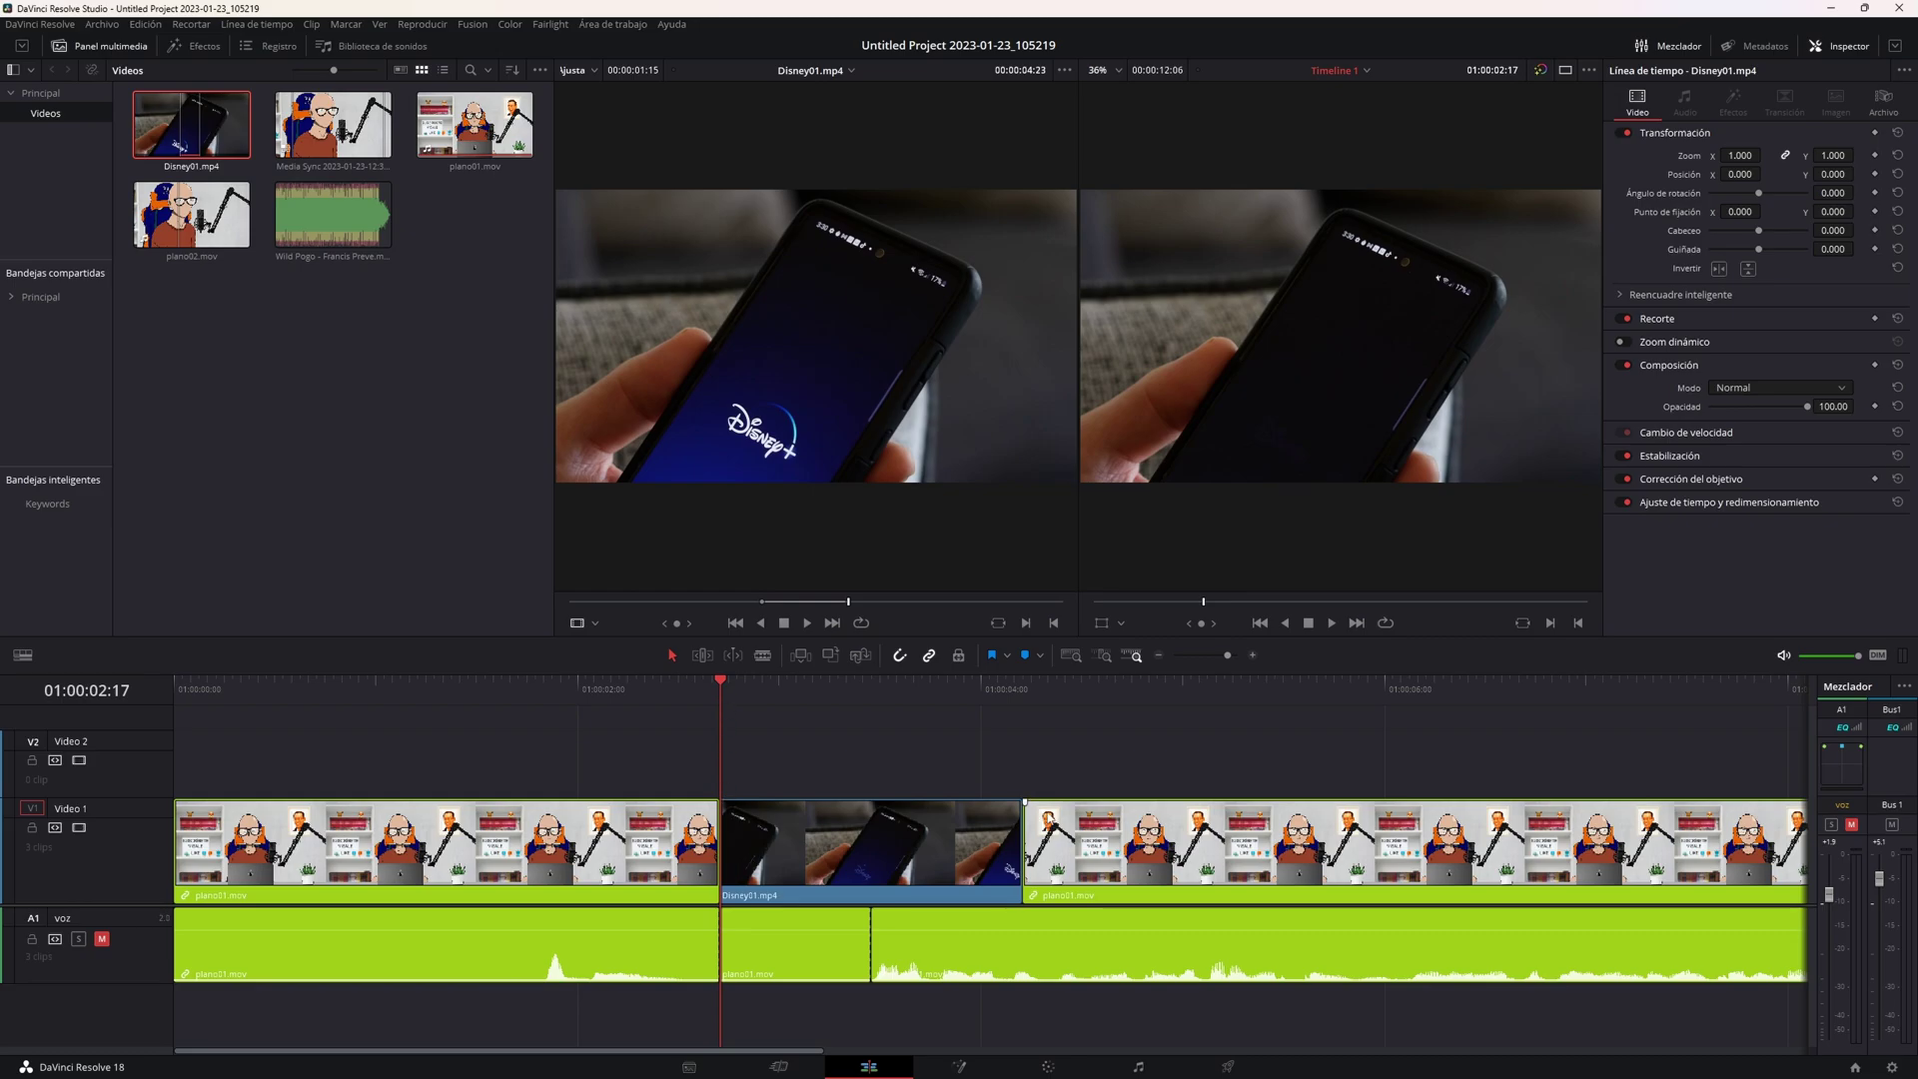
pyautogui.click(1079, 837)
pyautogui.click(1218, 753)
pyautogui.hotkey('ctrl', 'z')
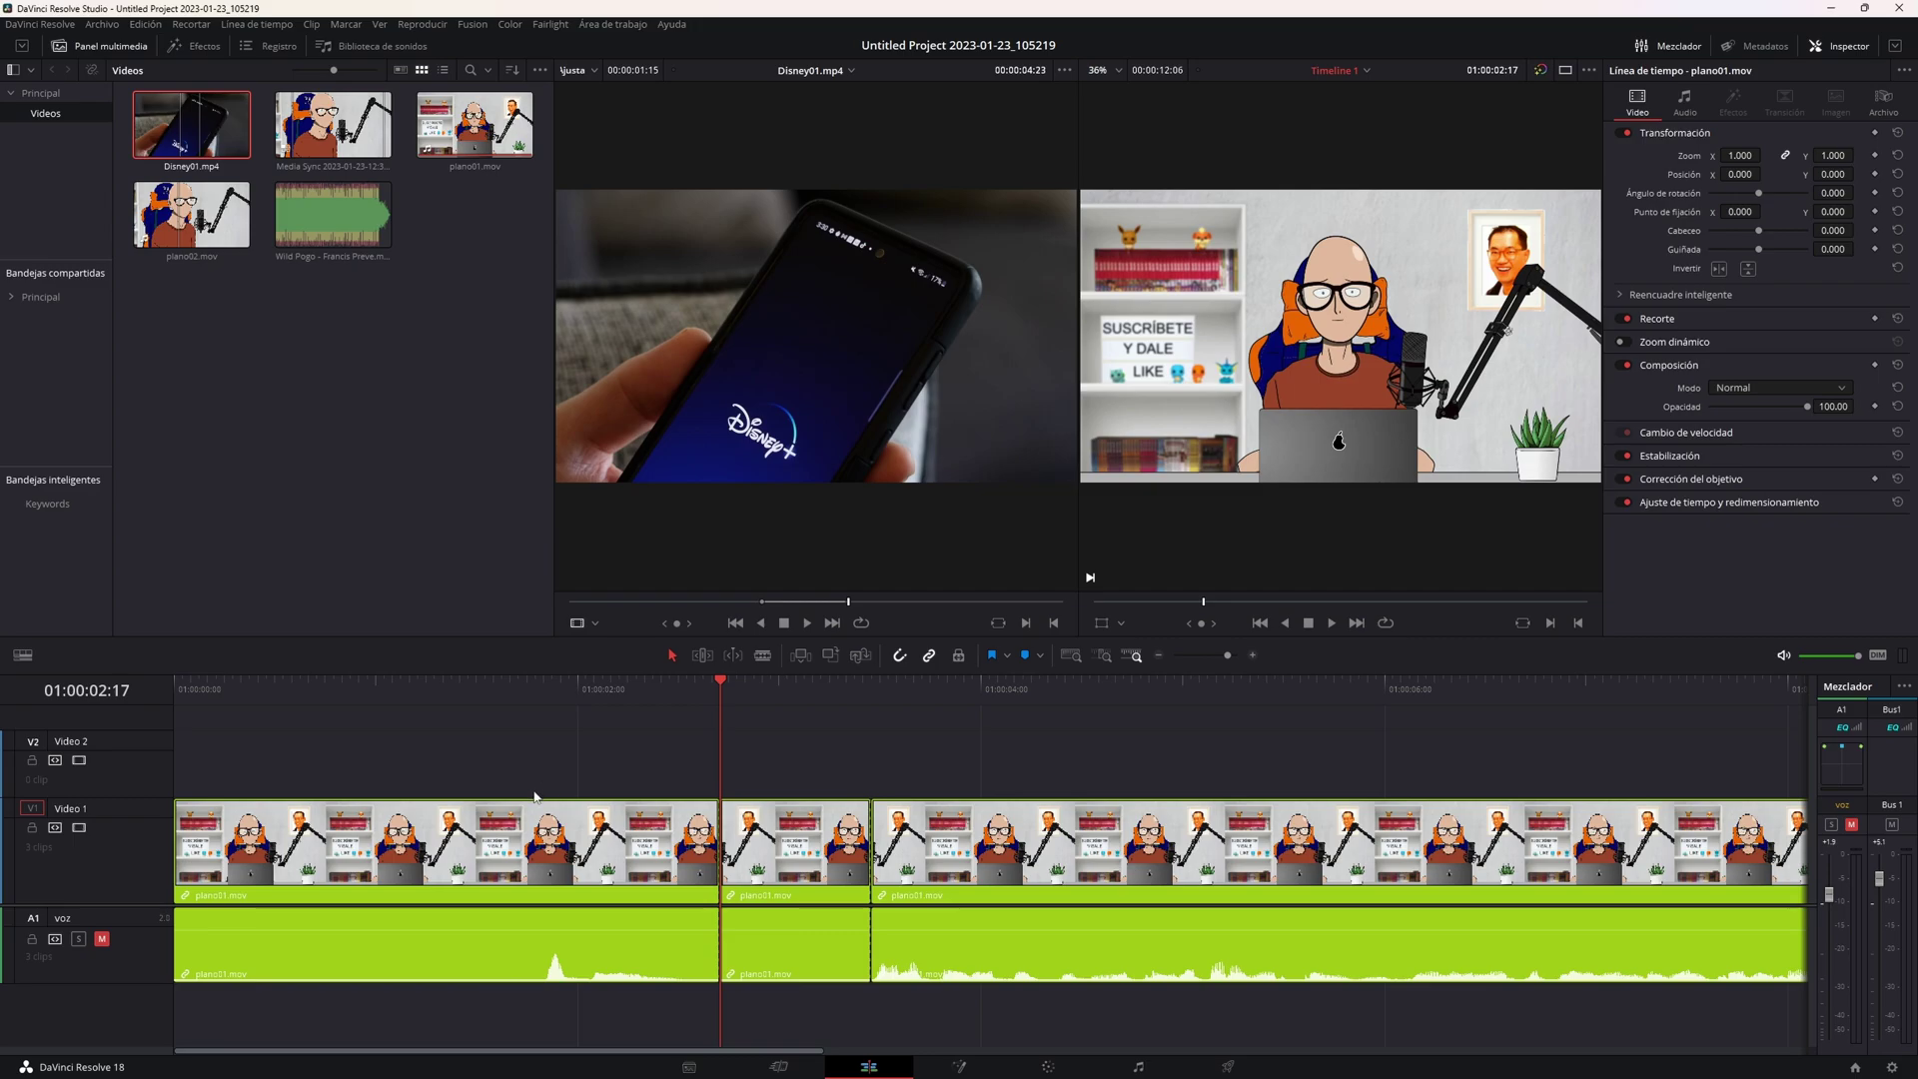
# Overlay Disney01 above plano01 via Superponer and play back from 01:00:02:06.
pyautogui.moveTo(845, 340)
pyautogui.mouseDown()
pyautogui.moveTo(902, 446)
pyautogui.moveTo(1255, 320)
pyautogui.mouseUp()
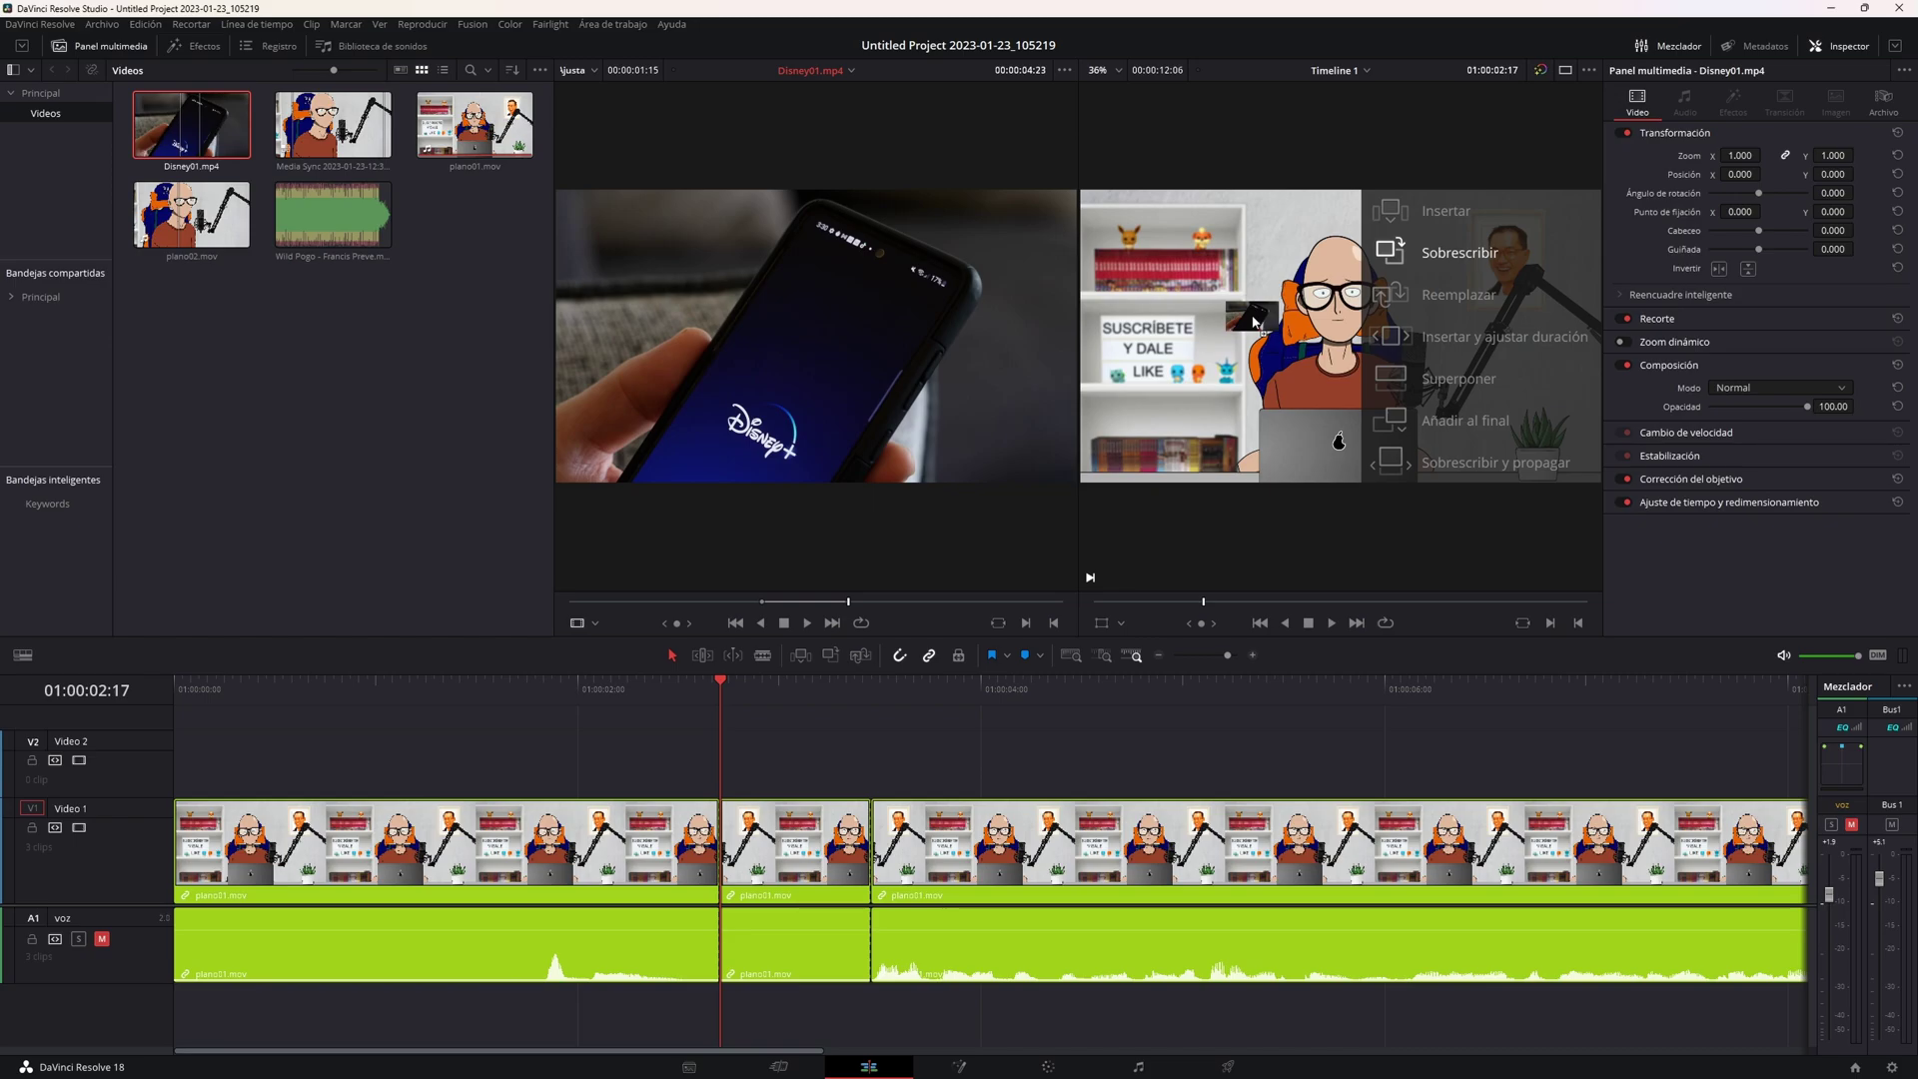
pyautogui.moveTo(1255, 321); pyautogui.dragTo(1412, 374)
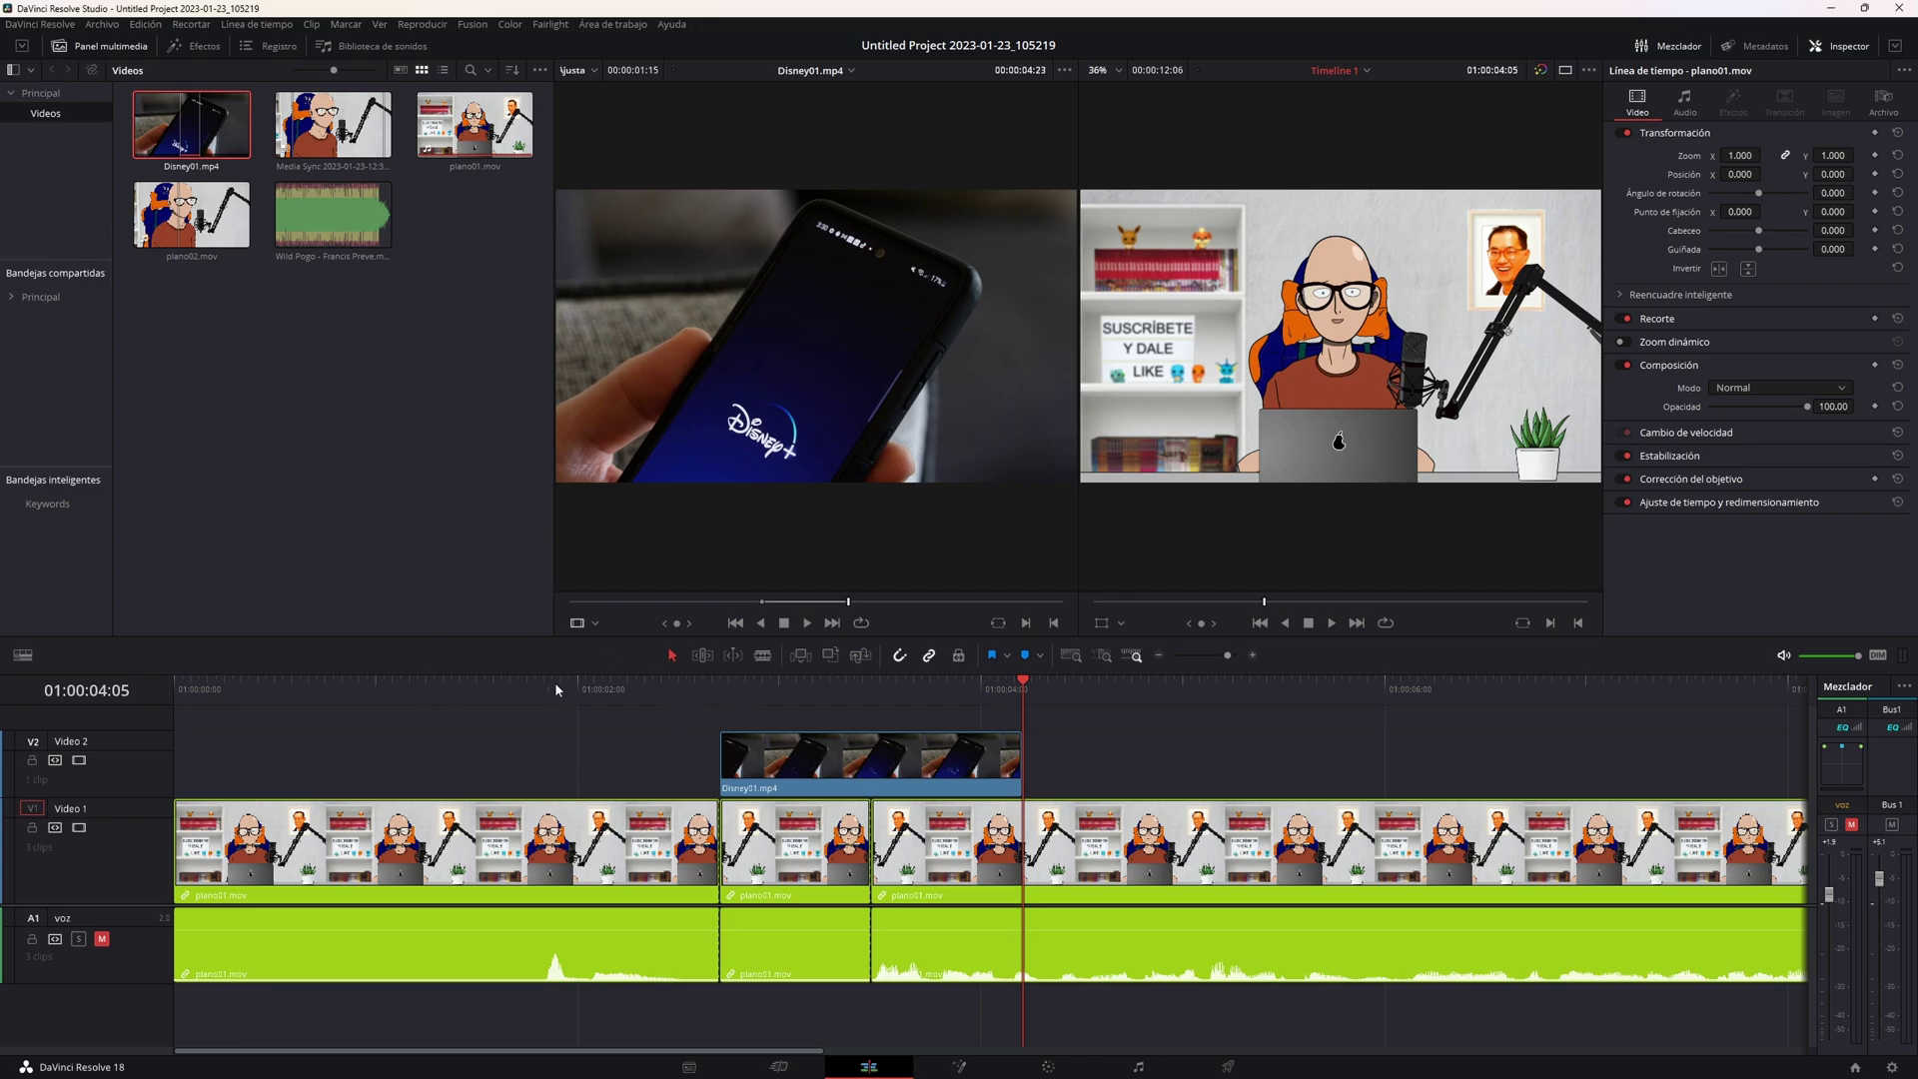
pyautogui.click(628, 688)
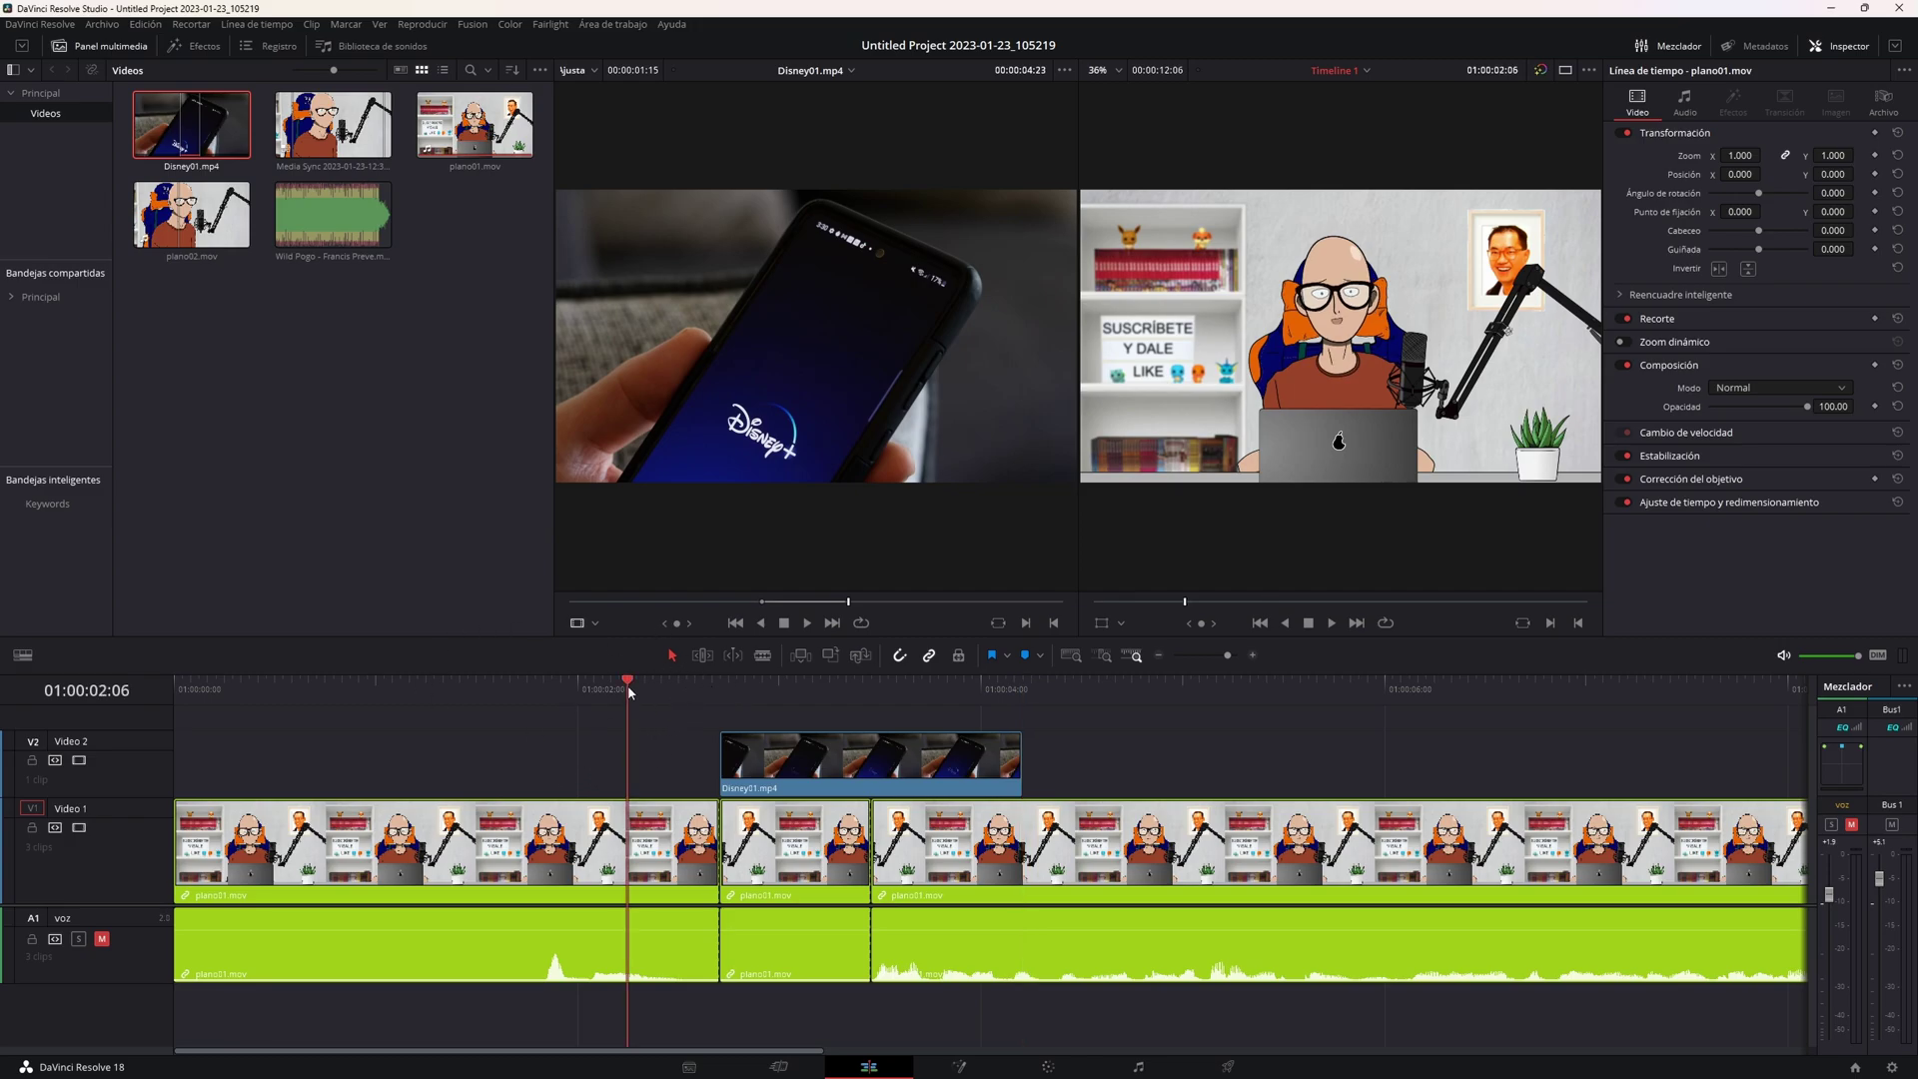
pyautogui.press('space')
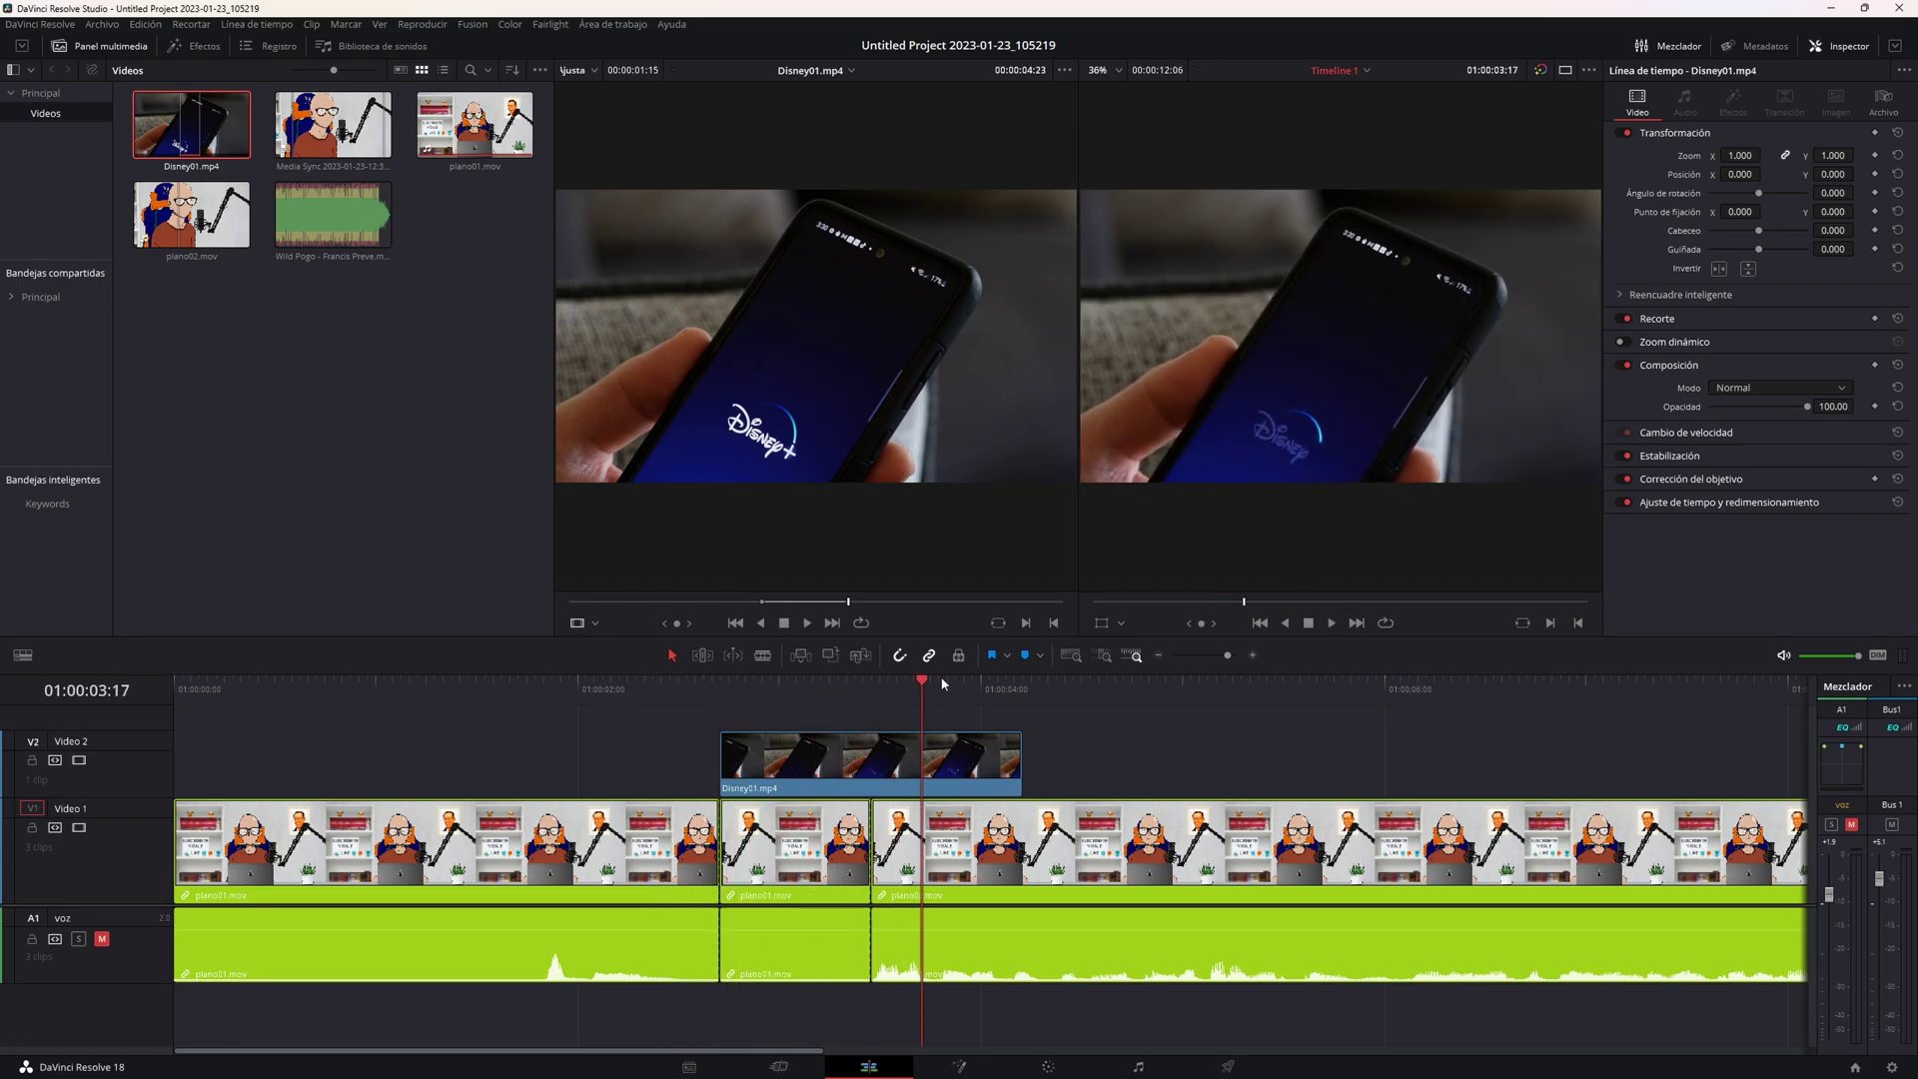
# Scrub to 01:00:03:21, zoom out, and append Disney01 after plano01 using Añadir al final.
pyautogui.moveTo(932, 685); pyautogui.dragTo(956, 682)
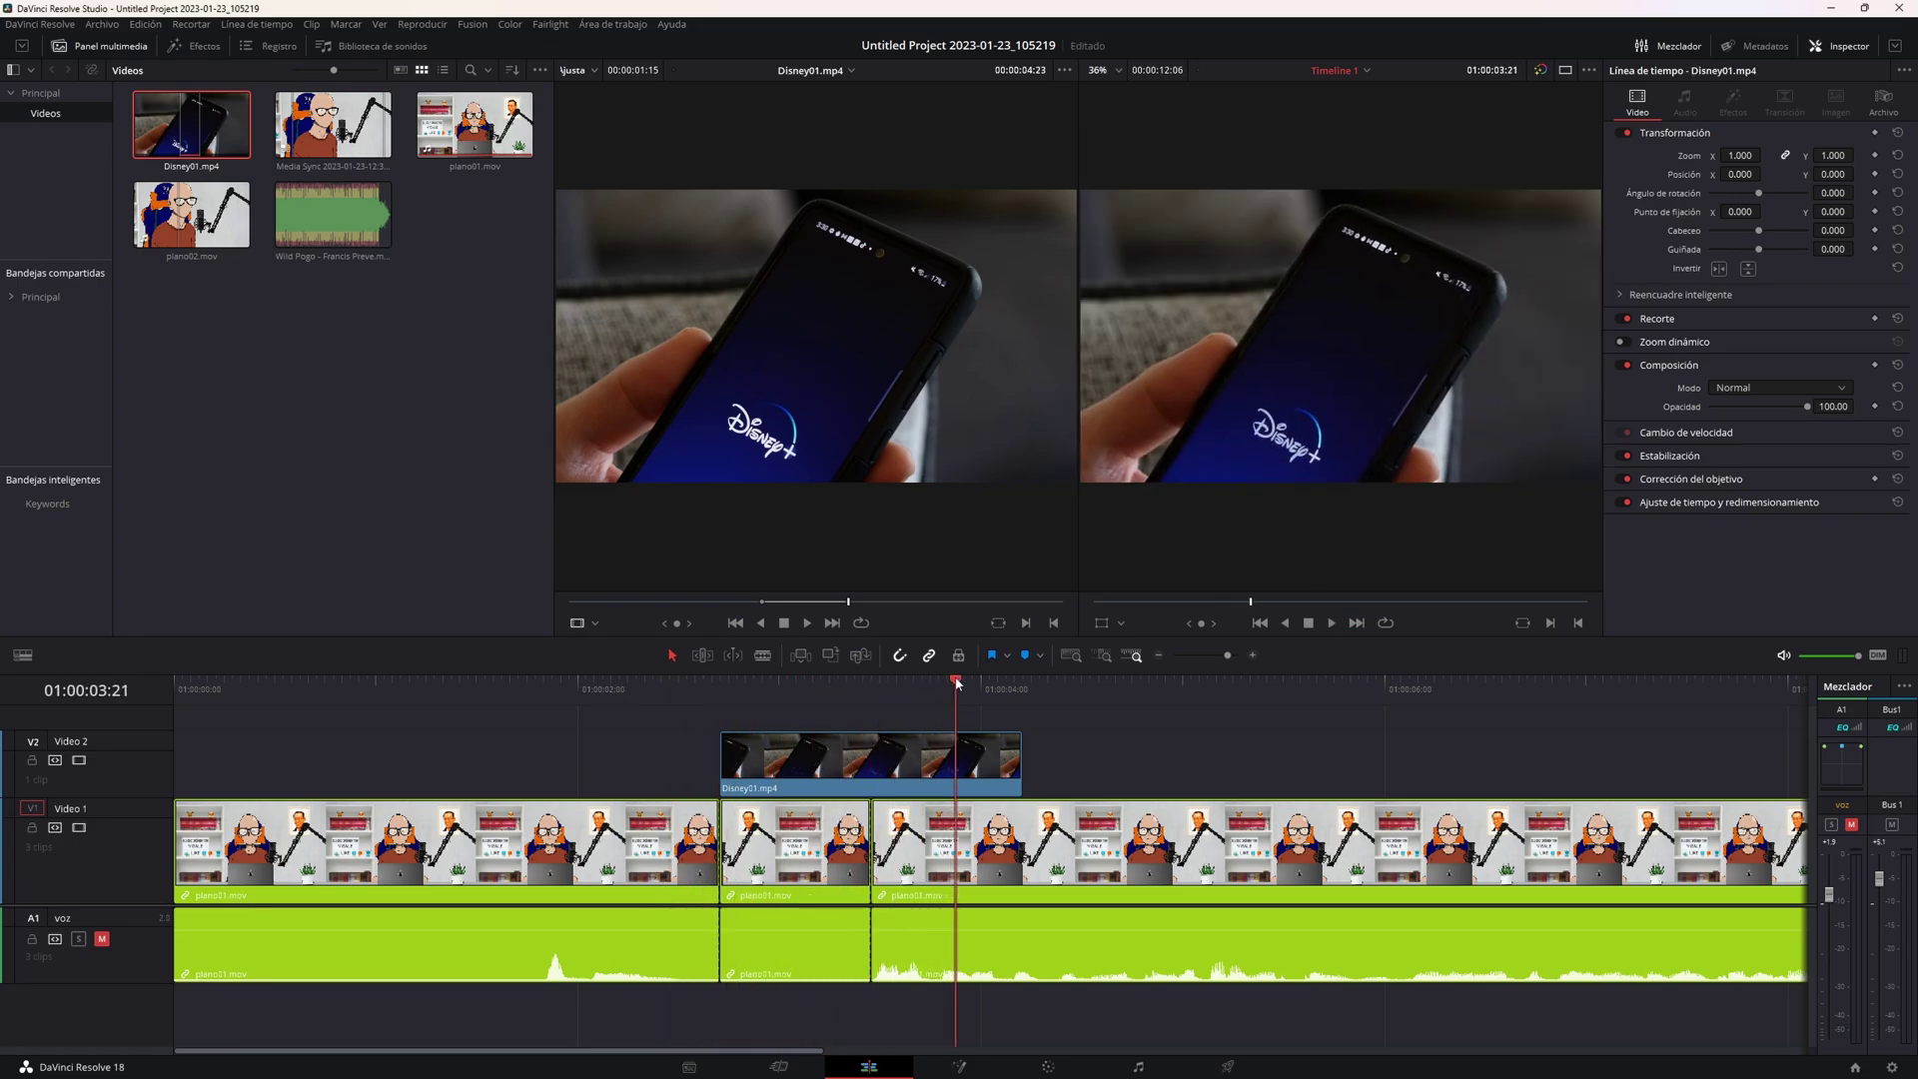
pyautogui.hotkey('ctrl', '-')
pyautogui.moveTo(865, 577)
pyautogui.mouseDown()
pyautogui.moveTo(892, 409)
pyautogui.moveTo(1400, 421)
pyautogui.mouseUp()
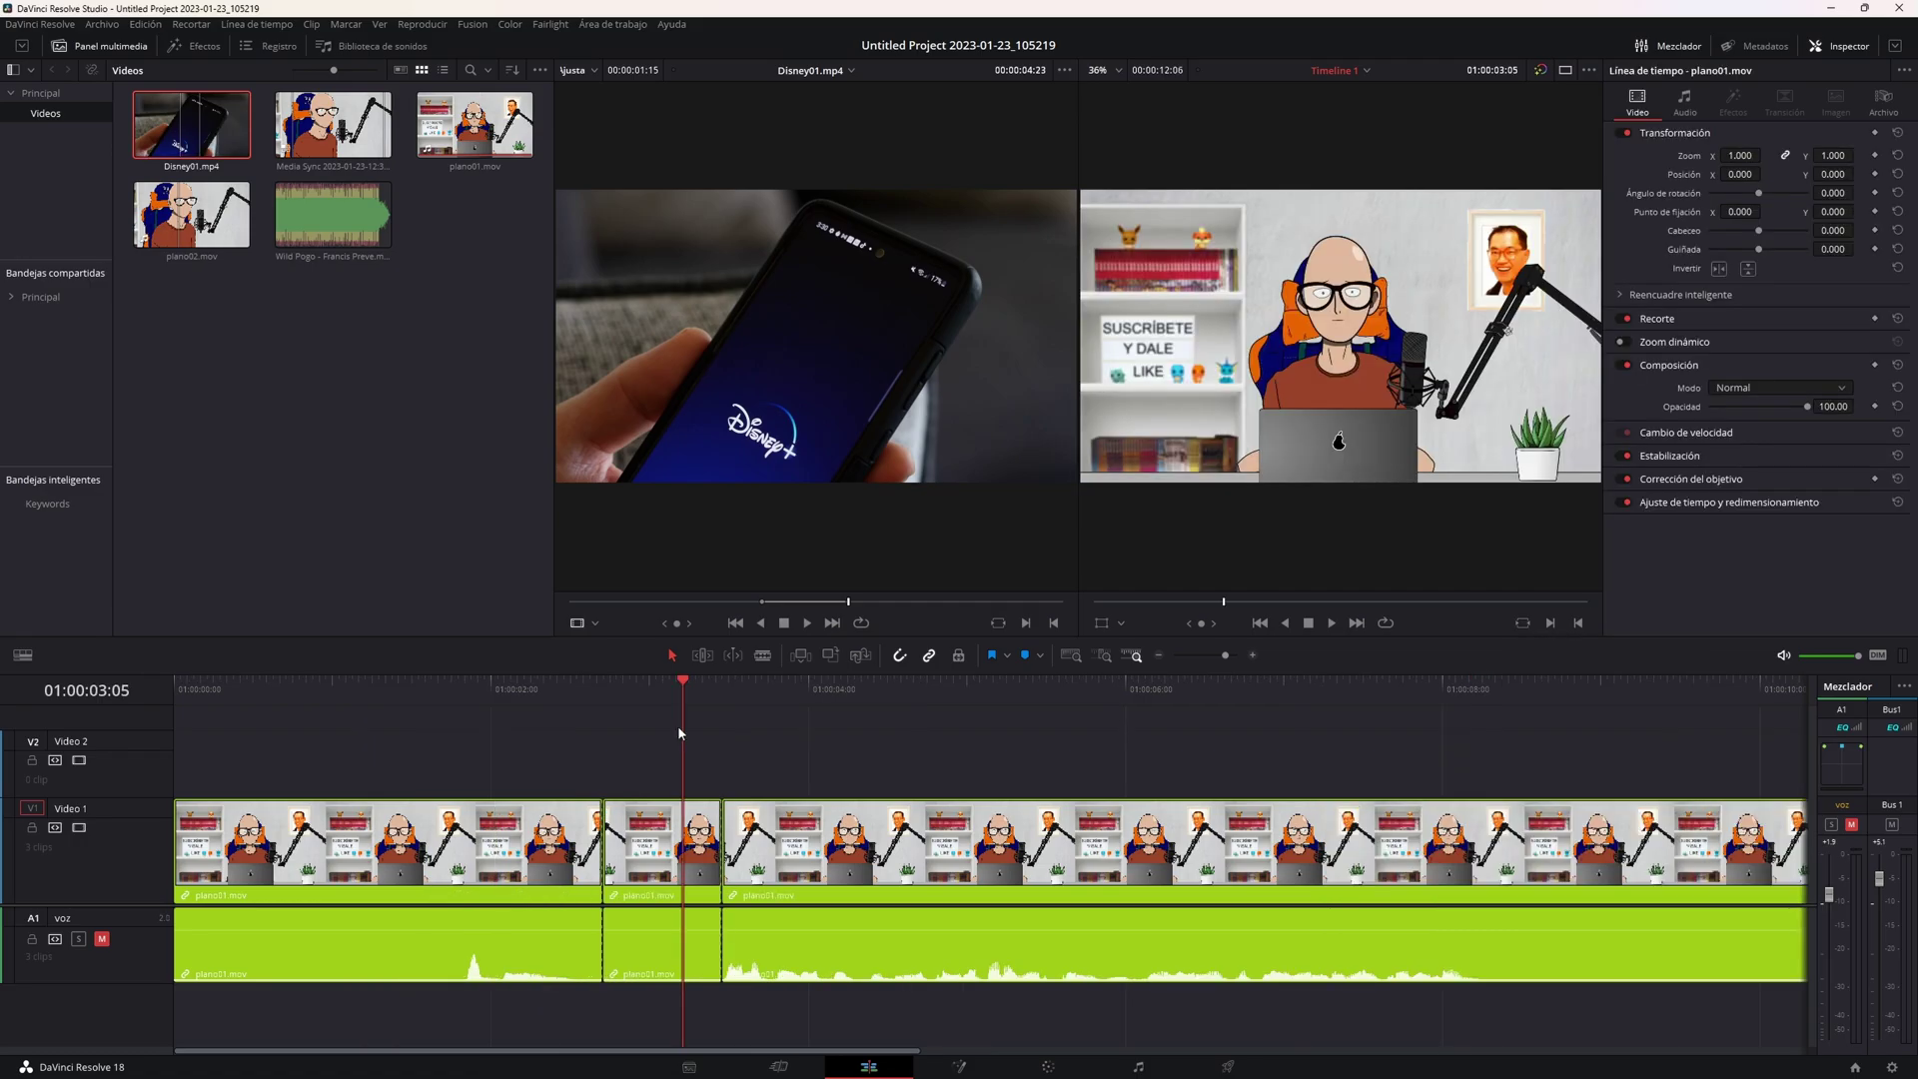
# Try inserting Disney01 at the 01:00:02:17 cut with Insert (F9), then undo it.
pyautogui.click(604, 707)
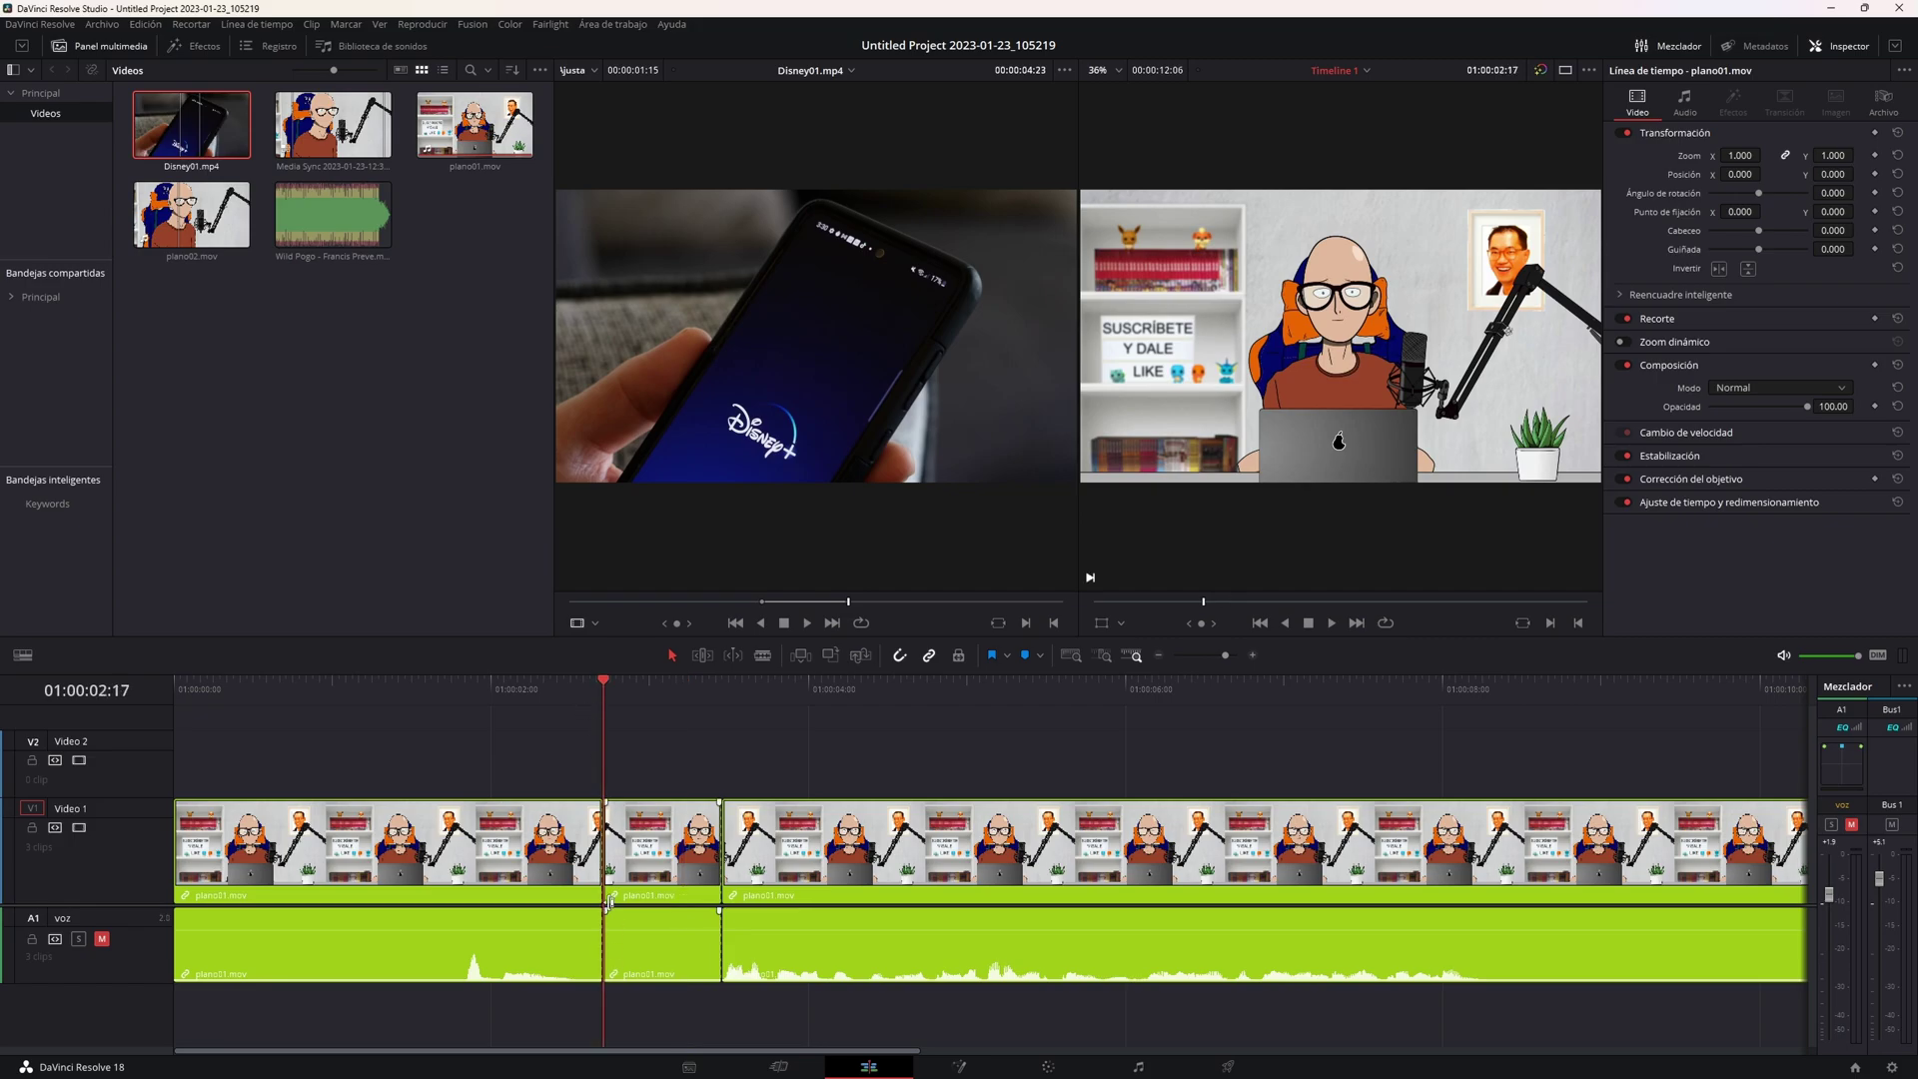
pyautogui.click(614, 869)
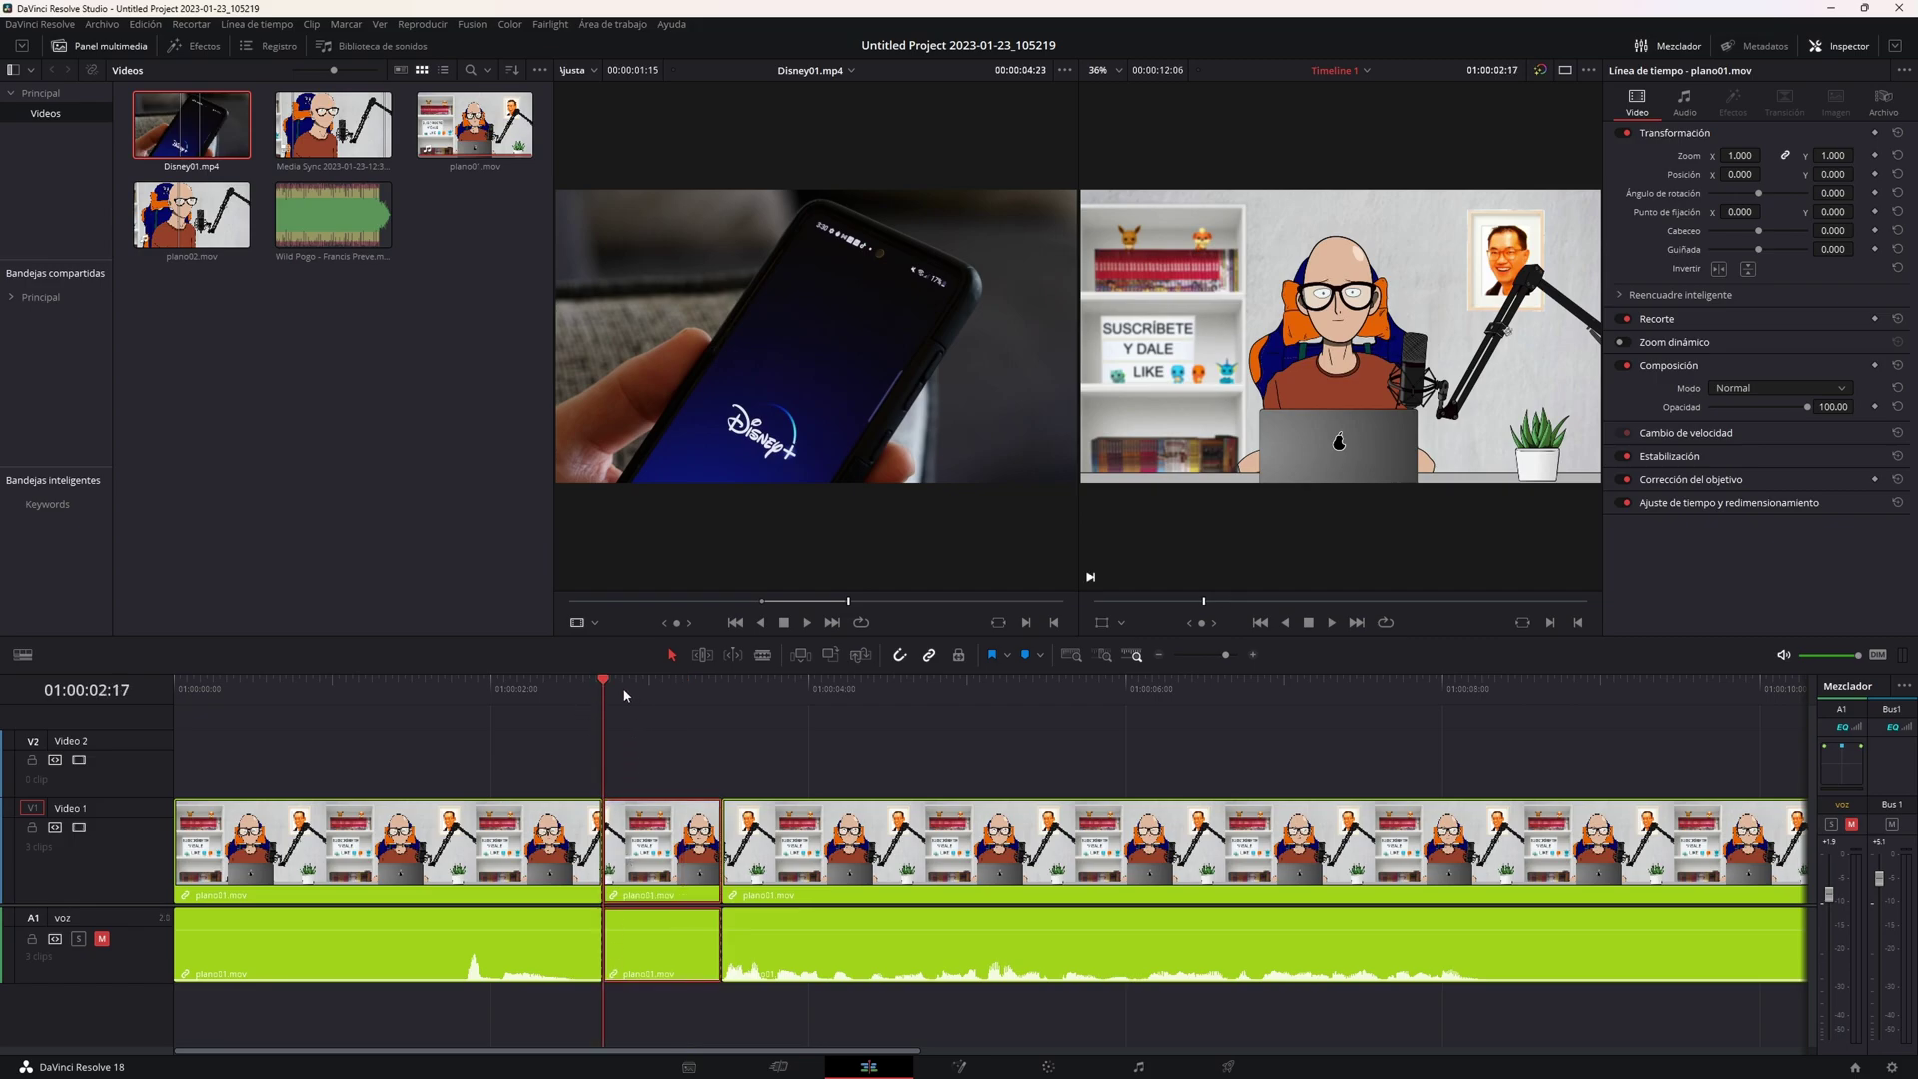
pyautogui.press('F9')
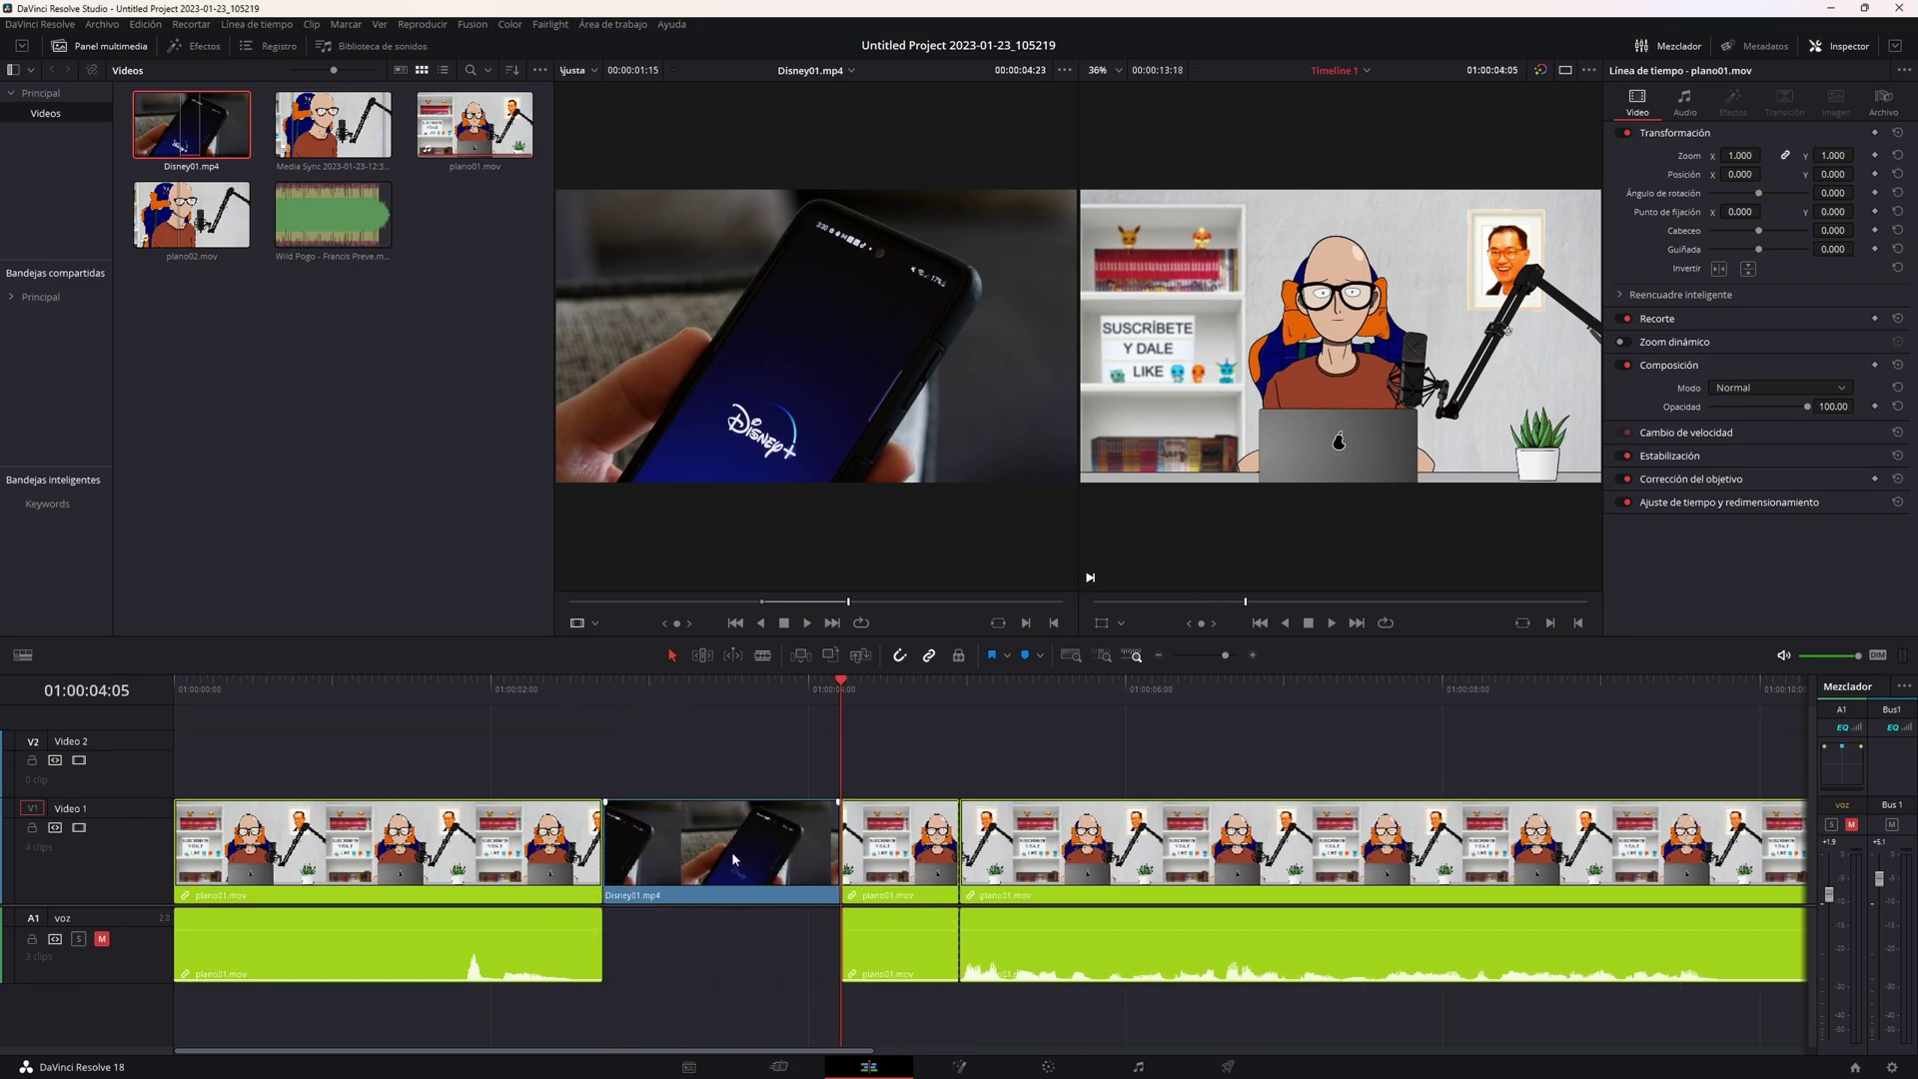
pyautogui.hotkey('ctrl', 'z')
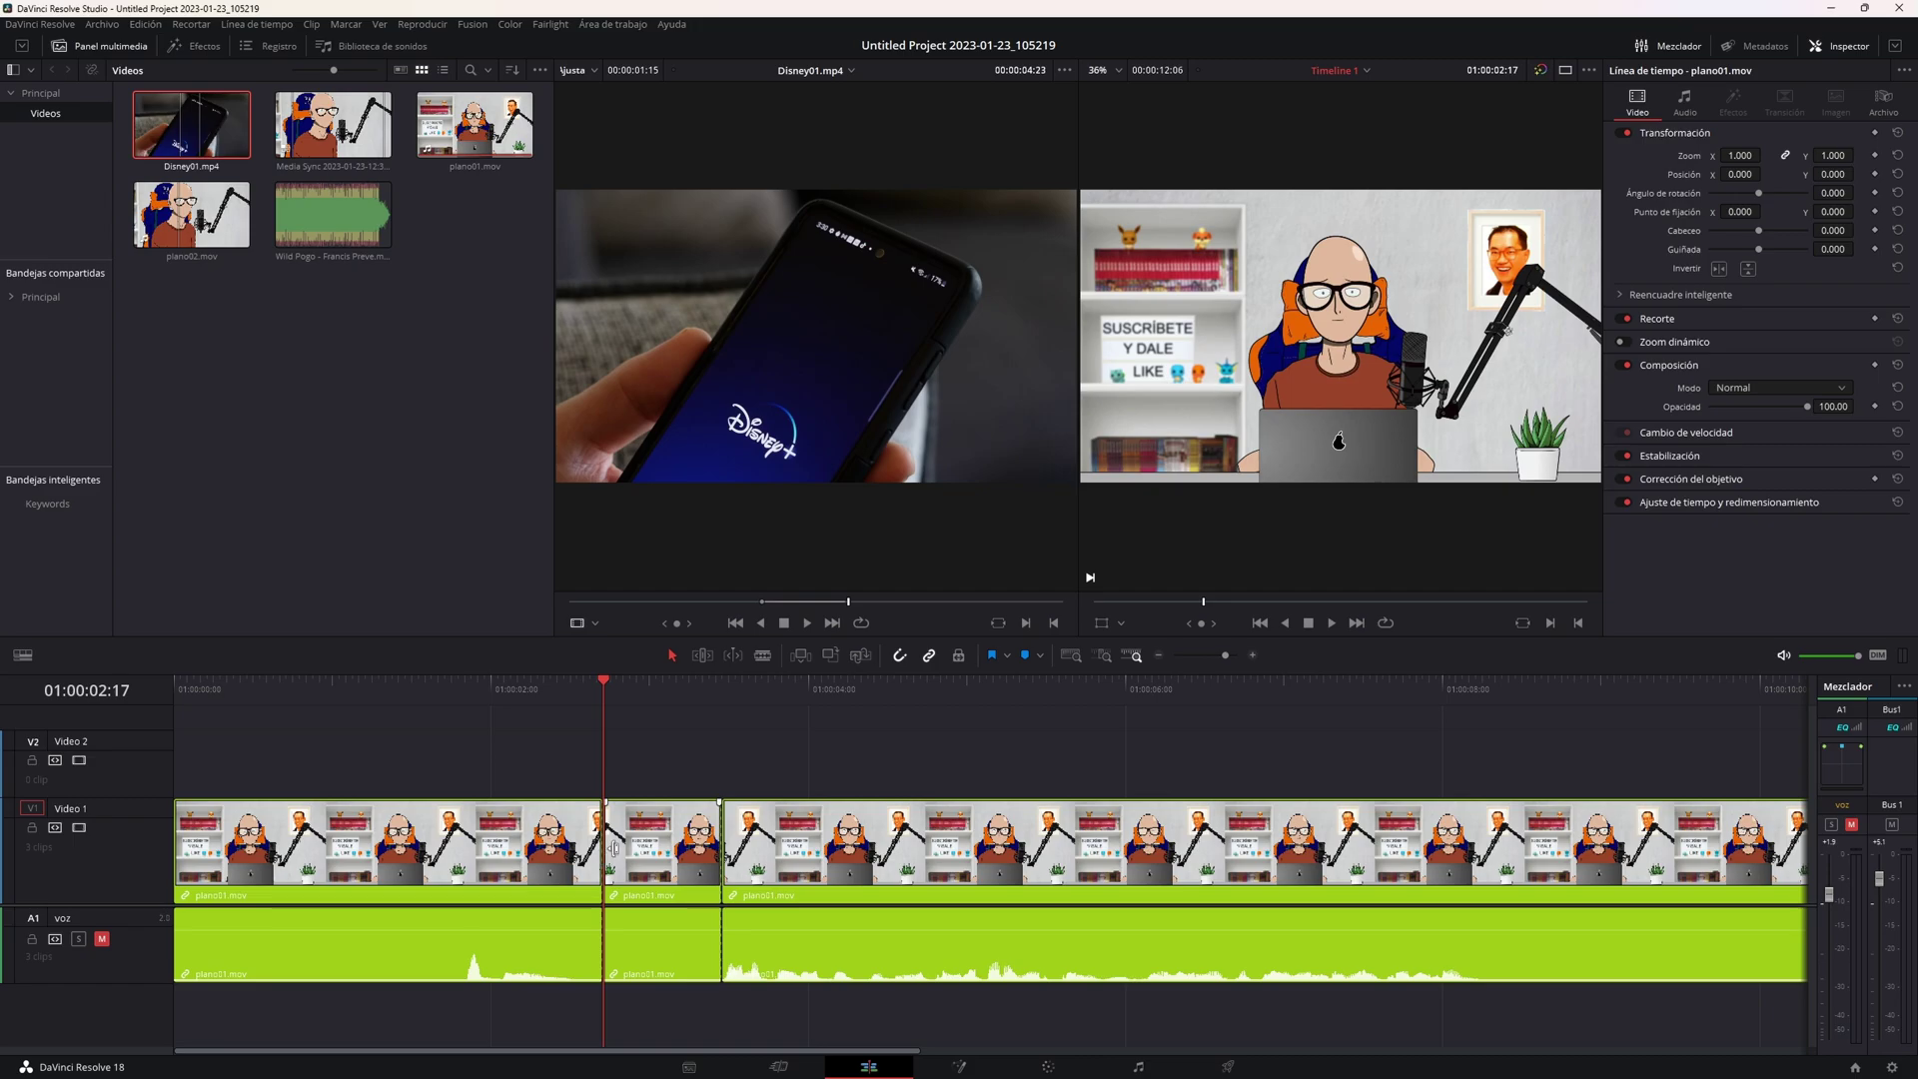
# Try overwriting Video 1 with Disney01 (F10), undo it, and cue the Disney01 source later.
pyautogui.press('F10')
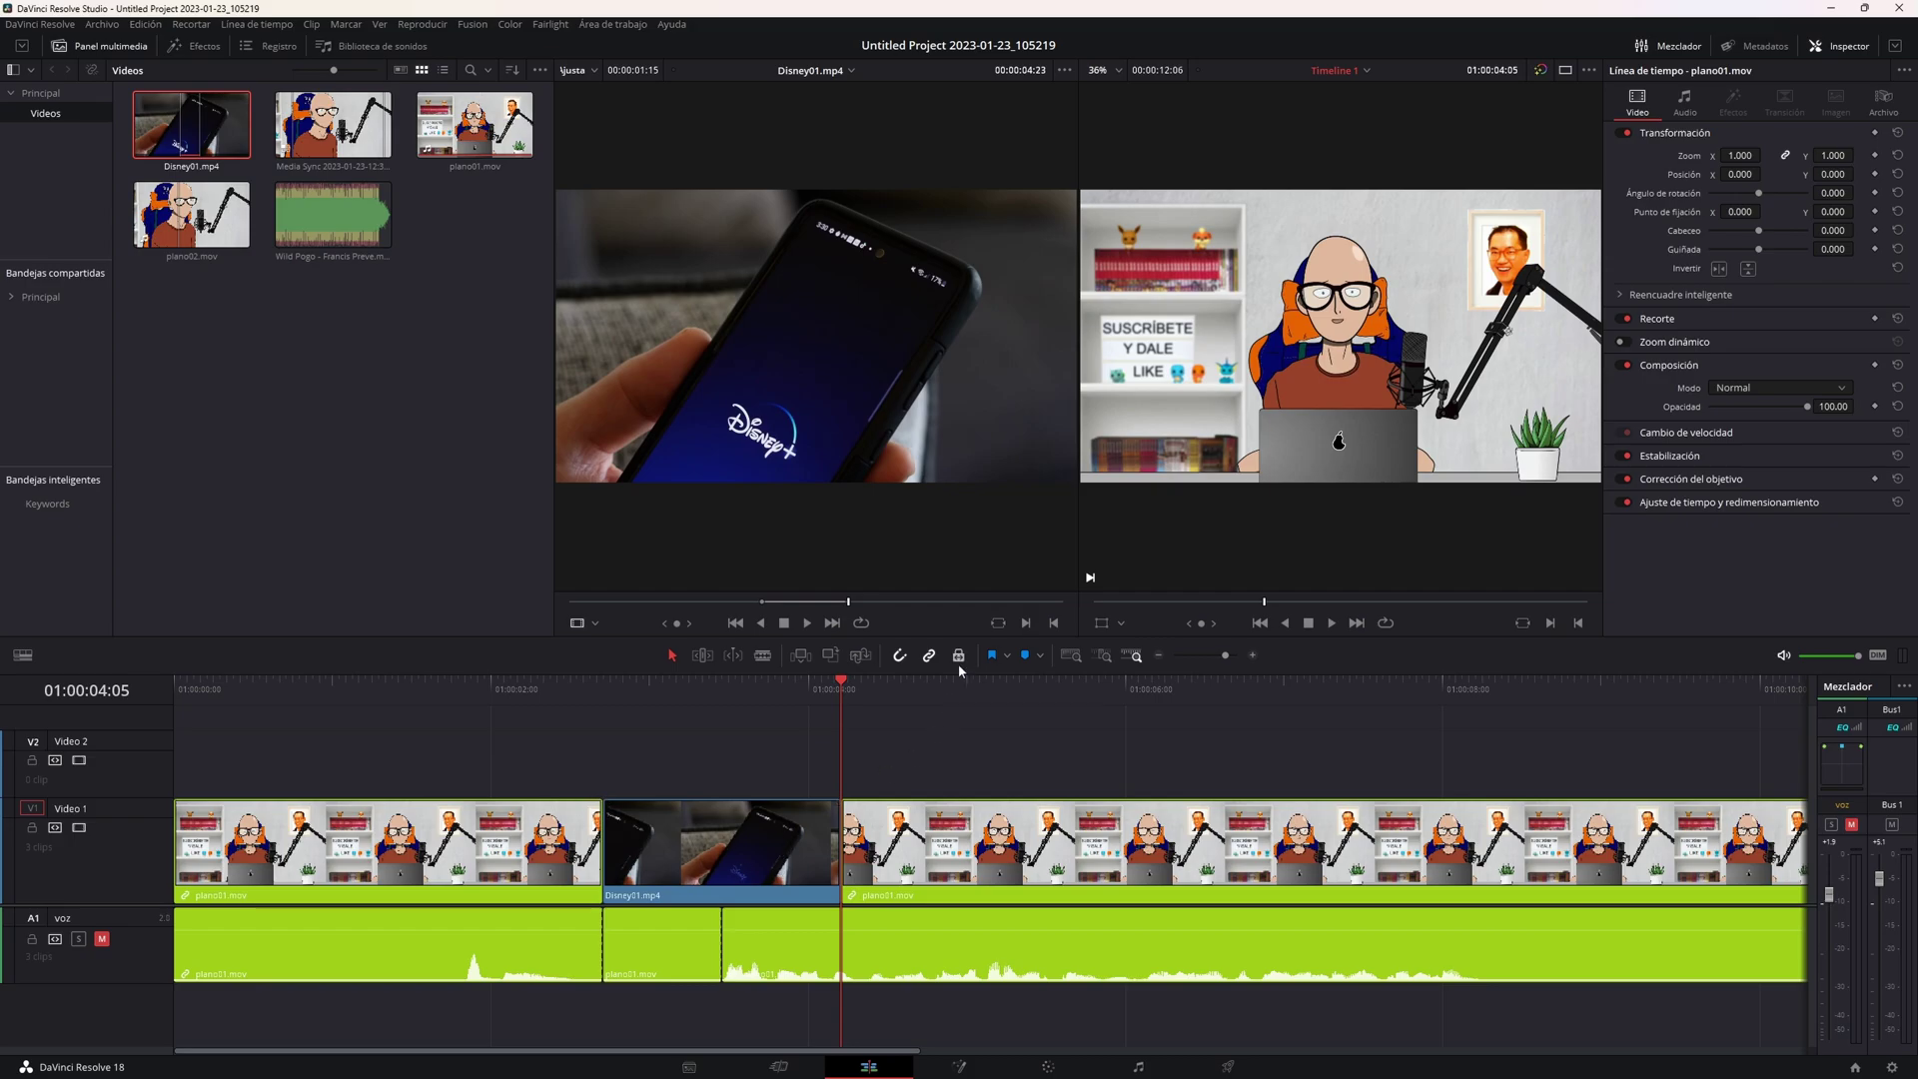
pyautogui.hotkey('ctrl', 'z')
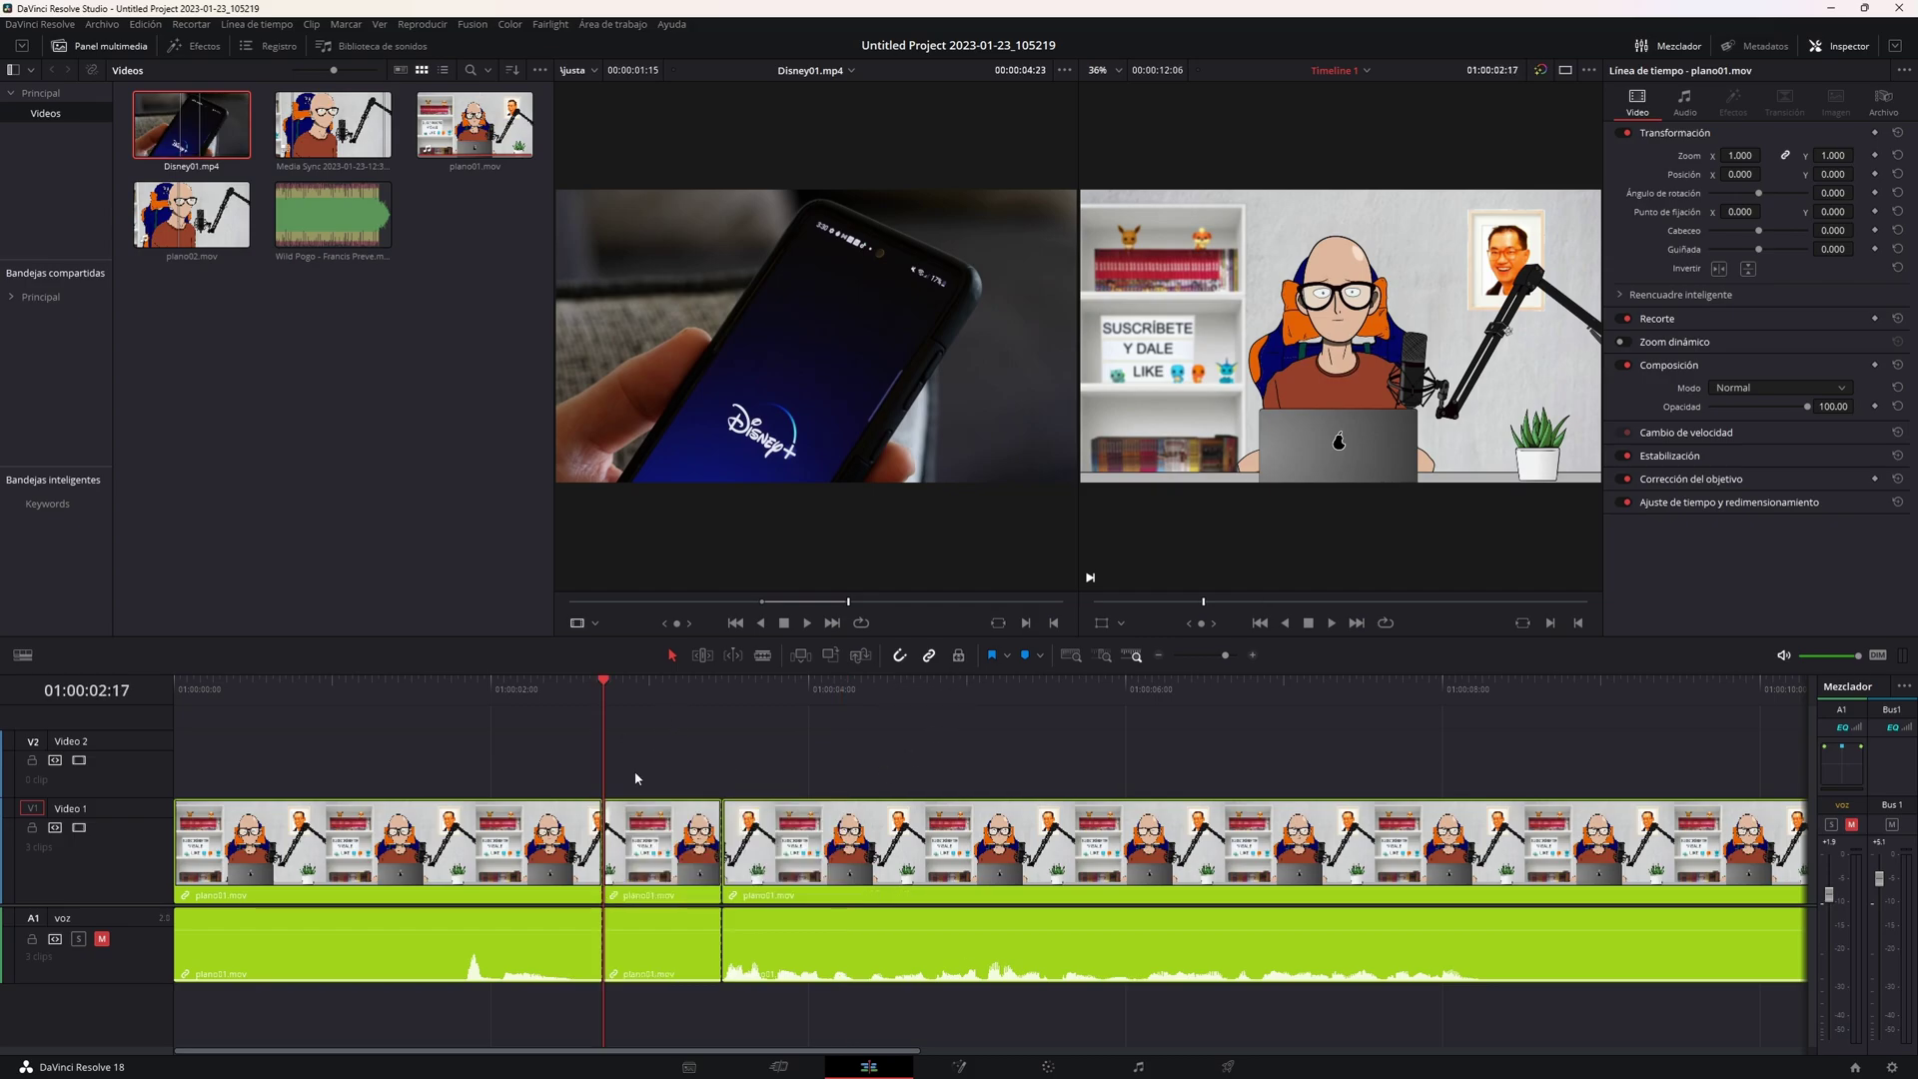
pyautogui.click(624, 857)
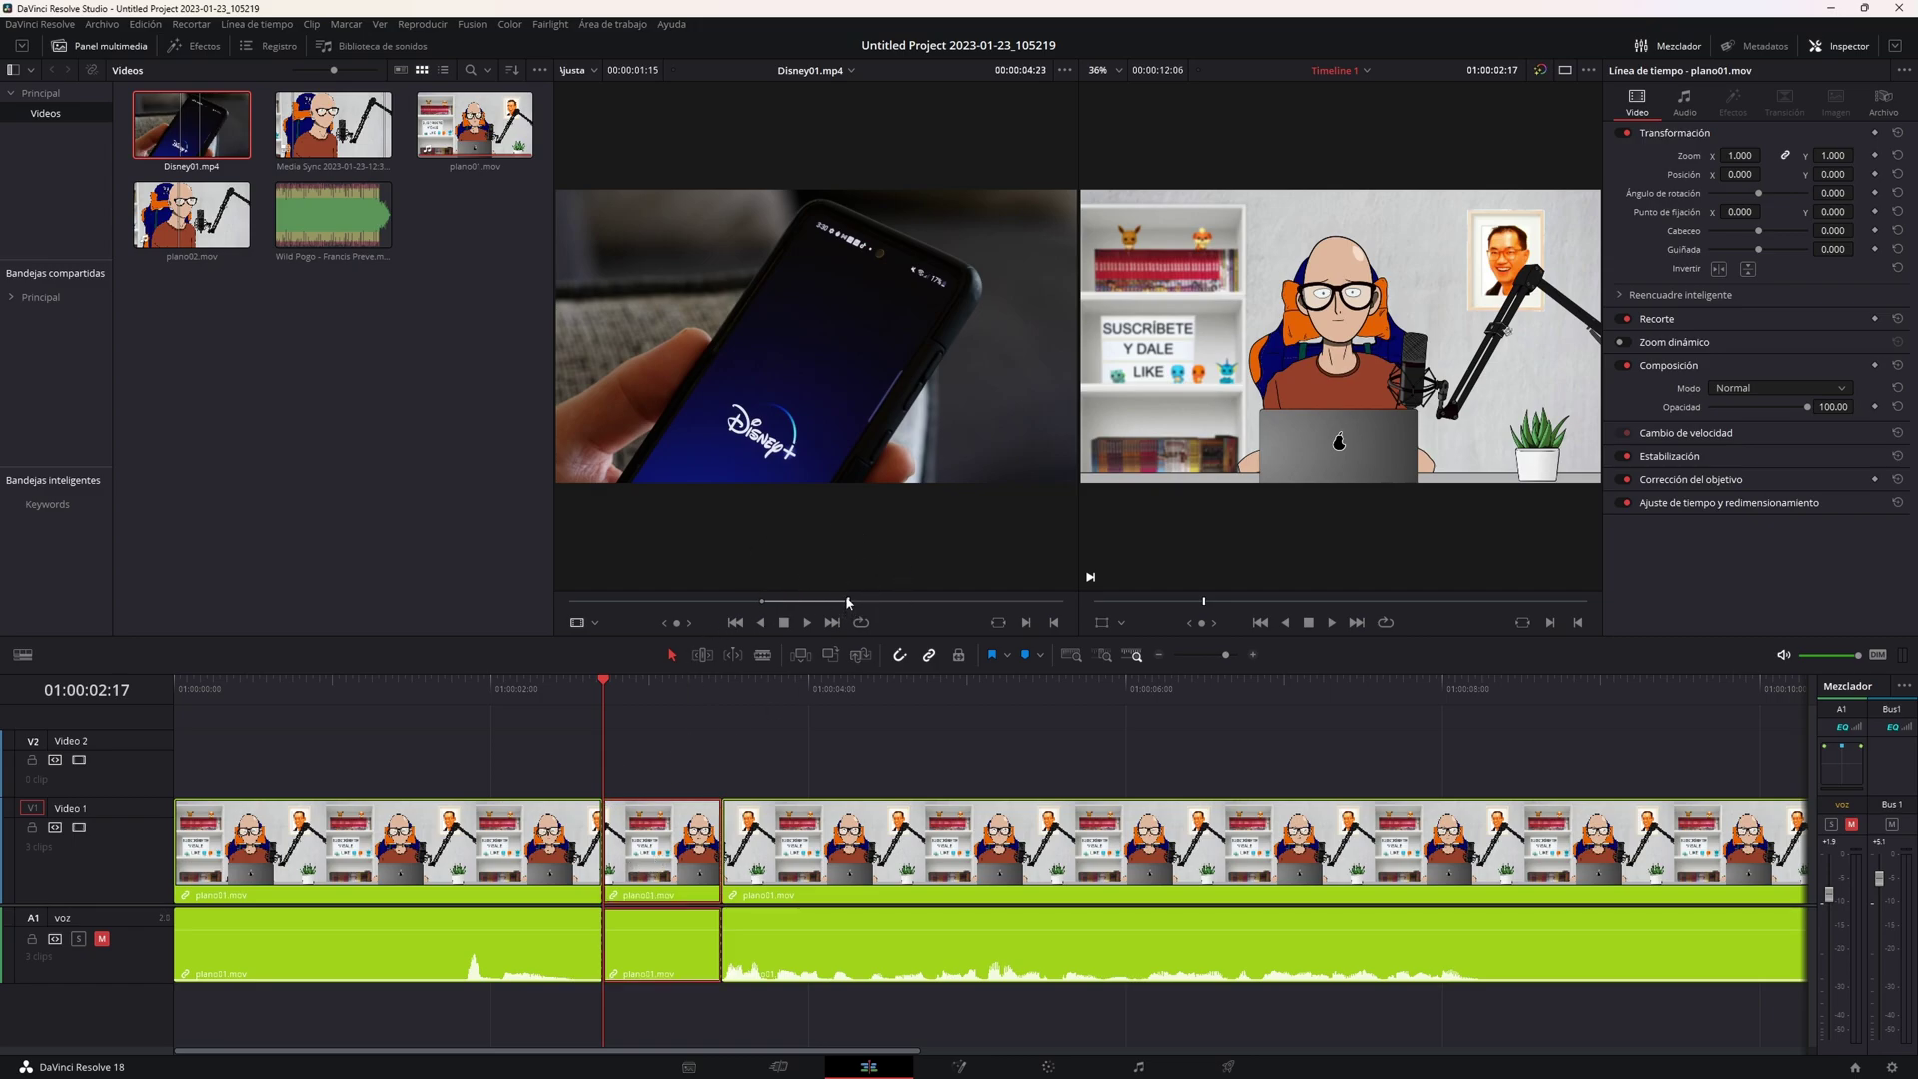
pyautogui.moveTo(848, 600); pyautogui.dragTo(1048, 606)
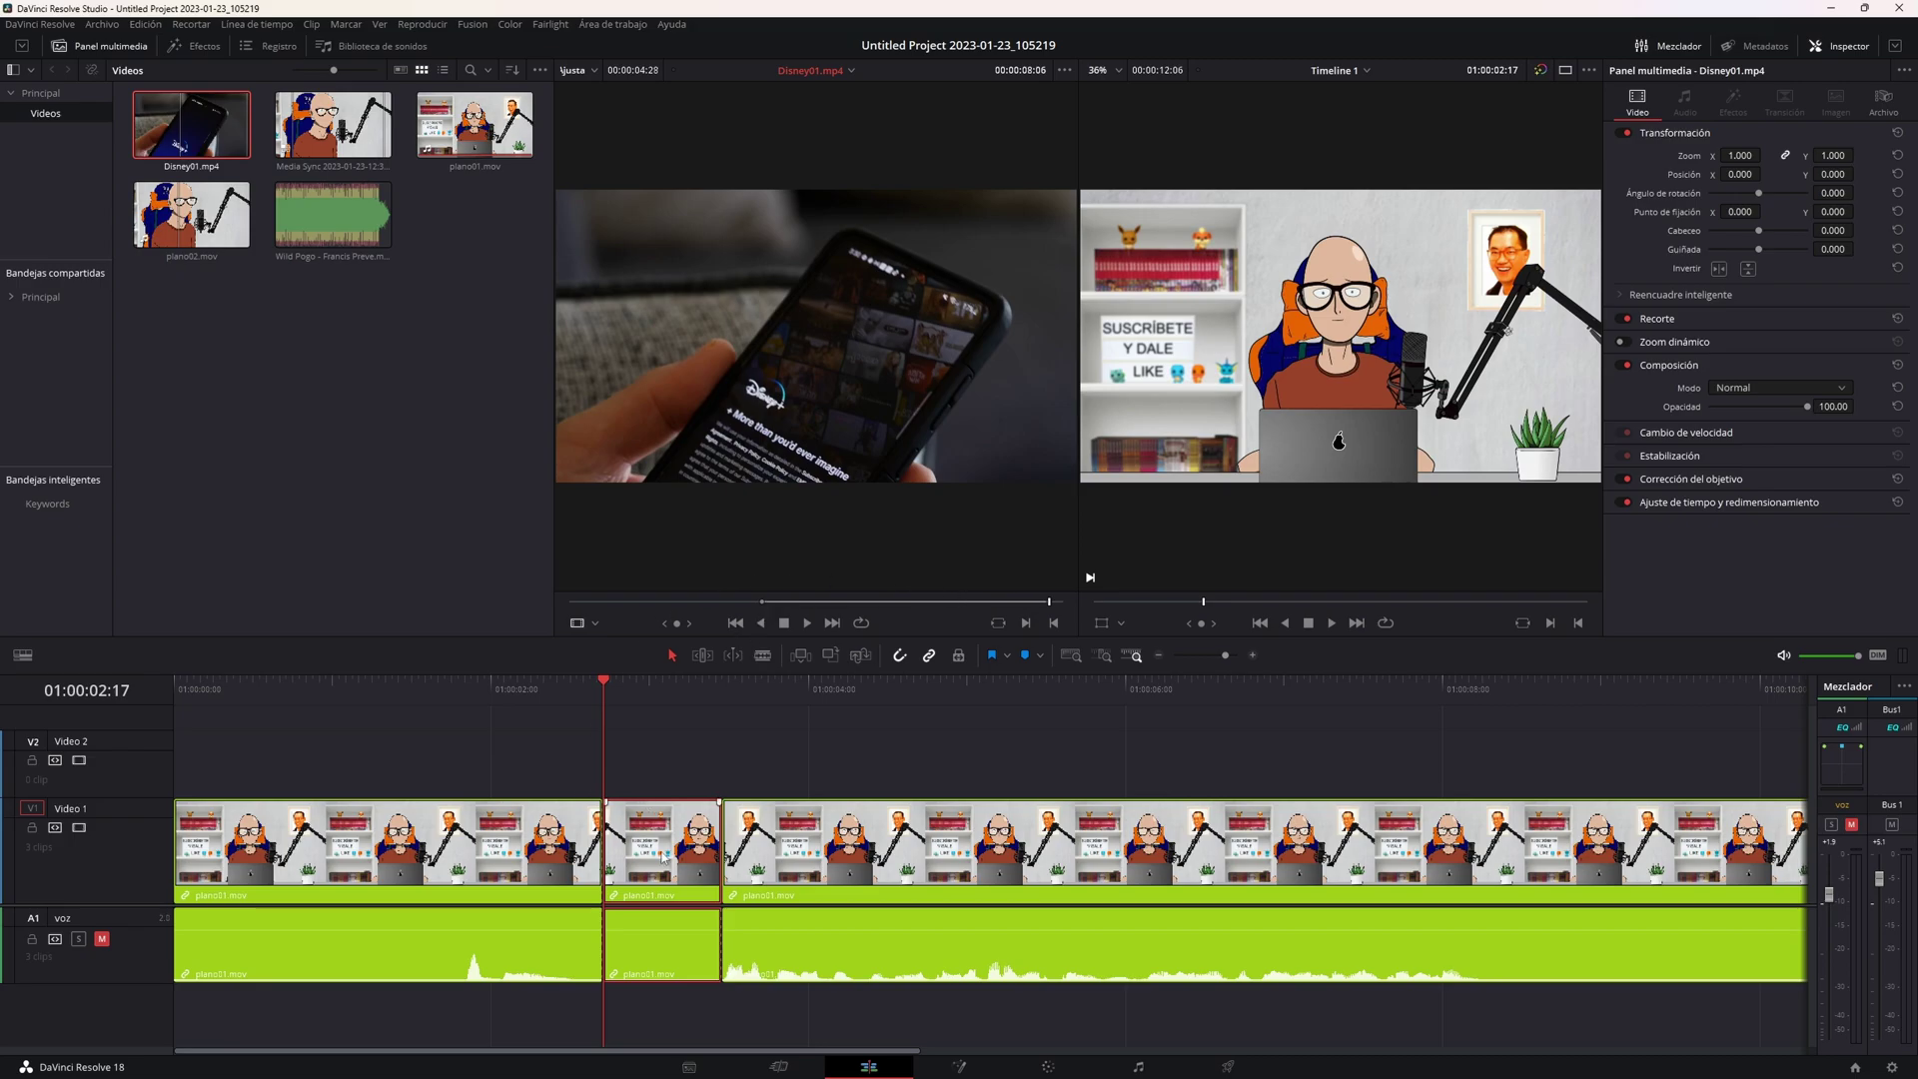
# Swap the selected middle plano01 piece for Disney01 with Replace (F11) and zoom out.
pyautogui.click(801, 721)
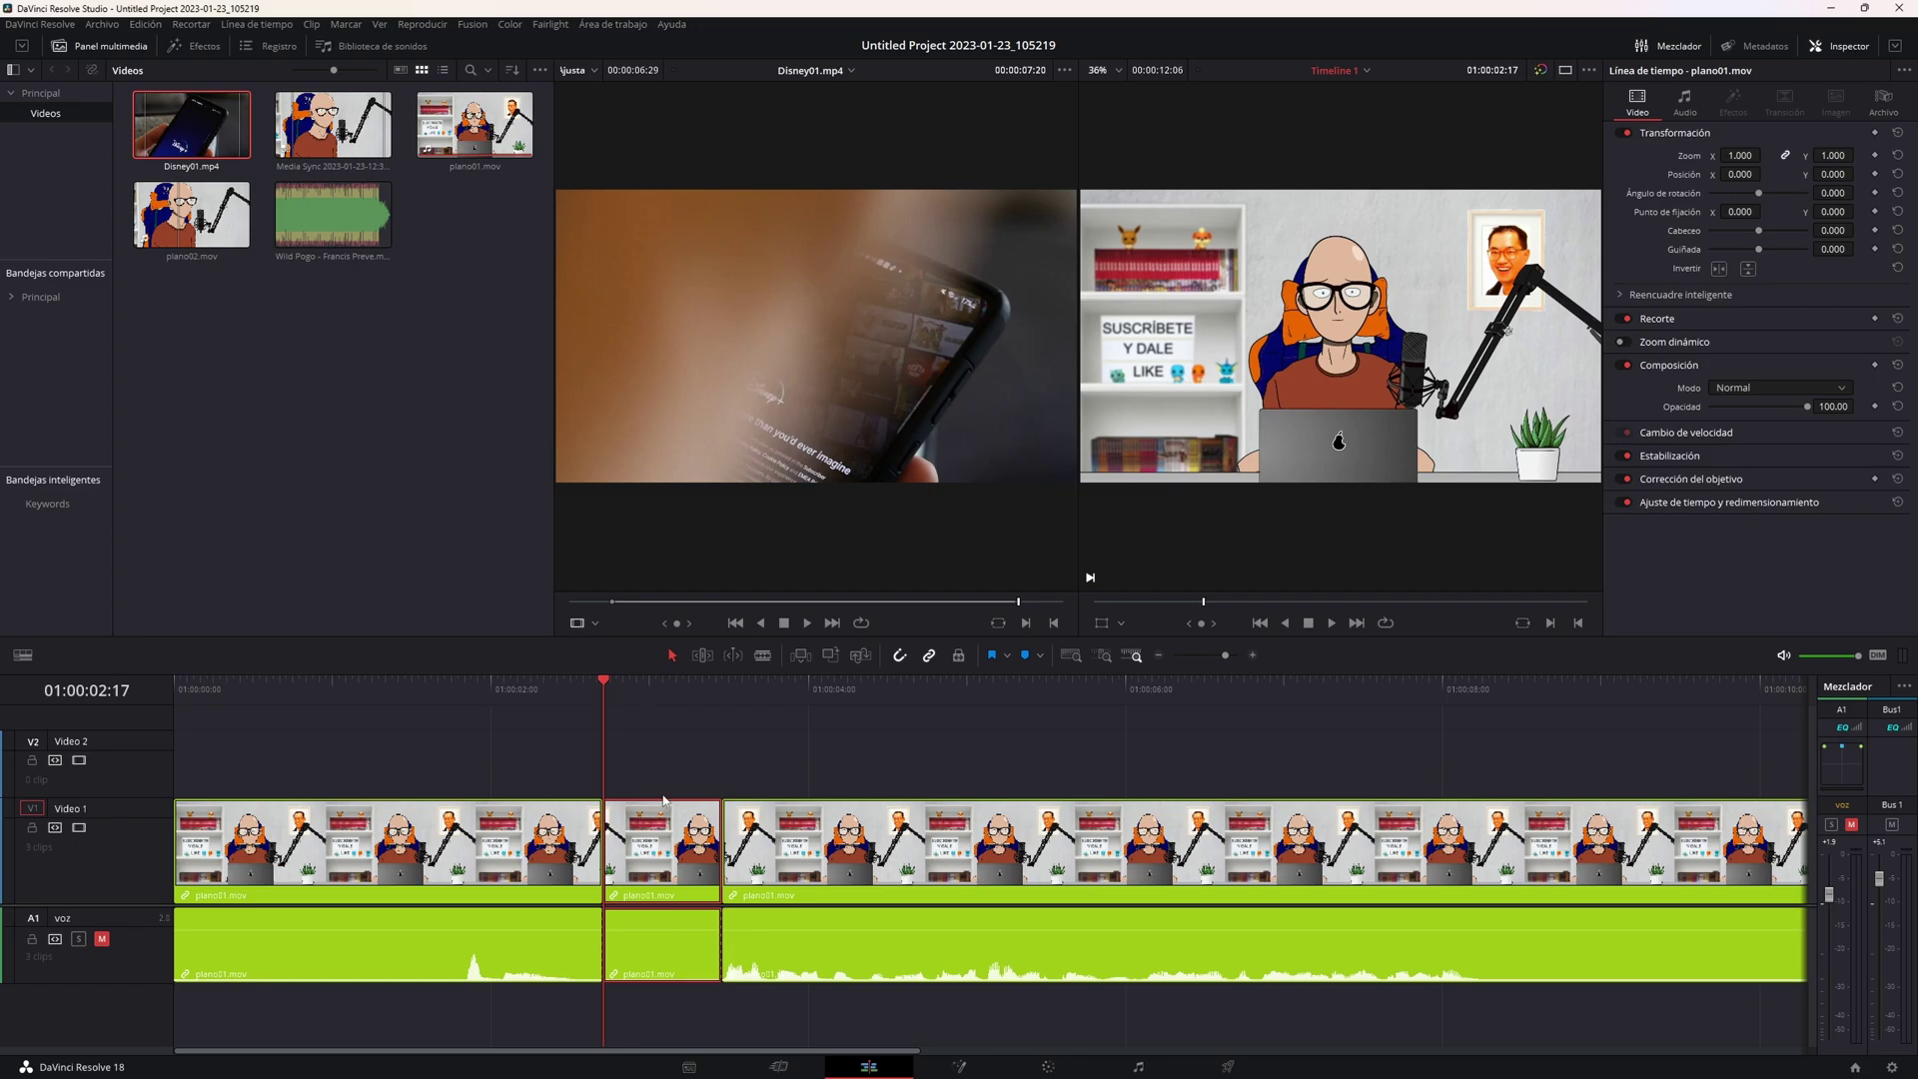
pyautogui.press('F11')
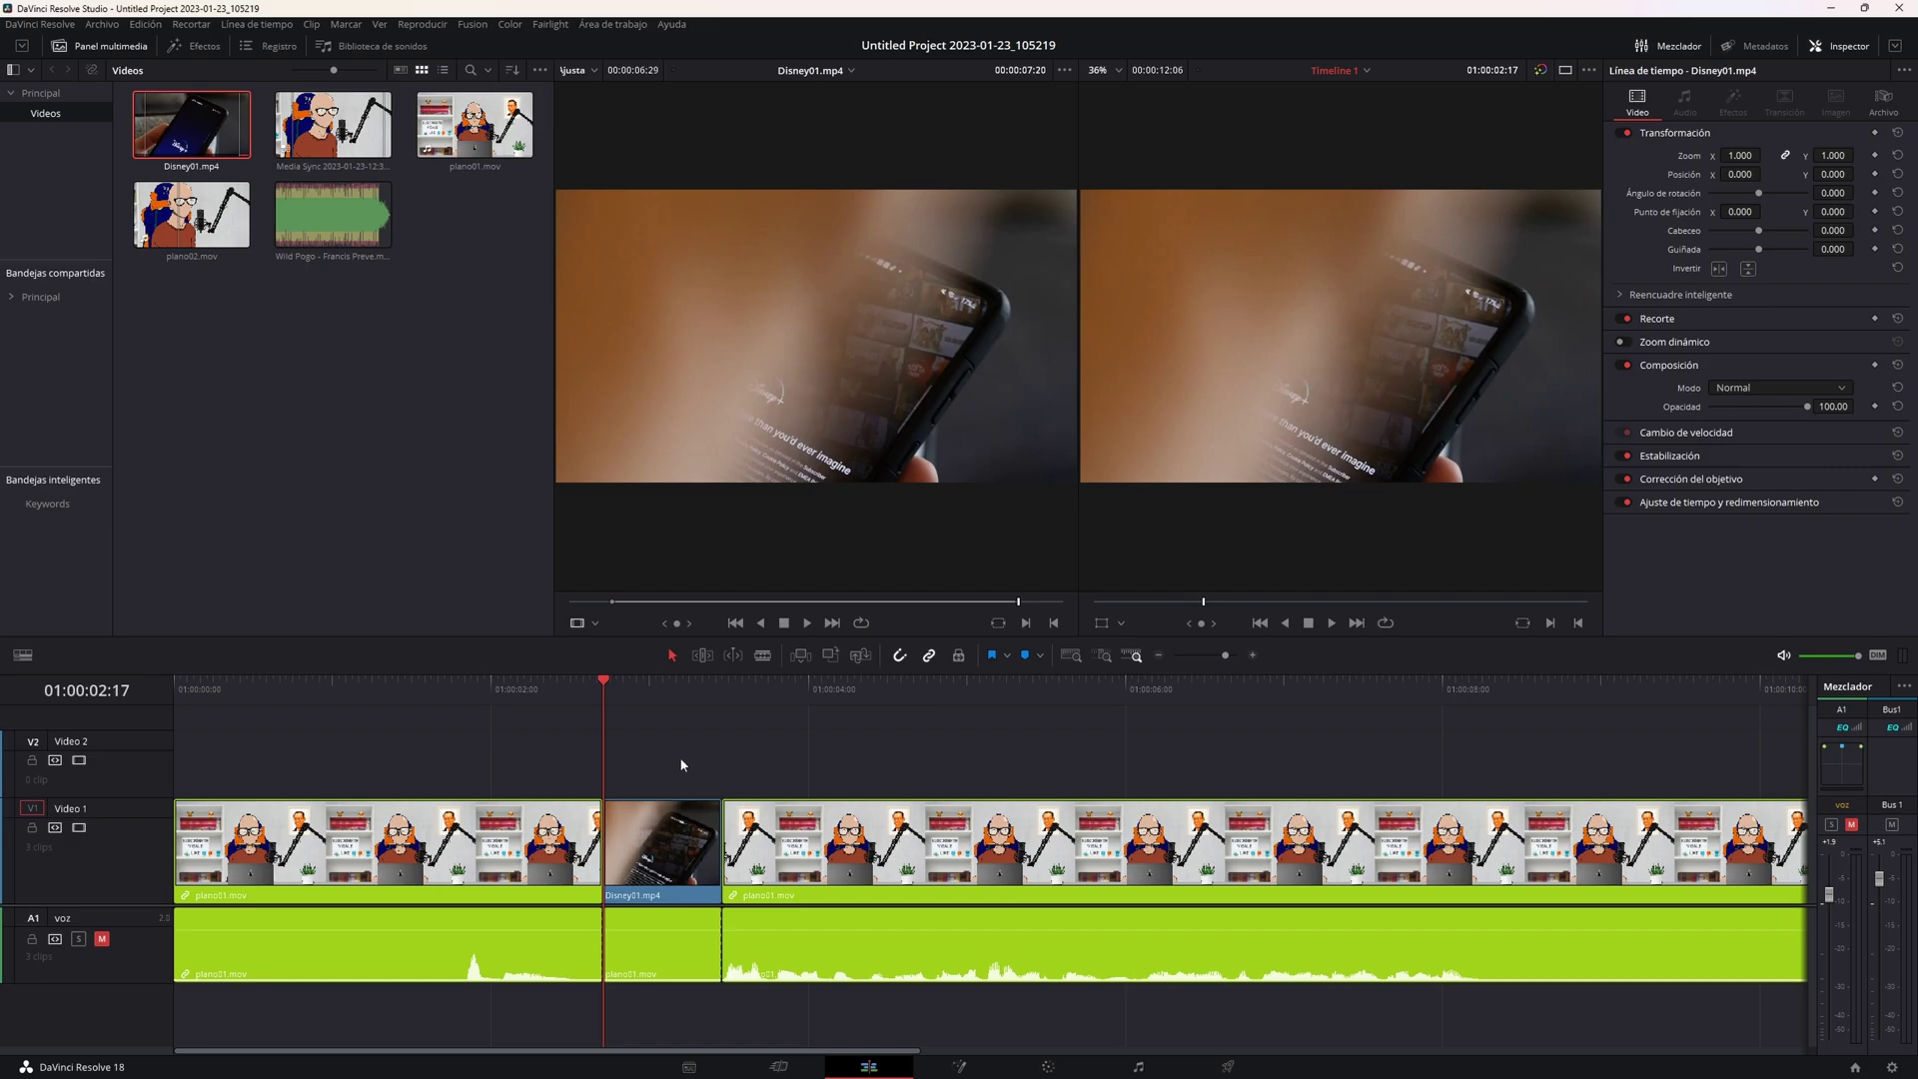
pyautogui.scroll(-1, 1233, 756)
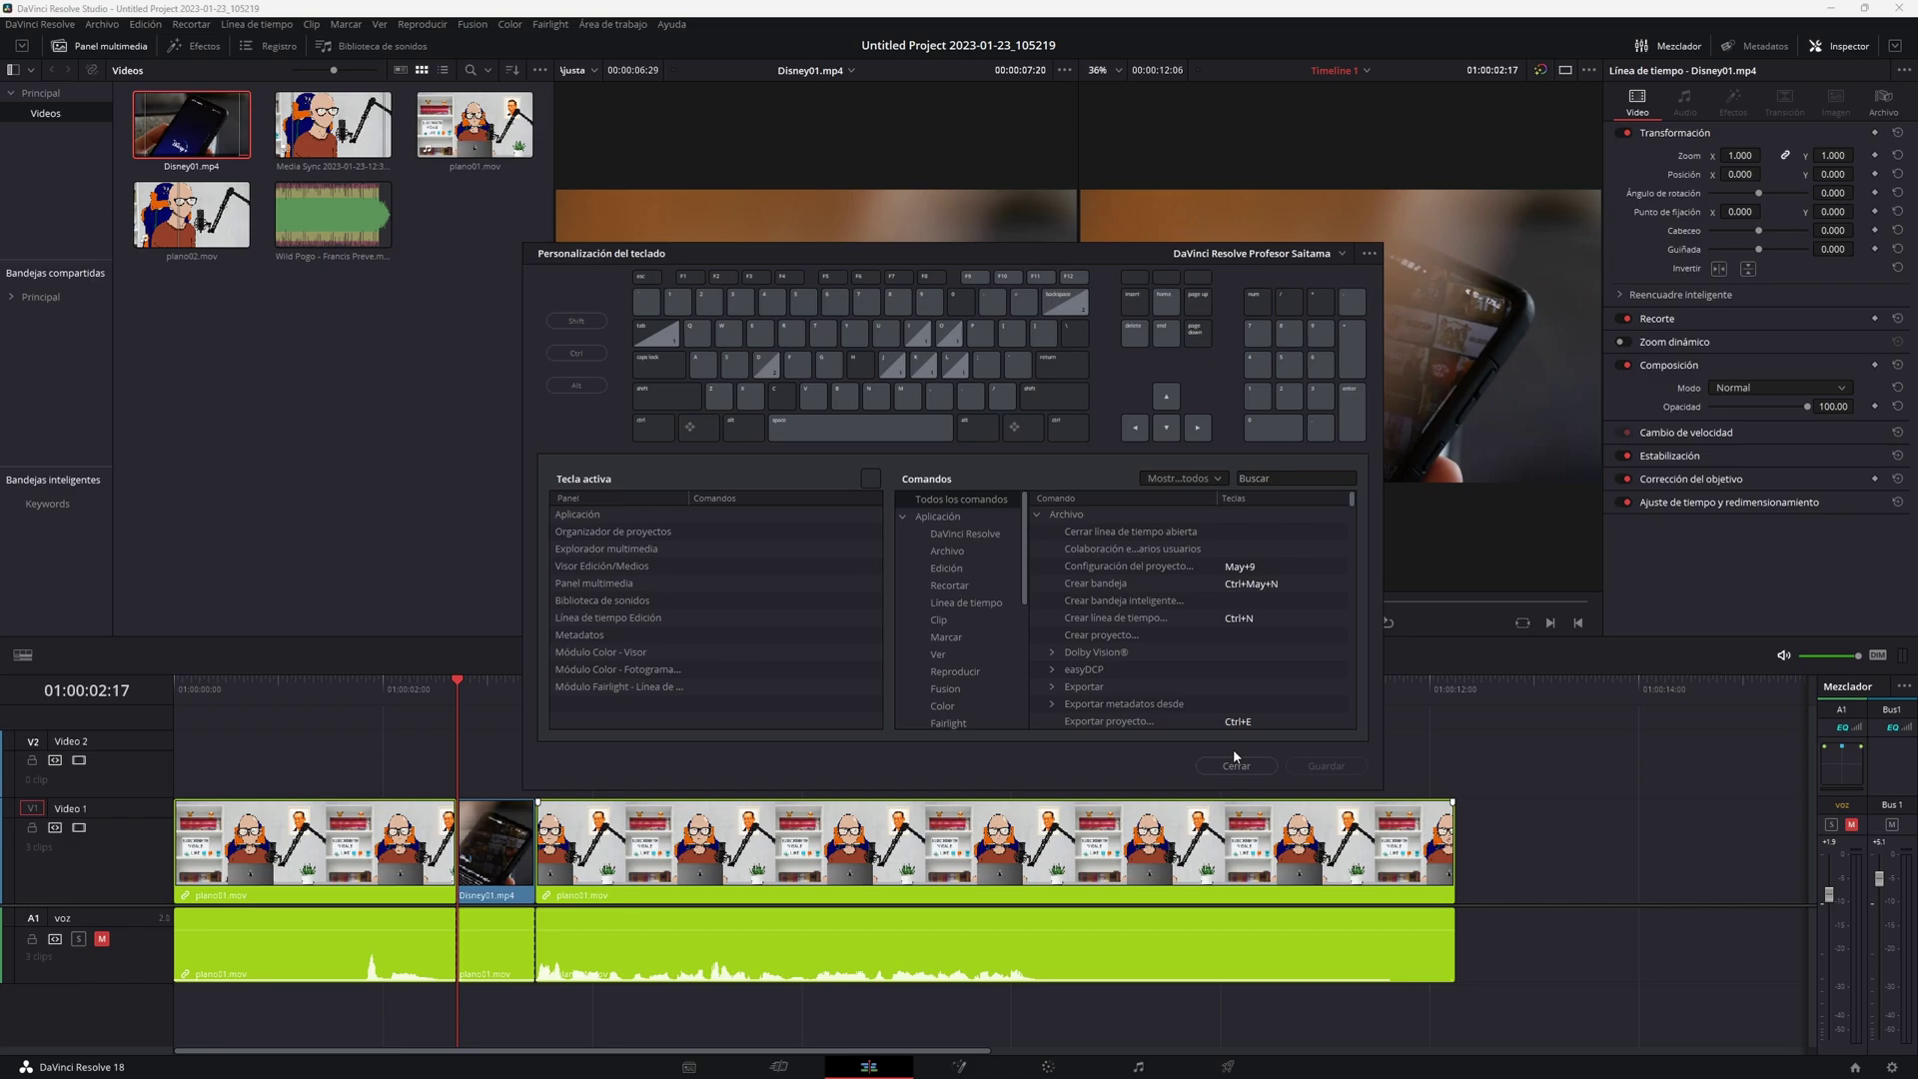
# Close and reopen Keyboard Customization, close it again, and put the playhead at 01:00:04:02.
pyautogui.click(1236, 764)
pyautogui.click(42, 26)
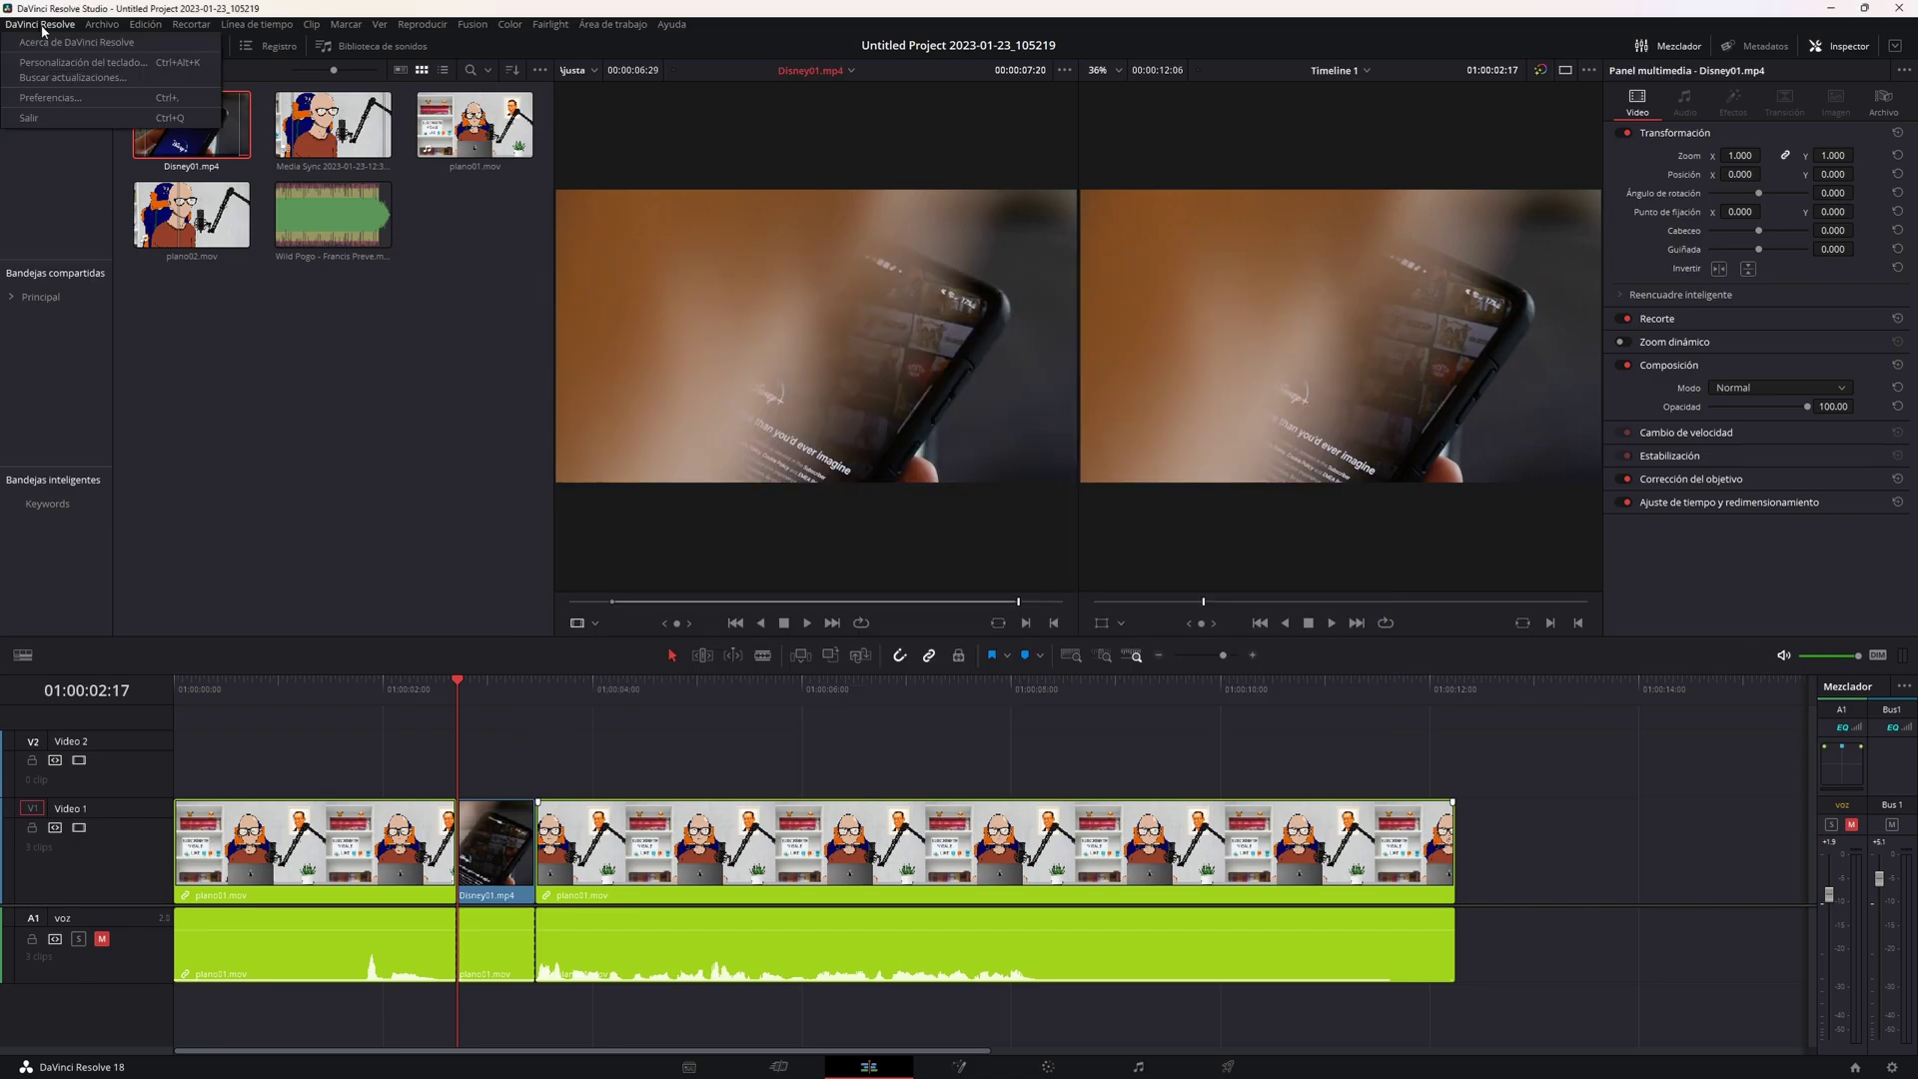
pyautogui.click(62, 64)
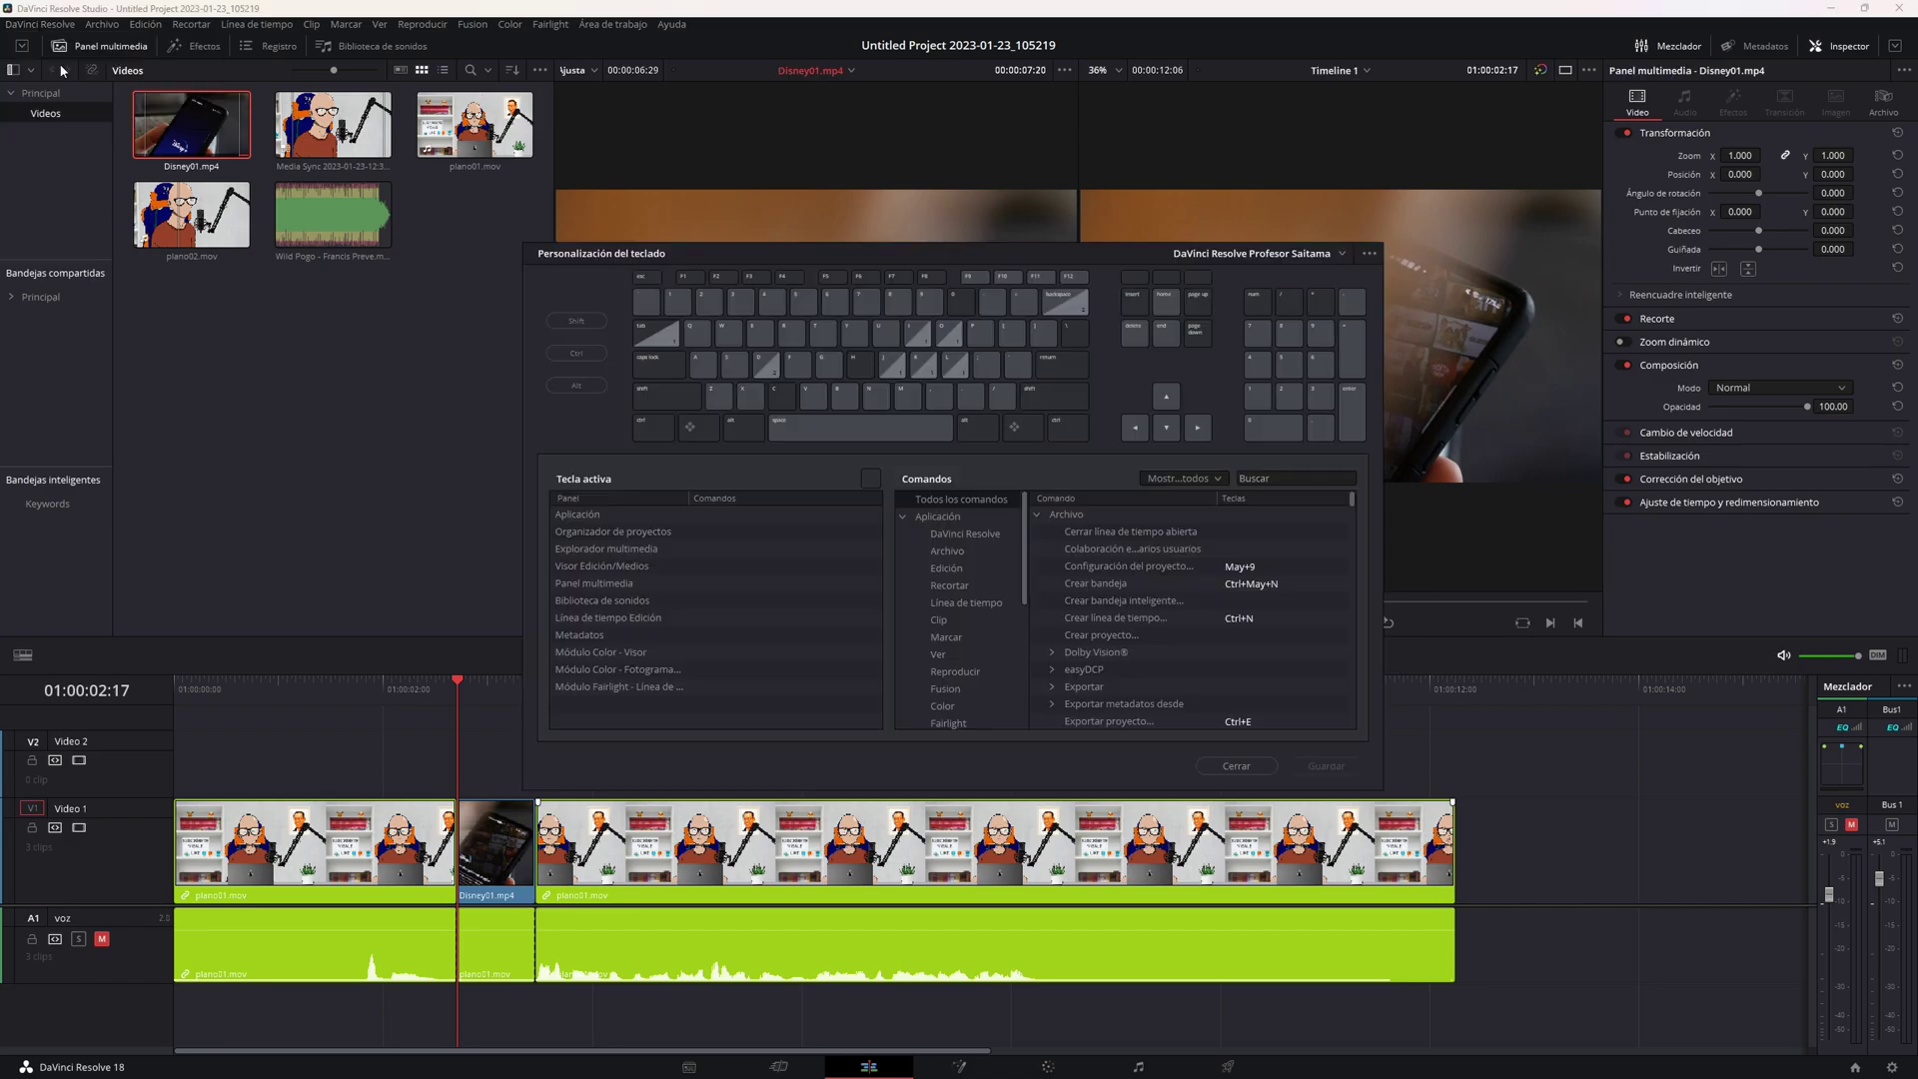
pyautogui.click(1239, 767)
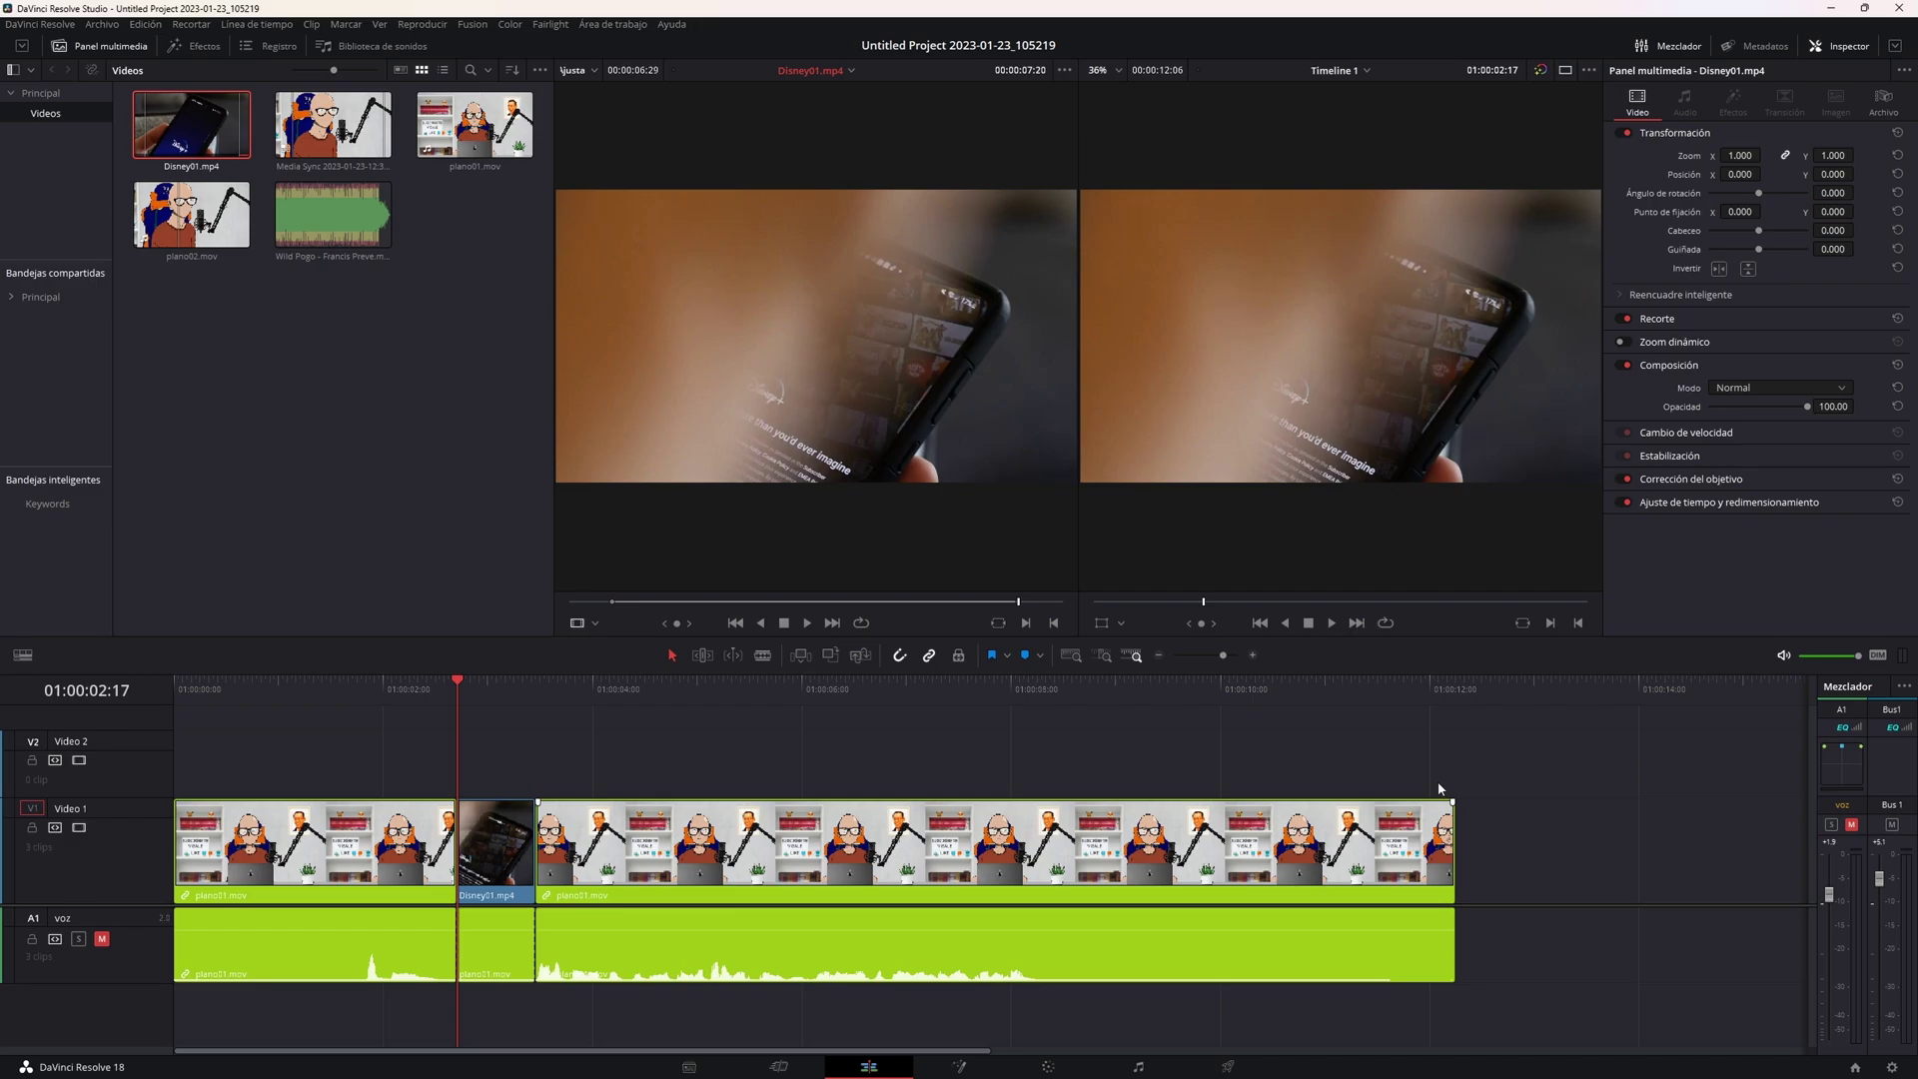
pyautogui.click(601, 689)
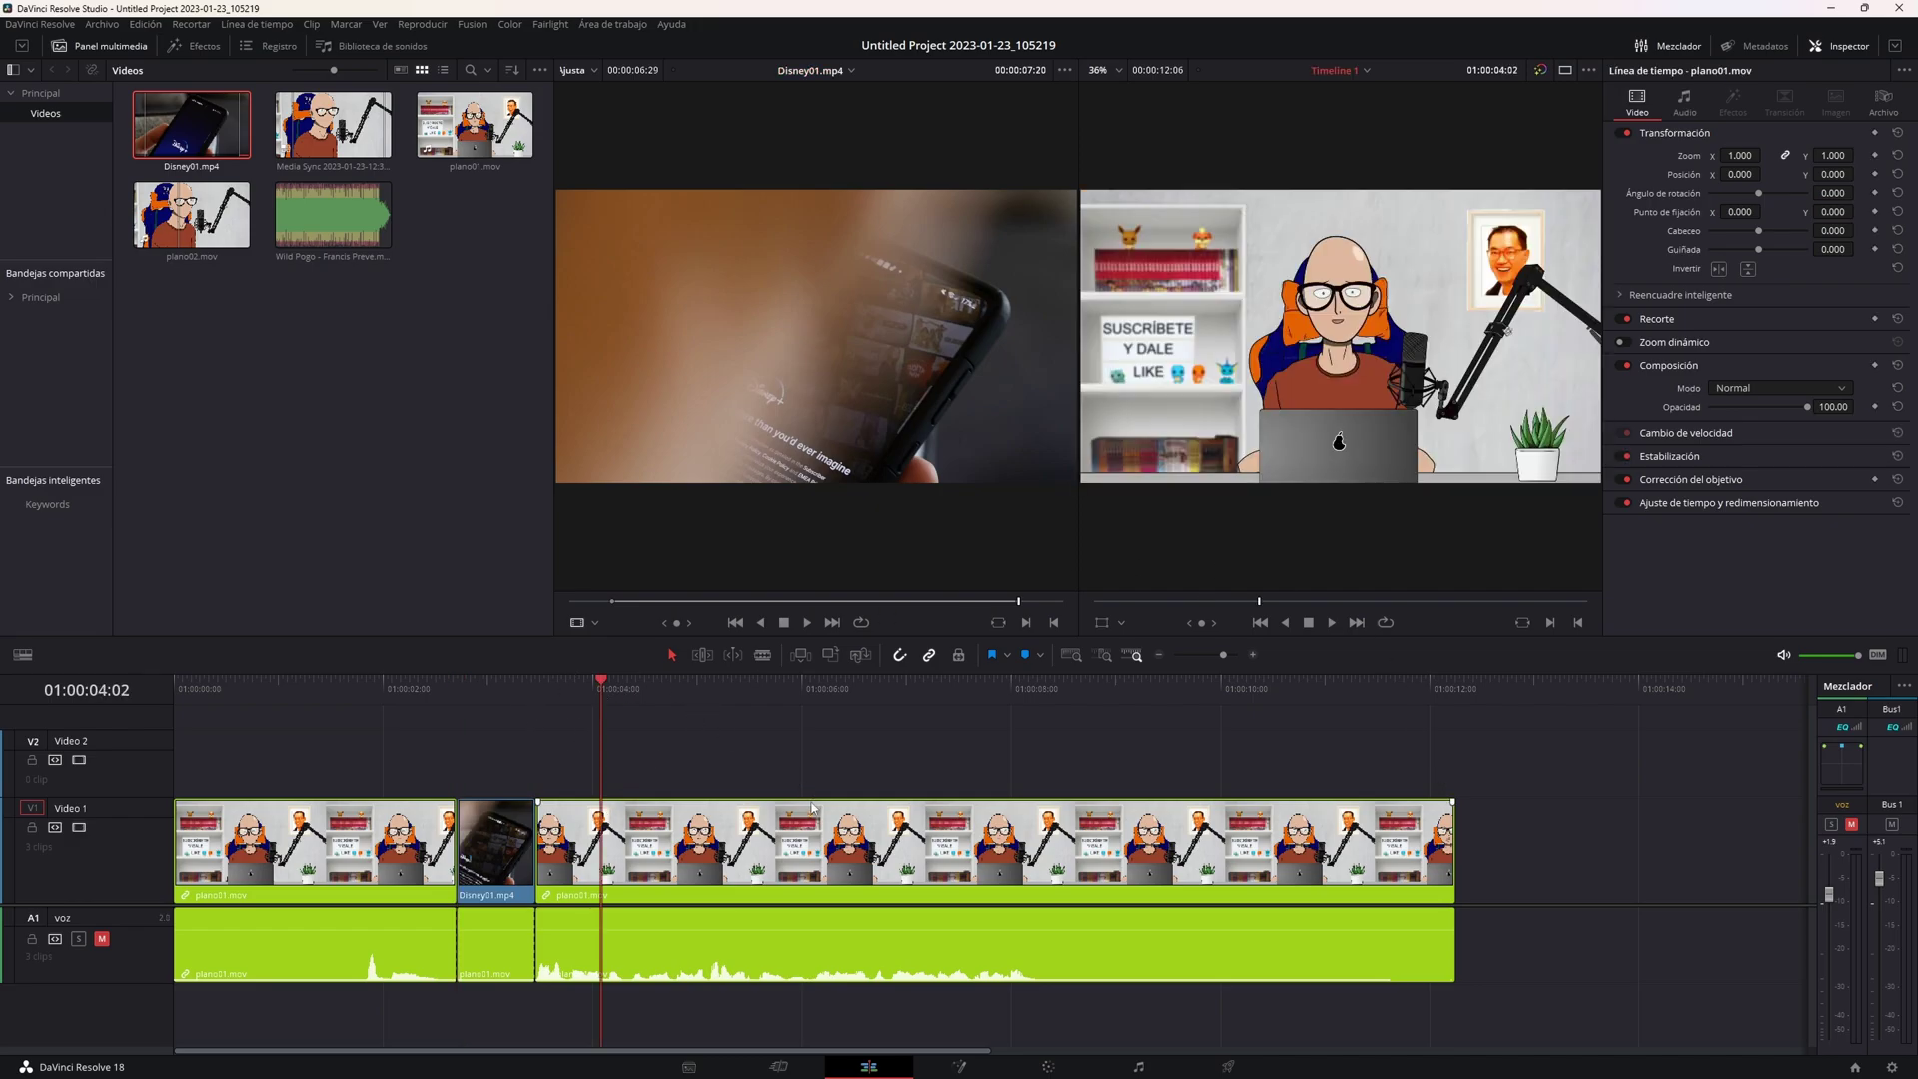
# Blade six cuts into plano01 just after 01:00:04:04 and save the project.
pyautogui.scroll(3, 821, 844)
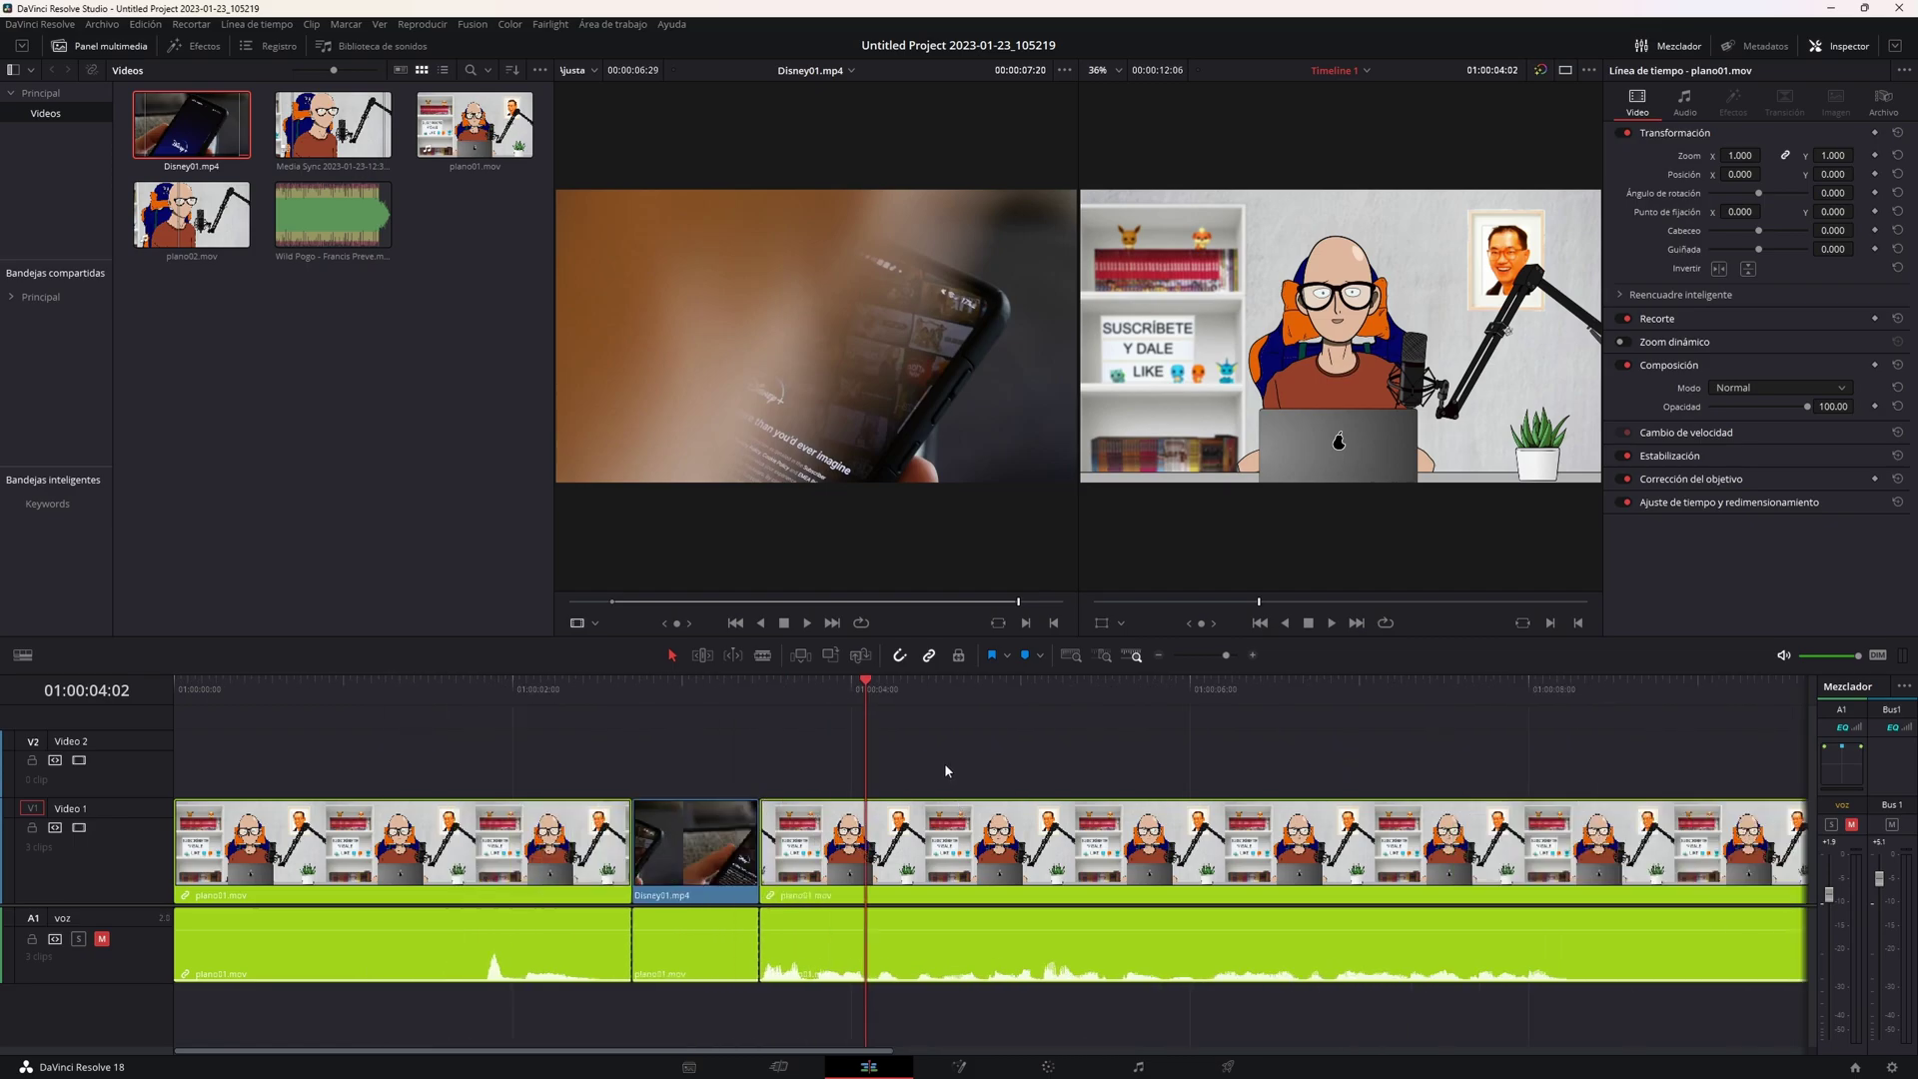
pyautogui.press('b')
pyautogui.click(901, 830)
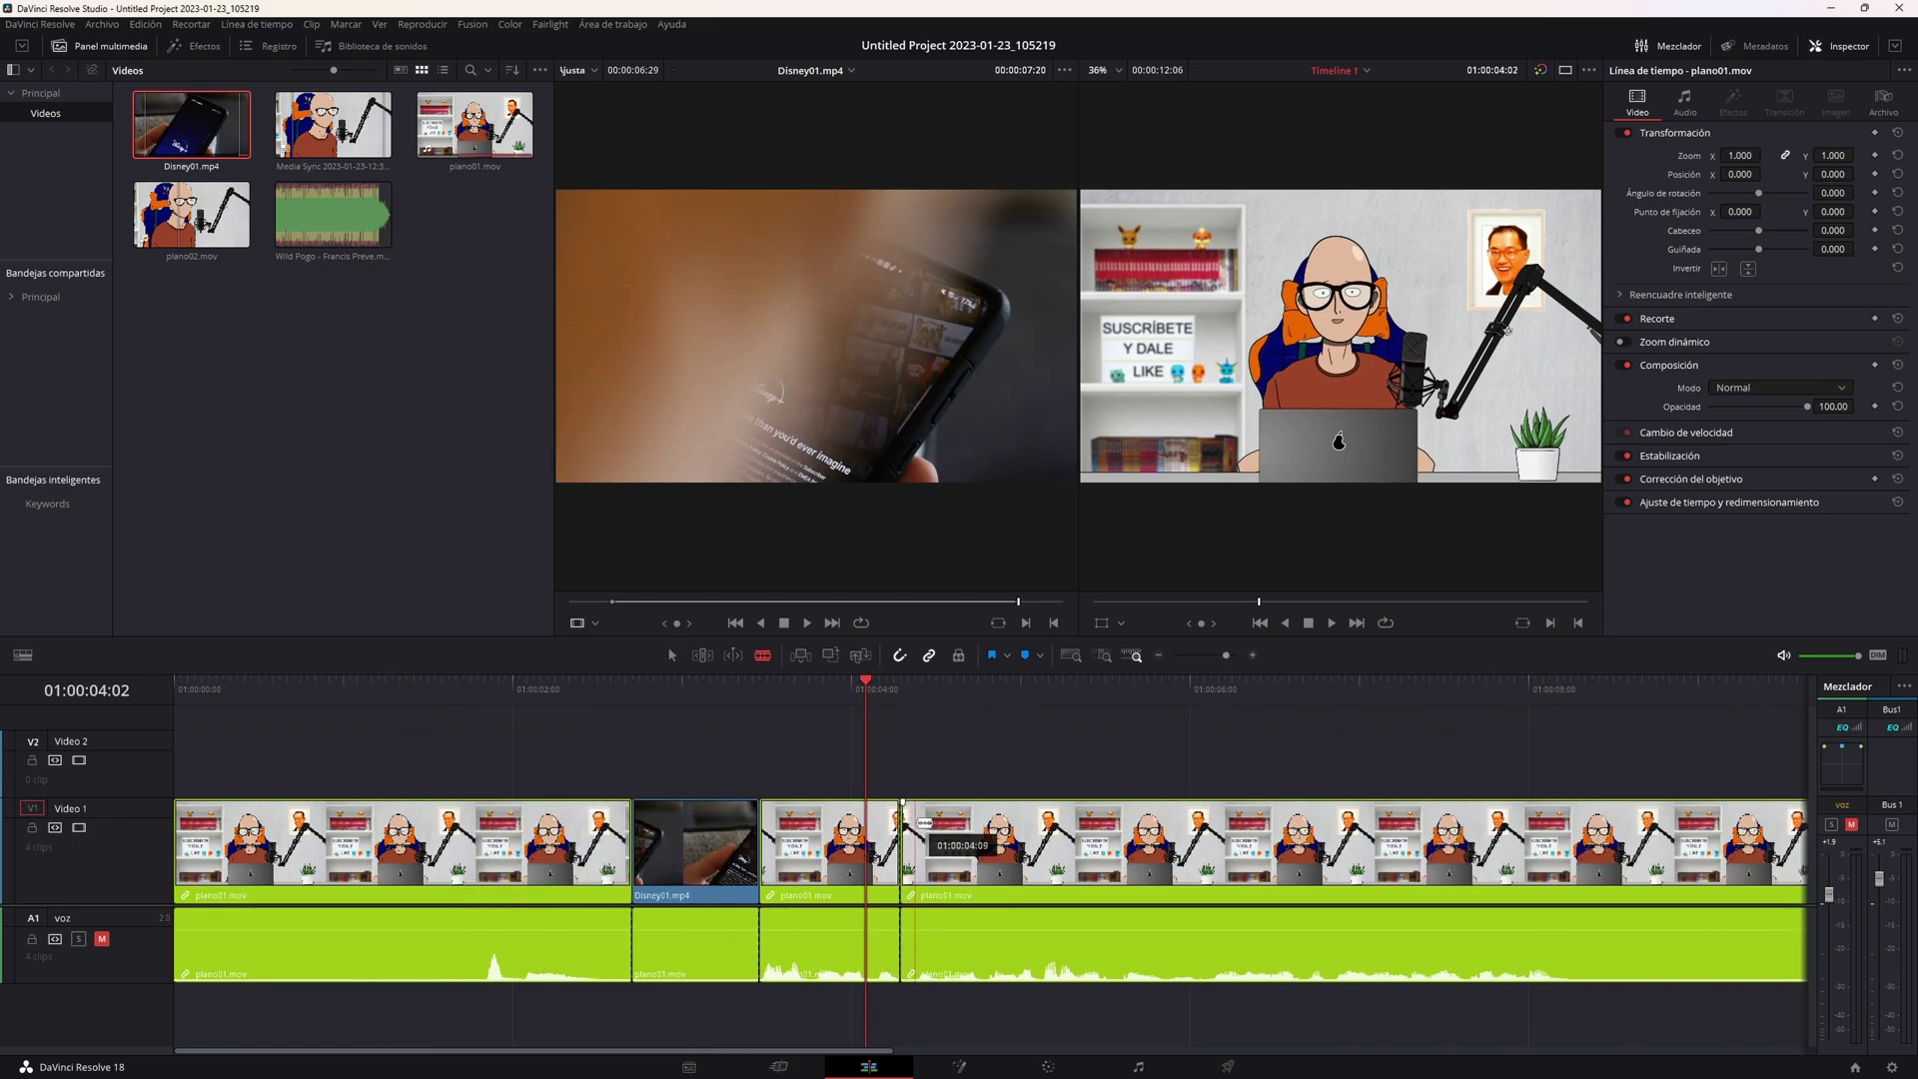
pyautogui.click(915, 829)
pyautogui.click(938, 830)
pyautogui.click(944, 829)
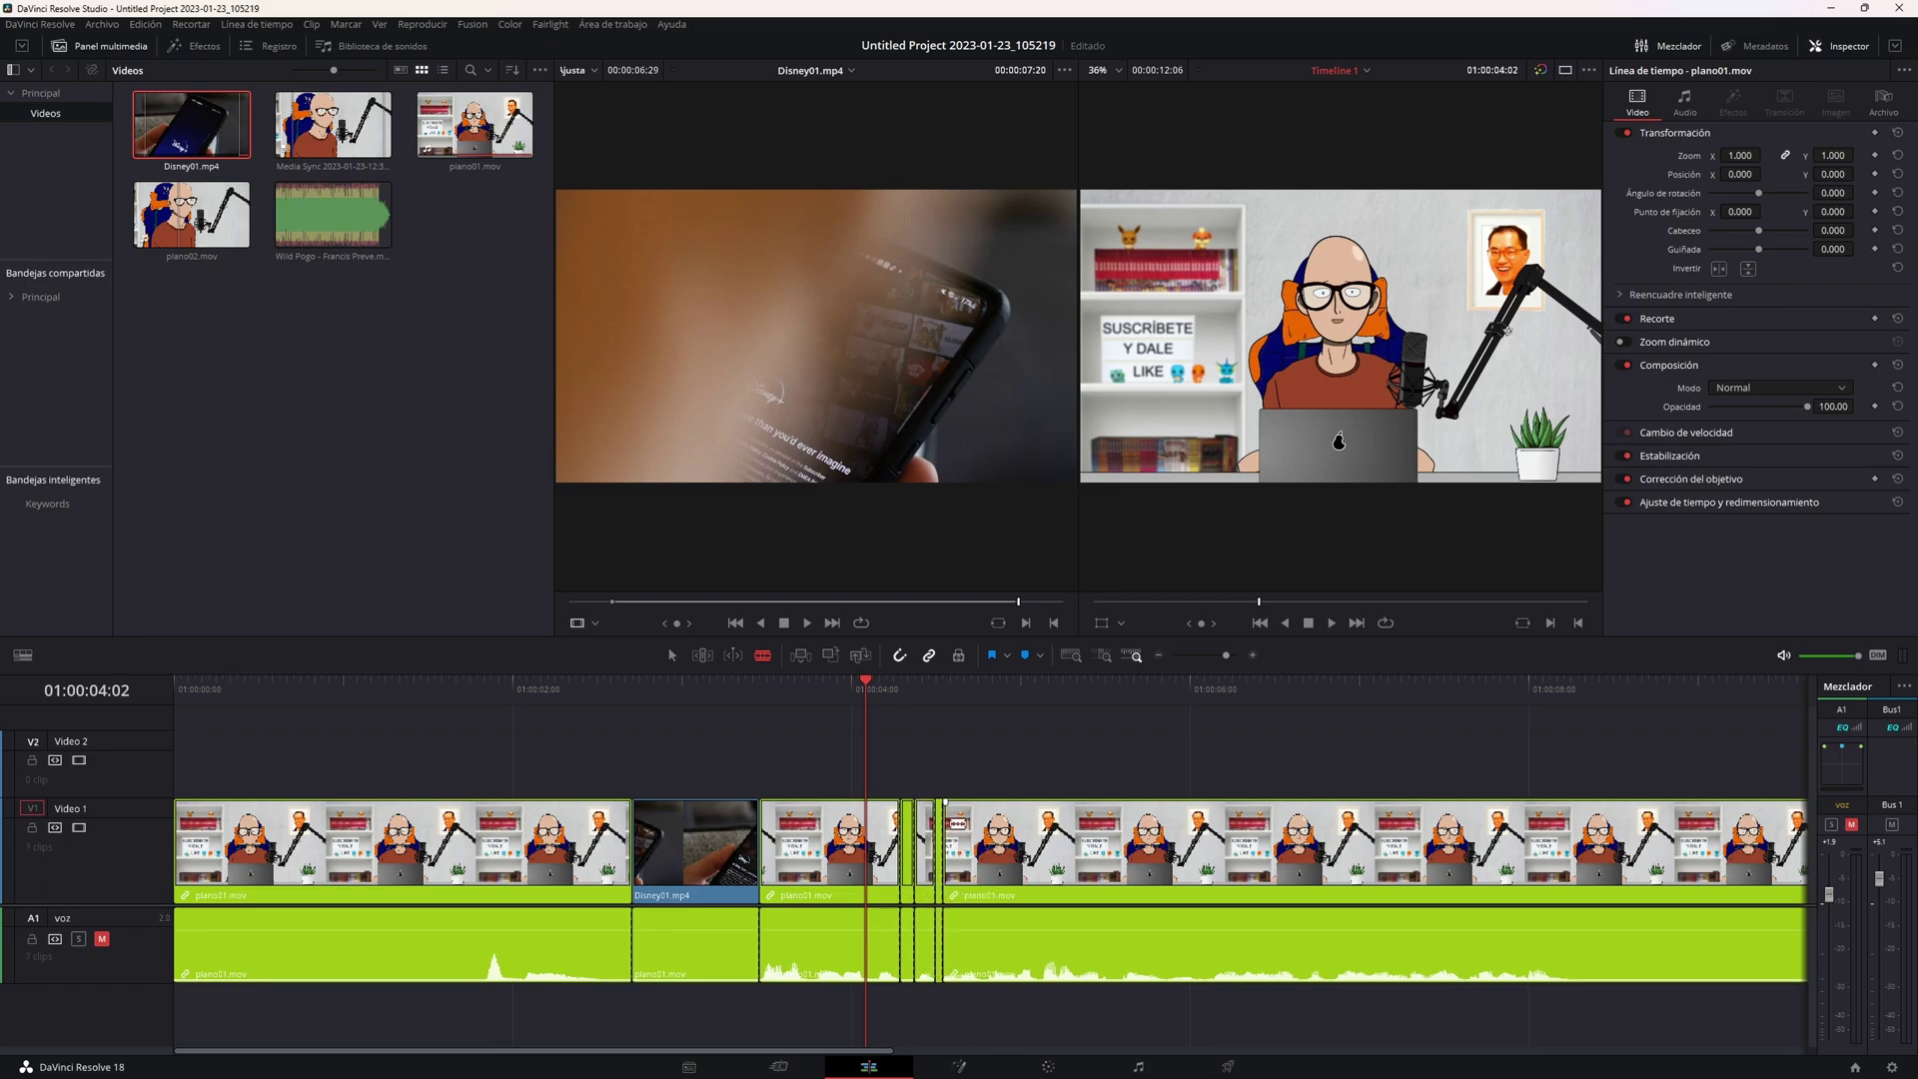
pyautogui.click(976, 829)
pyautogui.click(992, 829)
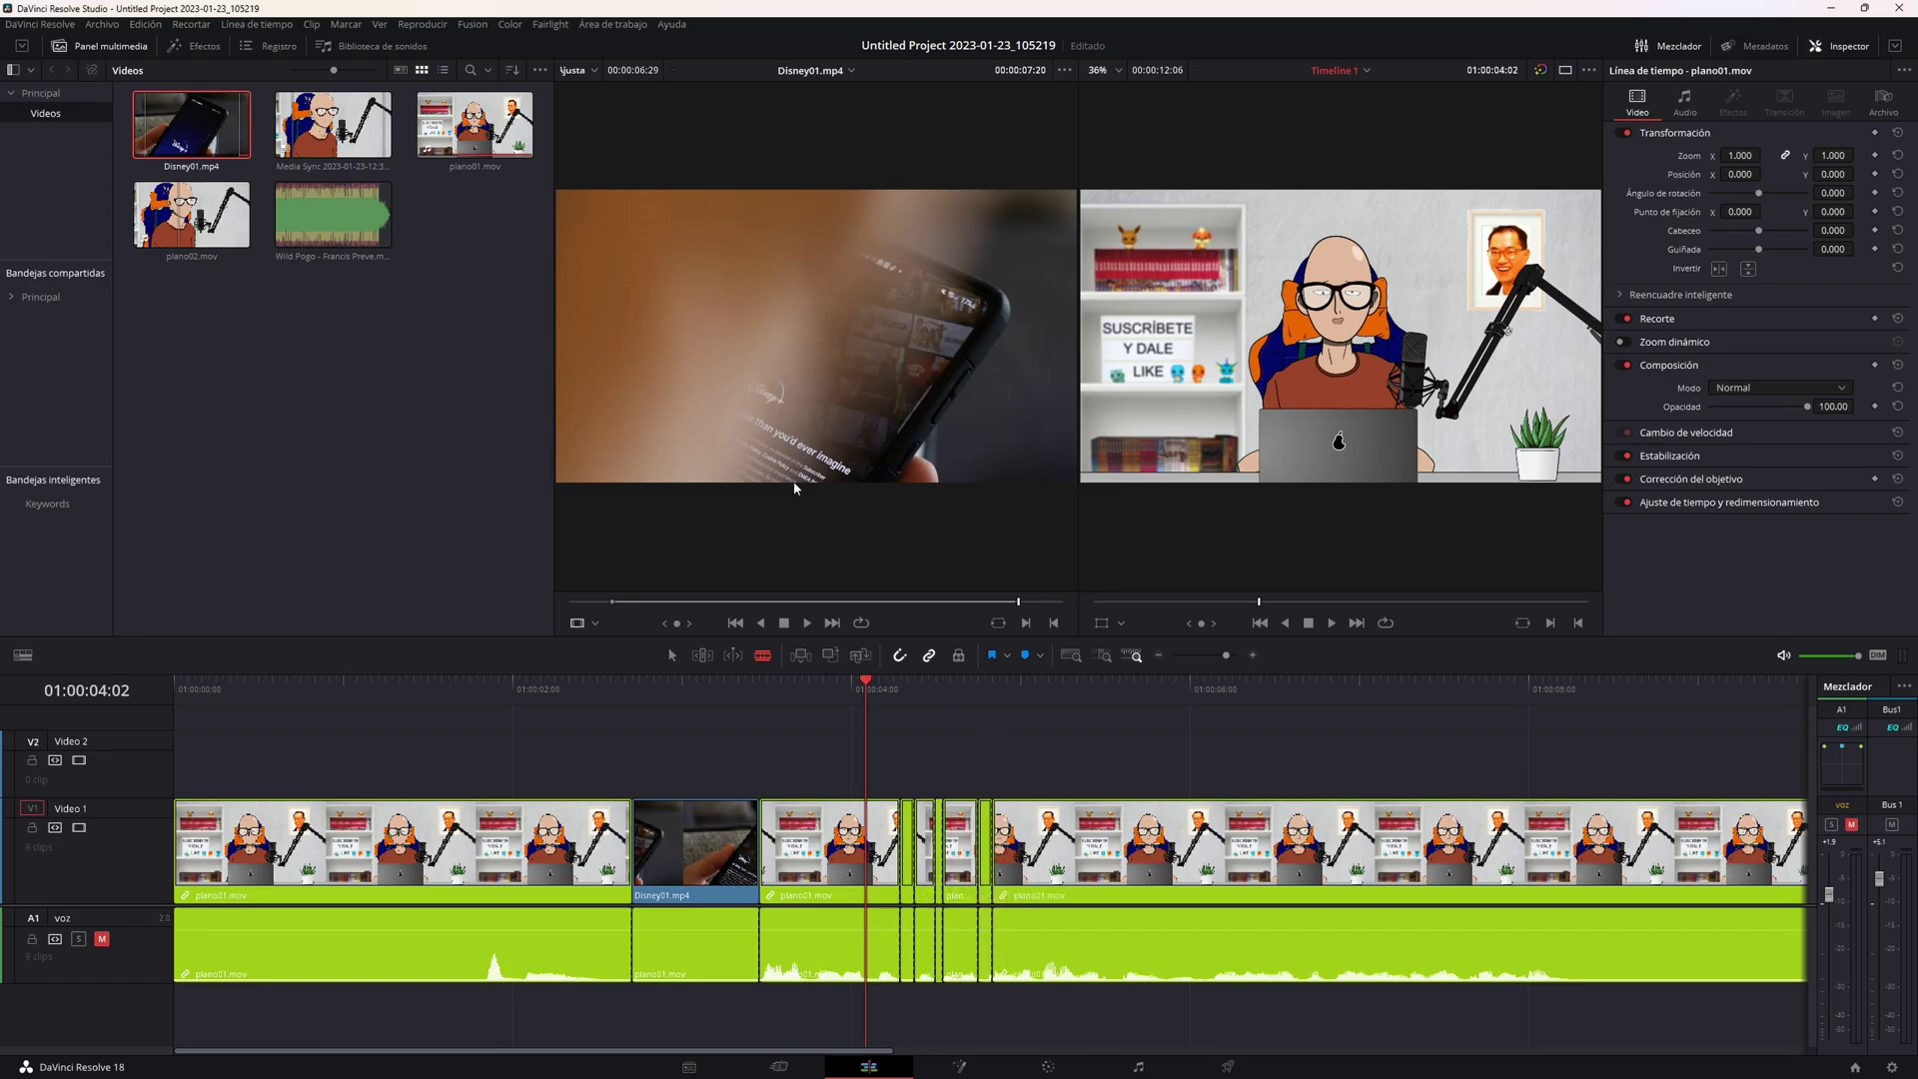
pyautogui.hotkey('ctrl', 's')
# Ripple delete three short plano01 pieces, closing the gaps, and save again.
pyautogui.click(917, 814)
pyautogui.press('BackSpace')
pyautogui.click(929, 830)
pyautogui.press('BackSpace')
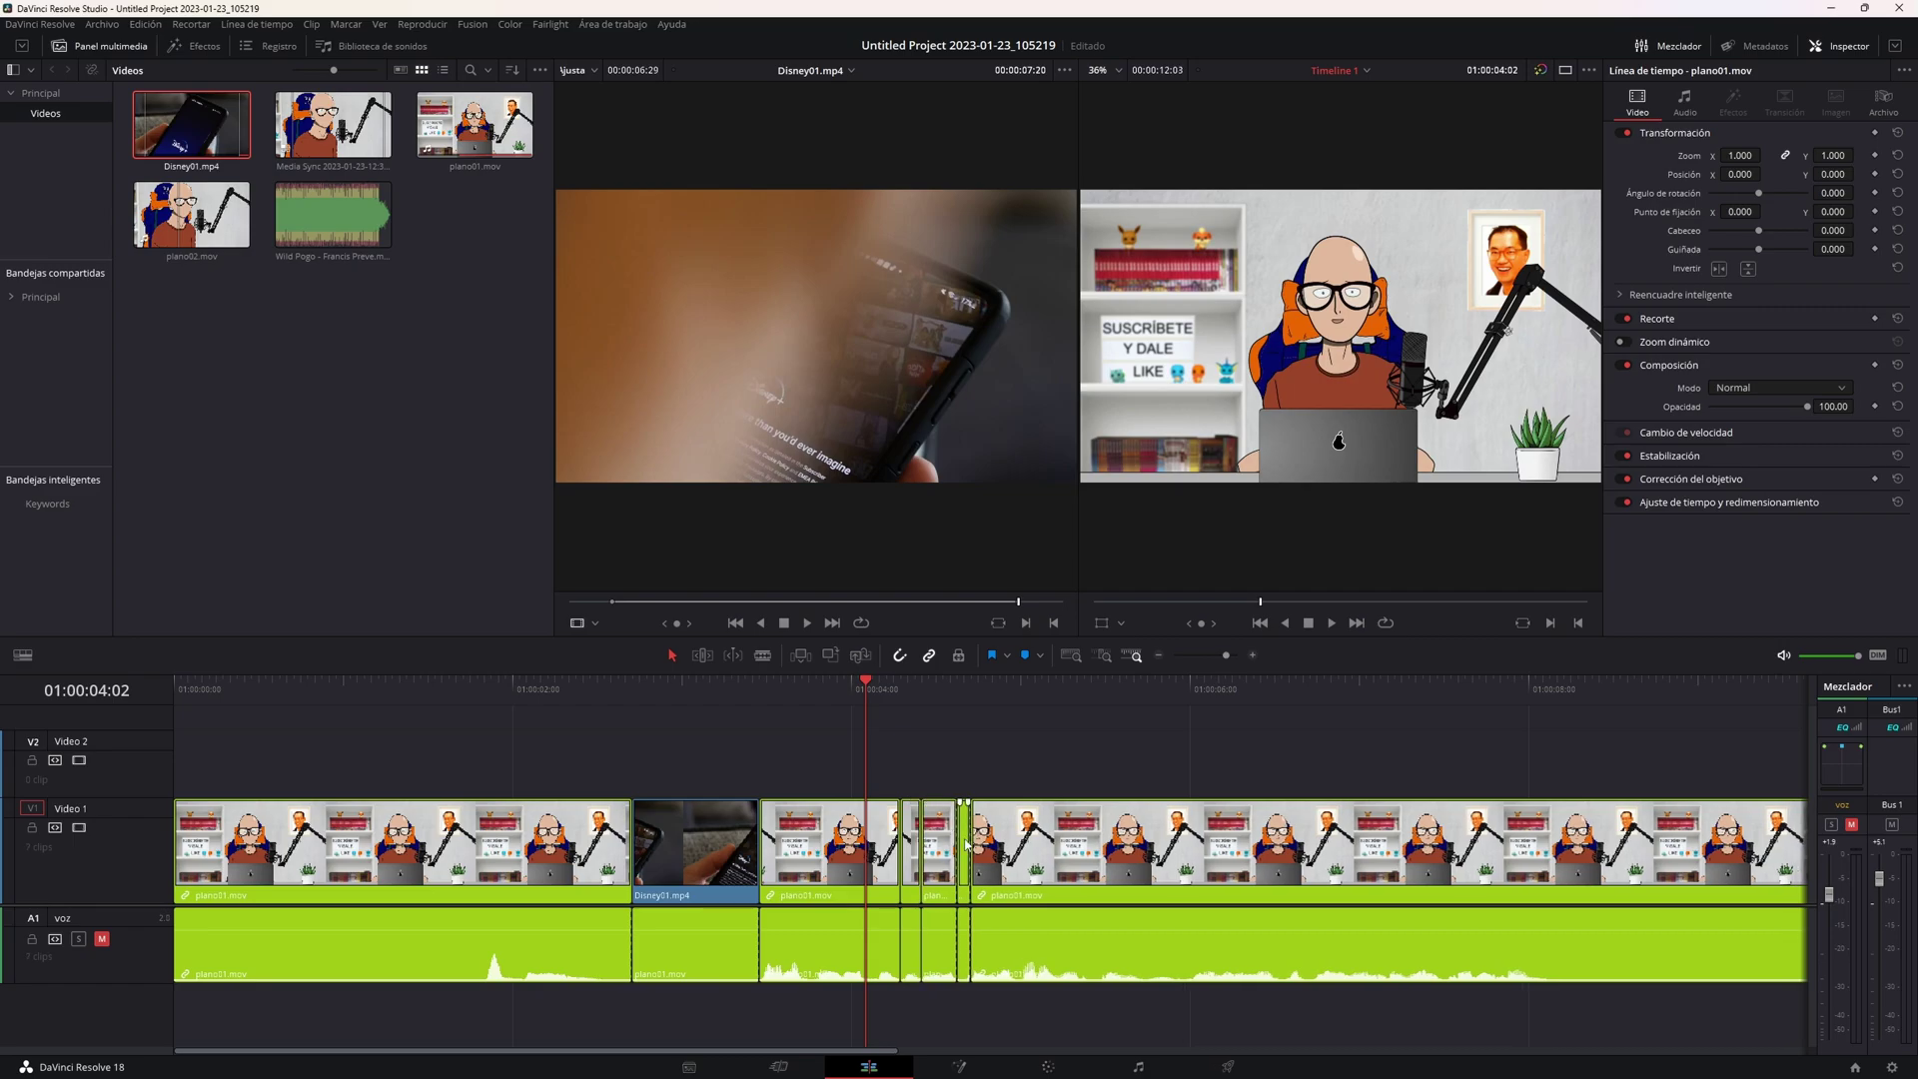
pyautogui.click(965, 830)
pyautogui.press('BackSpace')
pyautogui.hotkey('ctrl', 's')
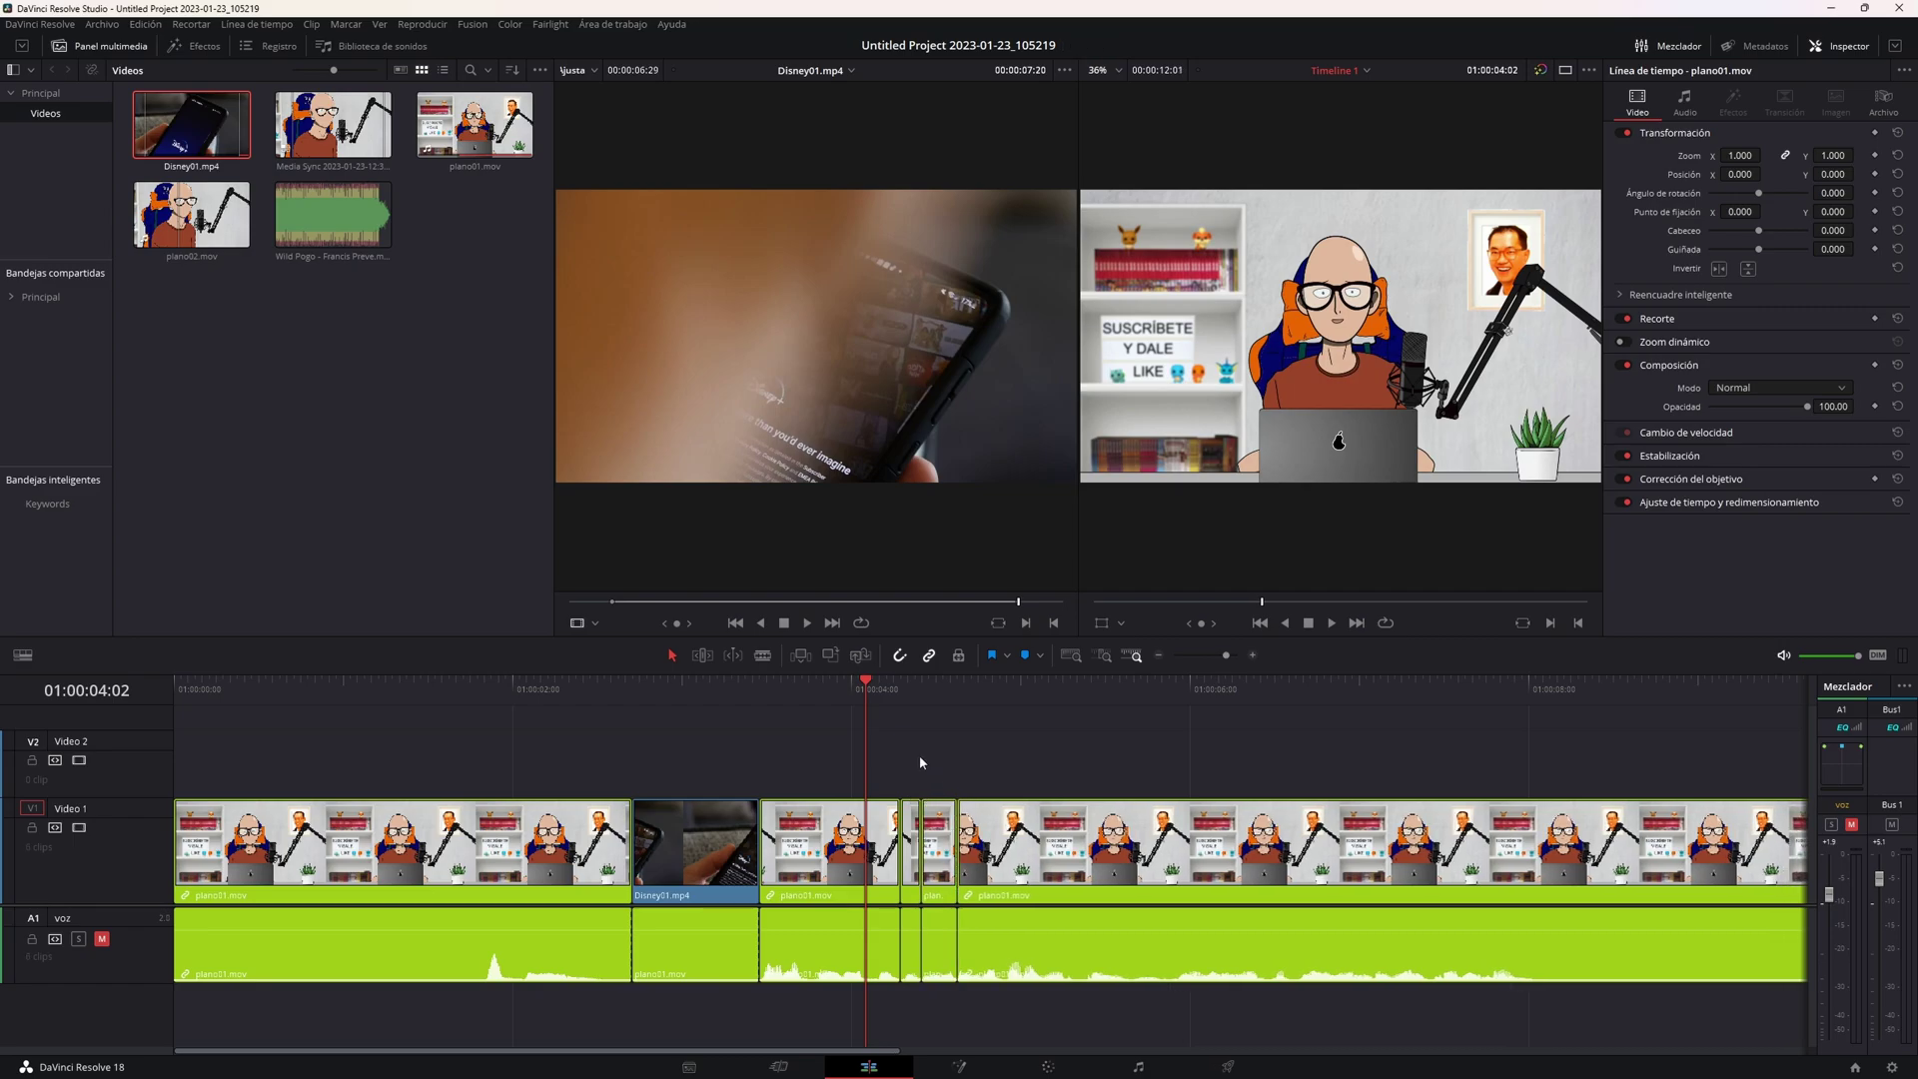